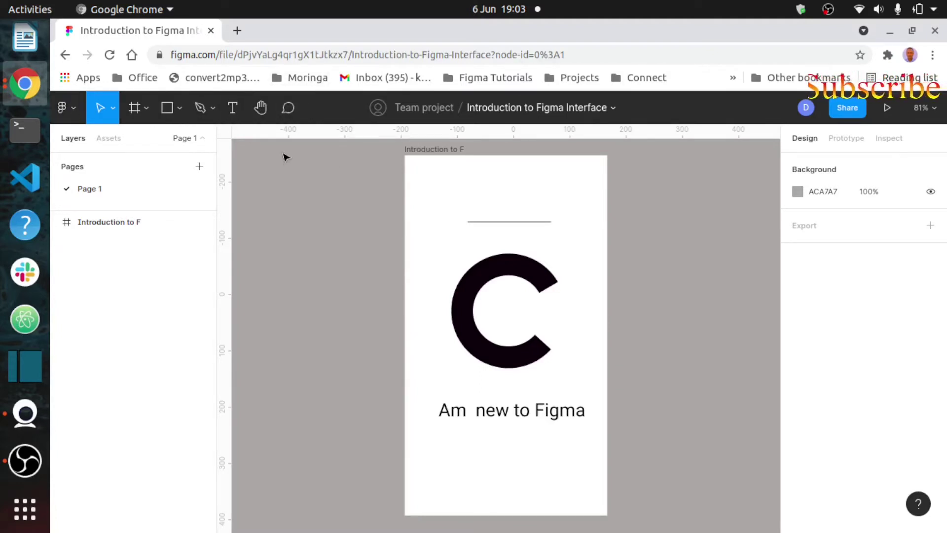
# Examine the main menu and the options of the move, frame, shape and pen tools.
pyautogui.click(75, 110)
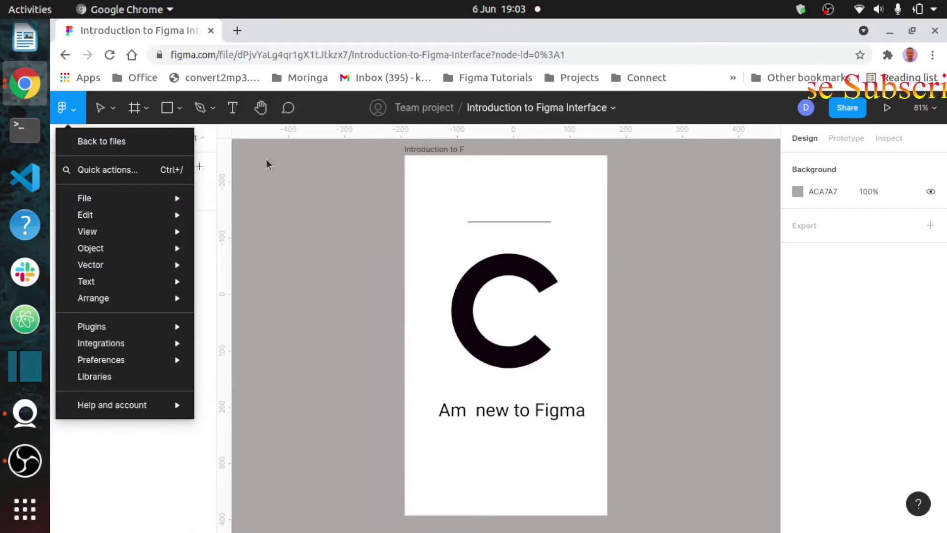
pyautogui.click(298, 215)
pyautogui.click(113, 109)
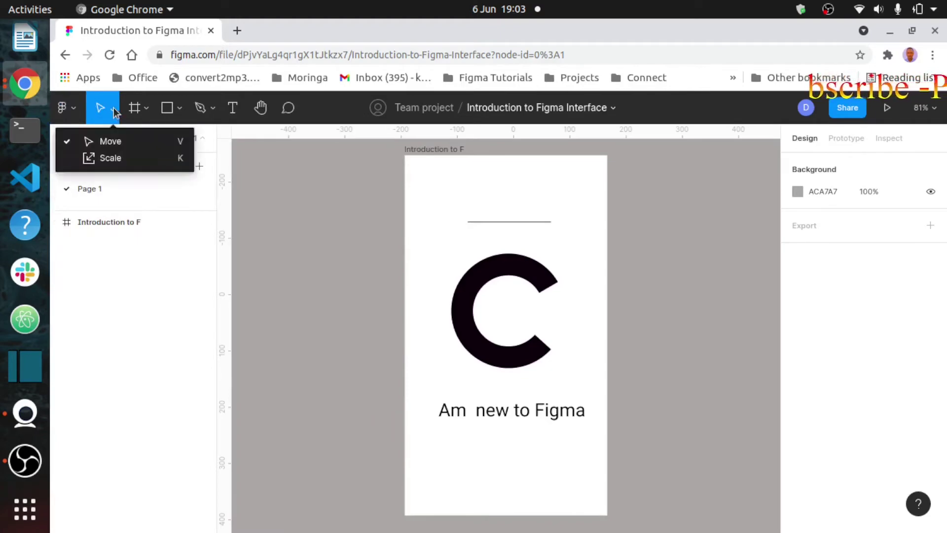
pyautogui.click(306, 193)
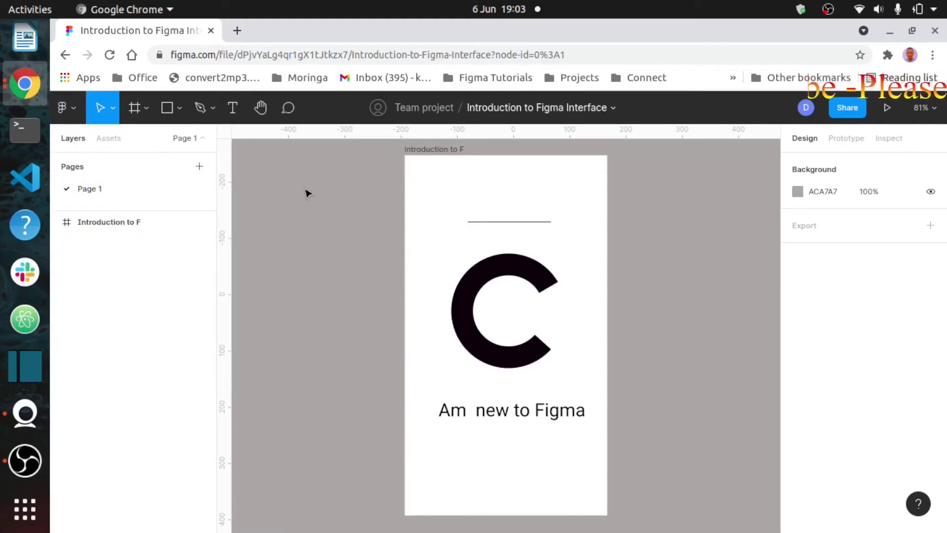
pyautogui.click(147, 108)
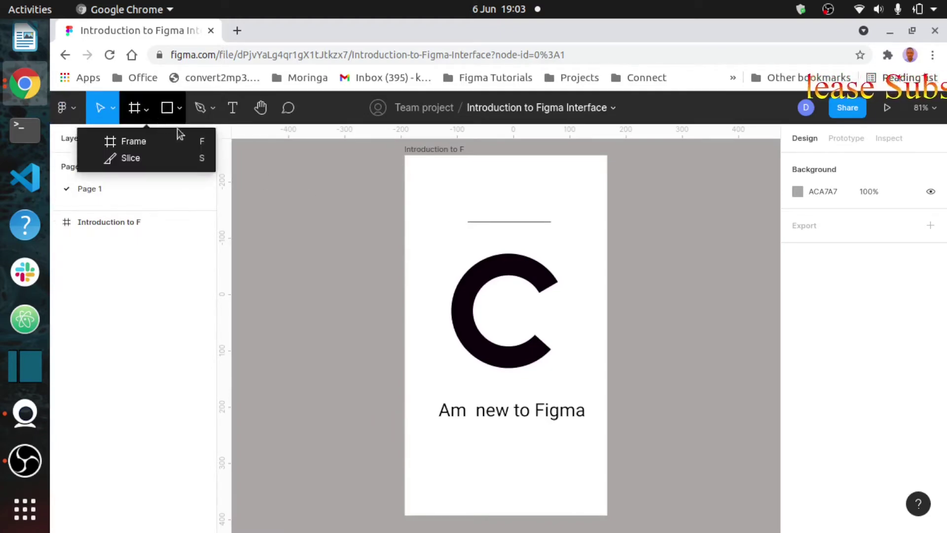
pyautogui.click(276, 183)
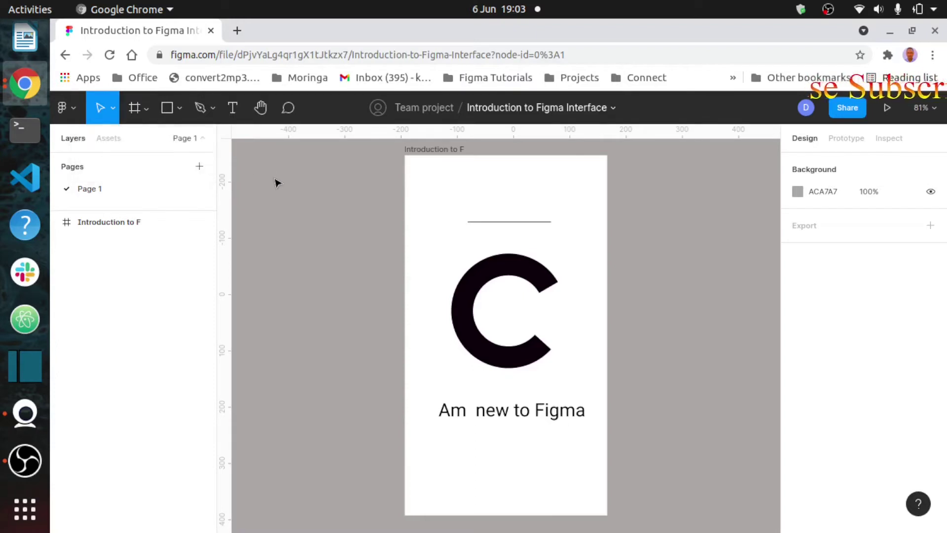
pyautogui.click(179, 110)
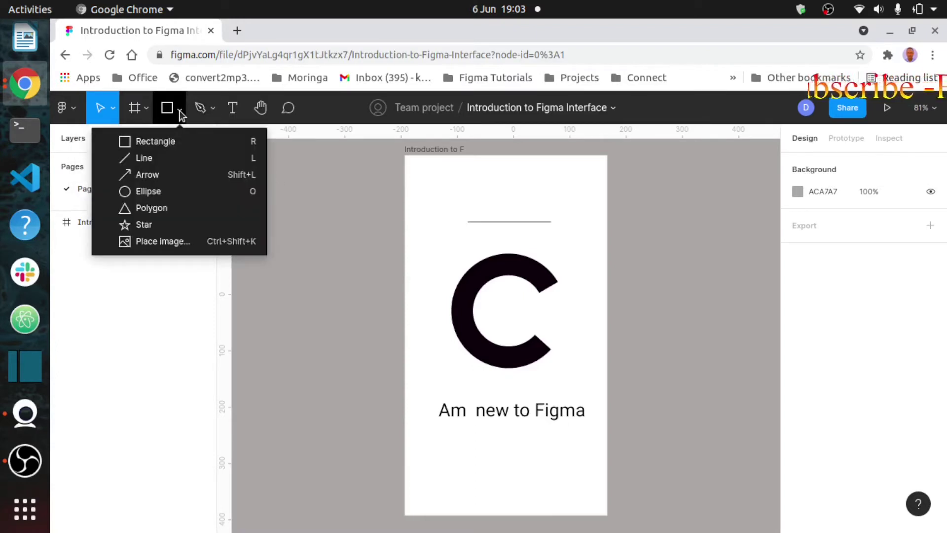
pyautogui.click(215, 108)
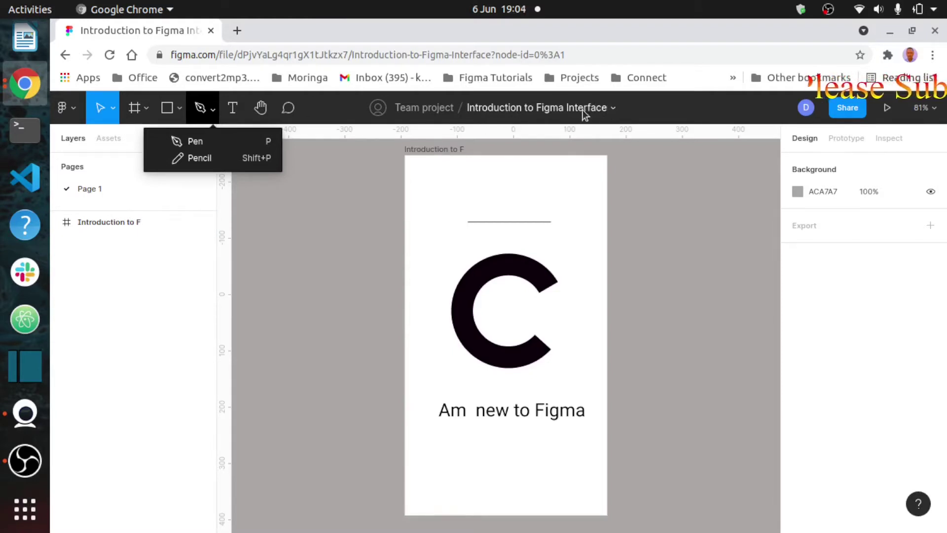
pyautogui.click(364, 200)
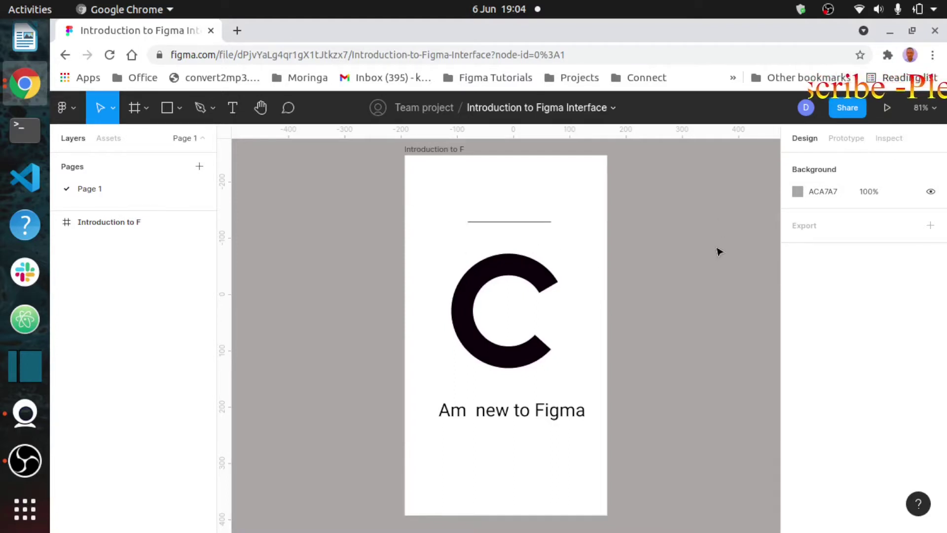
# Switch the browser to full screen, add a second page to the file and view both pages.
pyautogui.click(930, 55)
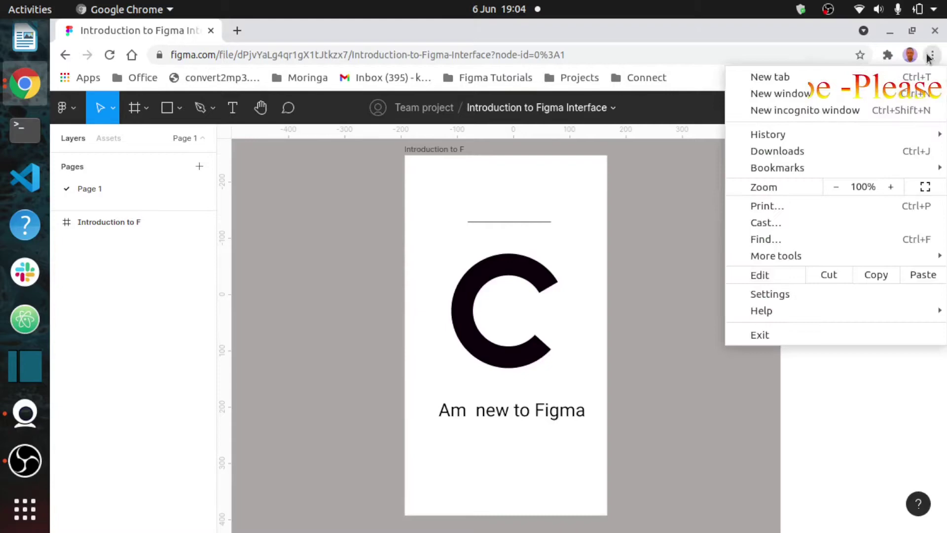
pyautogui.click(927, 186)
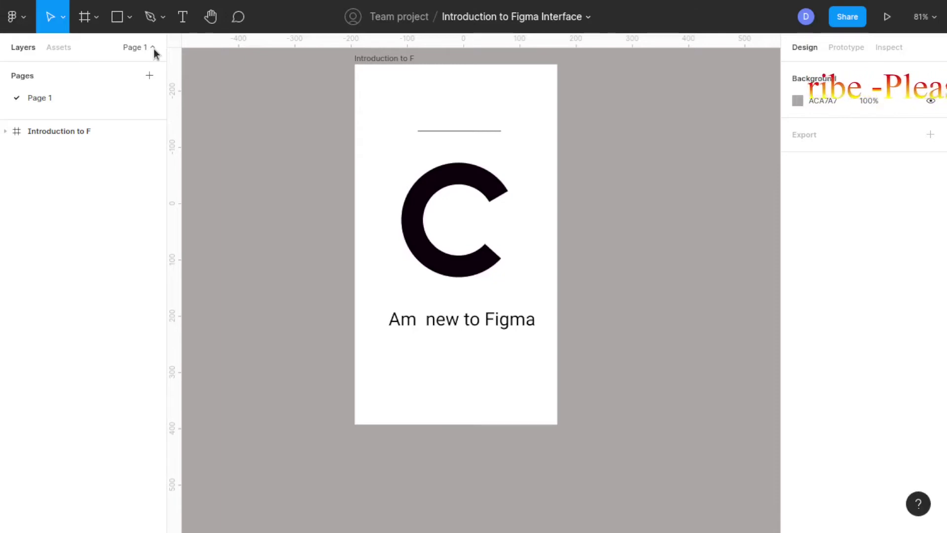
pyautogui.click(149, 75)
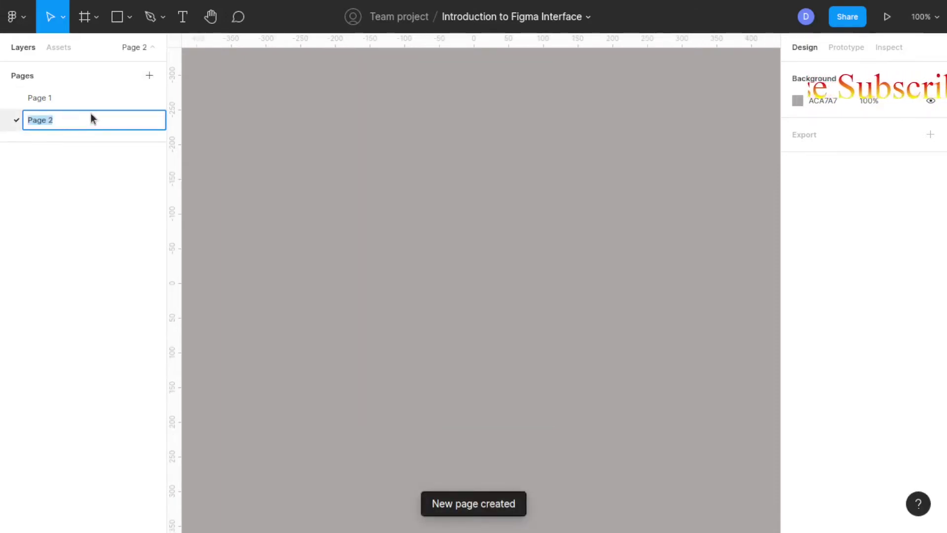
pyautogui.click(50, 98)
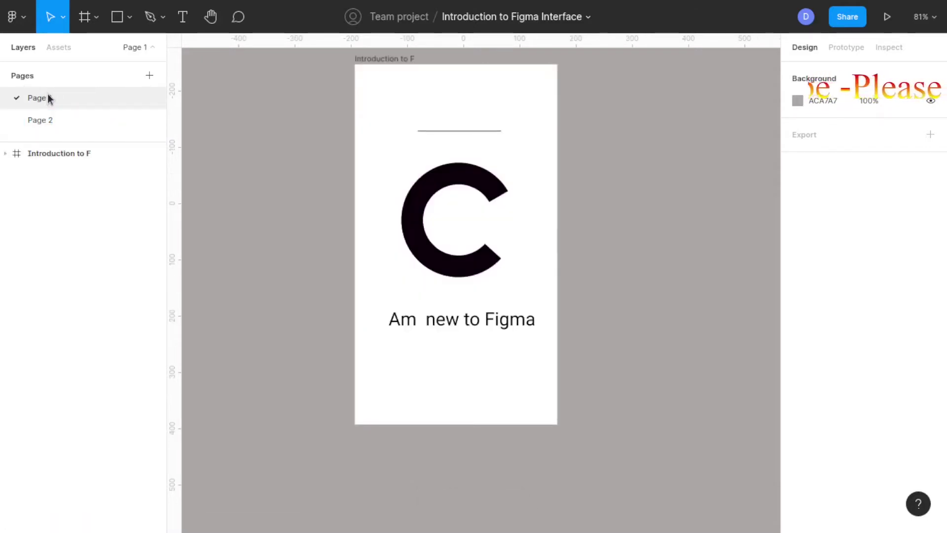
pyautogui.click(52, 123)
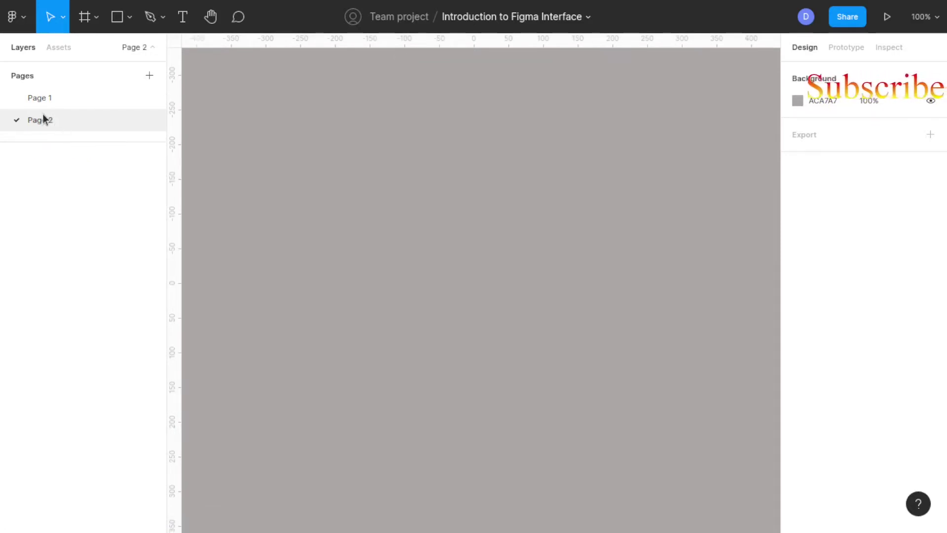
# Rename the first page of the file to "Intor".
pyautogui.rightClick(43, 116)
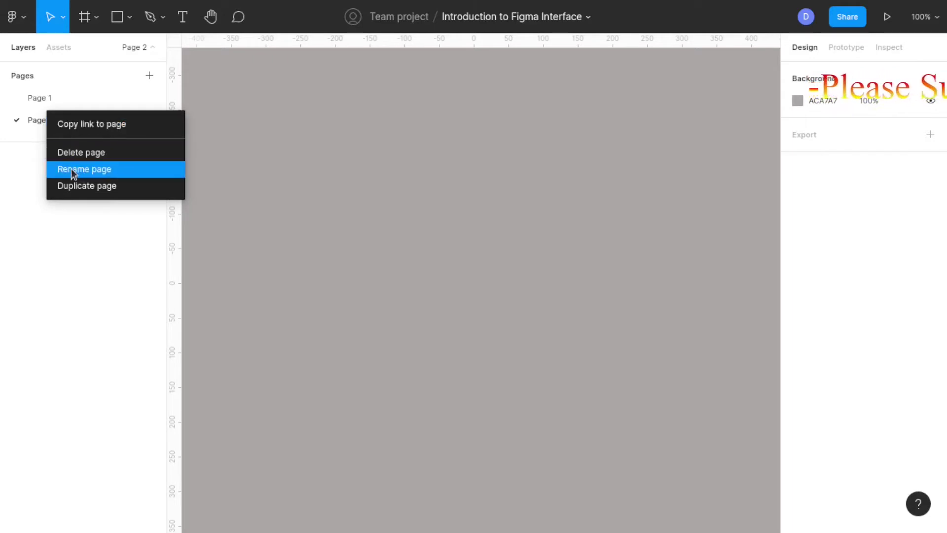
pyautogui.click(47, 101)
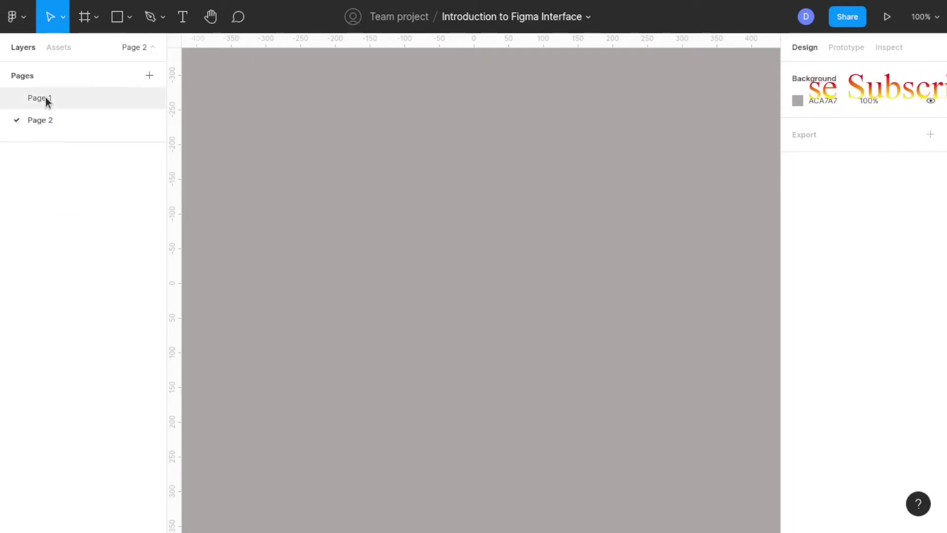
pyautogui.click(47, 101)
pyautogui.rightClick(46, 100)
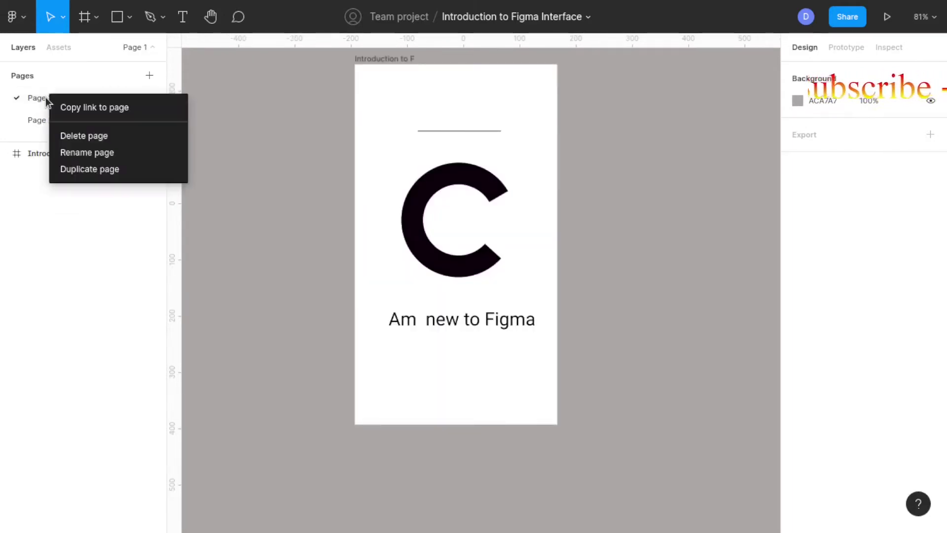
pyautogui.click(78, 150)
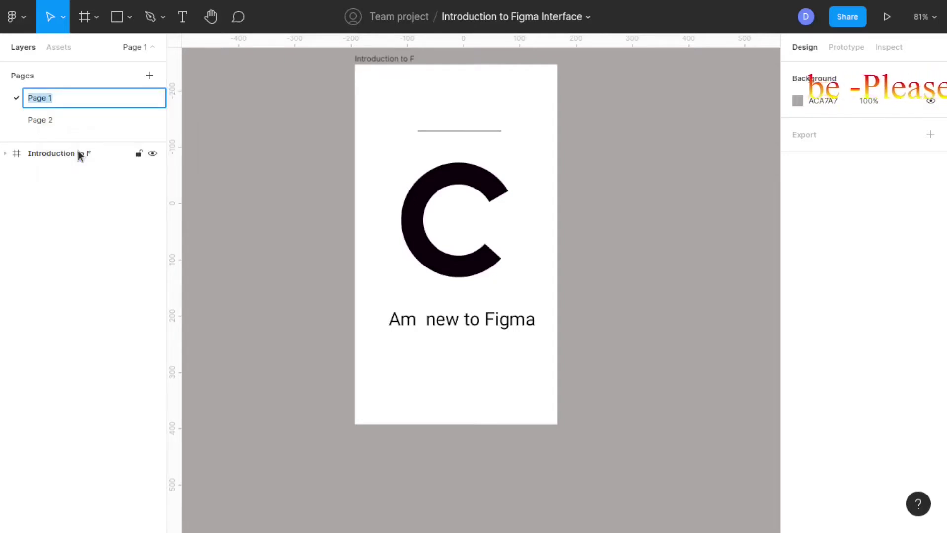
pyautogui.write('Itn')
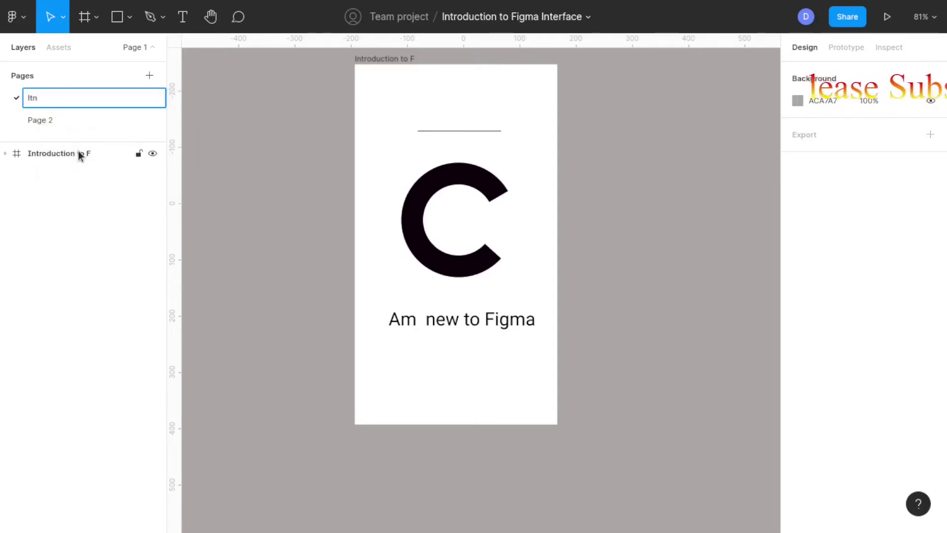
pyautogui.press('BackSpace')
pyautogui.press('BackSpace')
pyautogui.press('BackSpace')
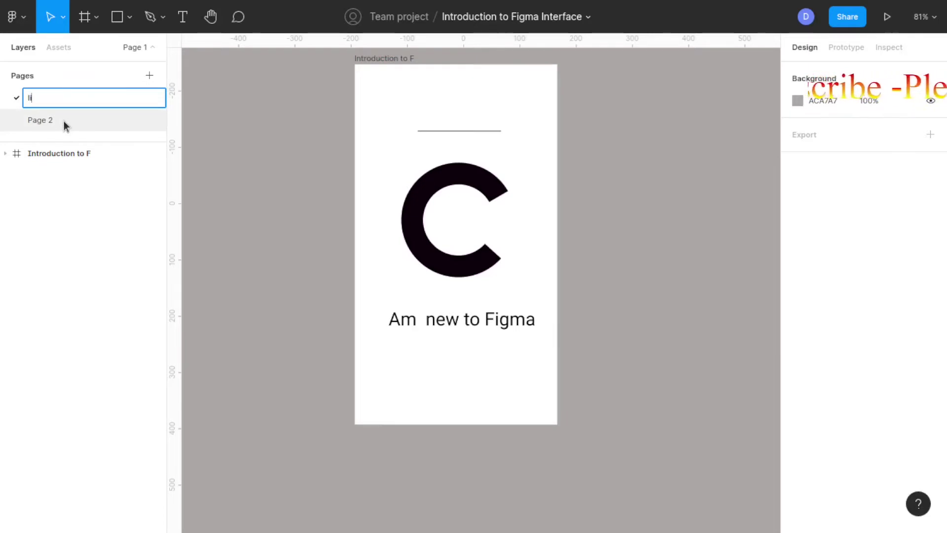
pyautogui.write('Intor')
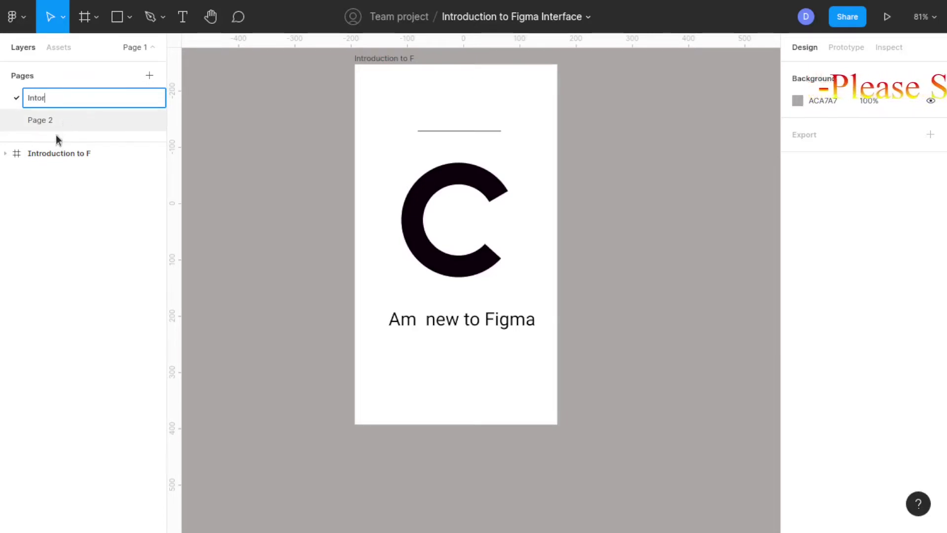
pyautogui.press('Return')
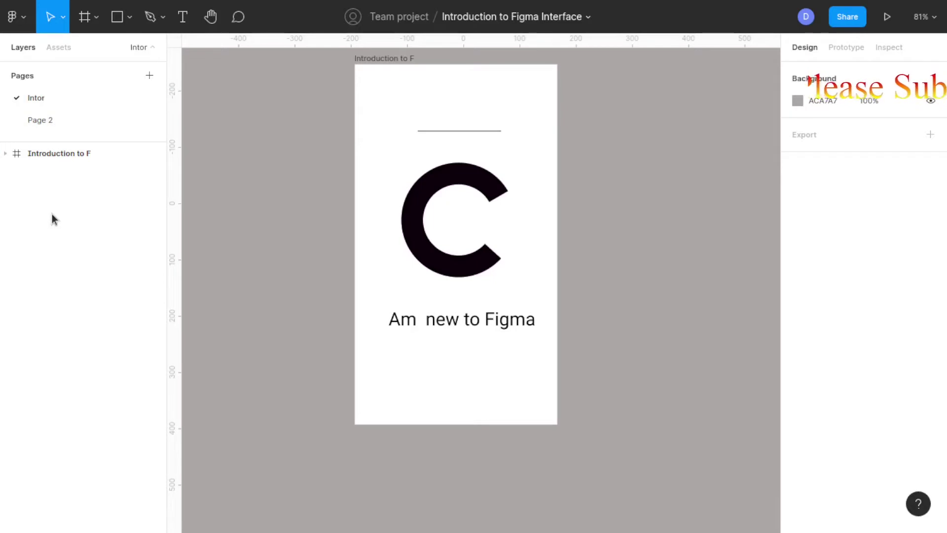
# Rename the second page of the file to "Cont...".
pyautogui.click(49, 123)
pyautogui.rightClick(49, 123)
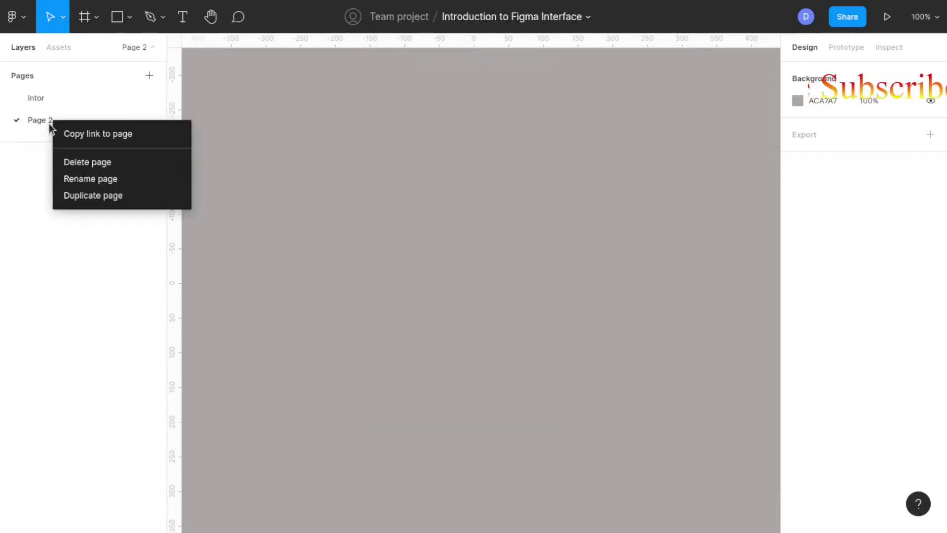
pyautogui.click(88, 186)
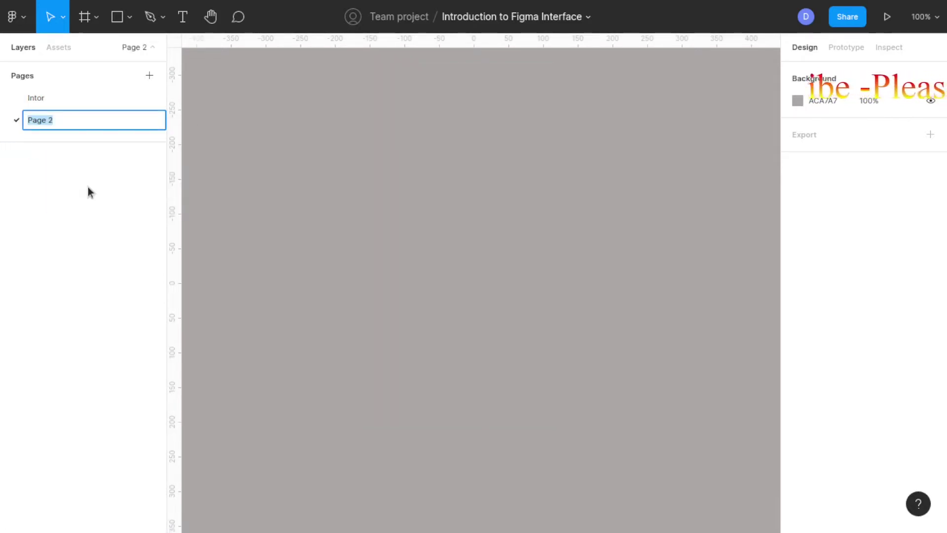
pyautogui.write('Cont')
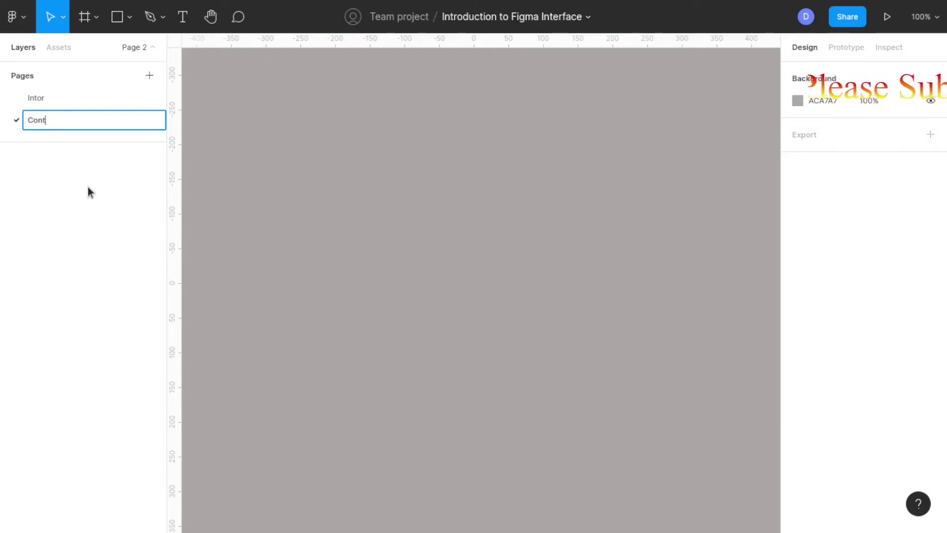
pyautogui.write('...')
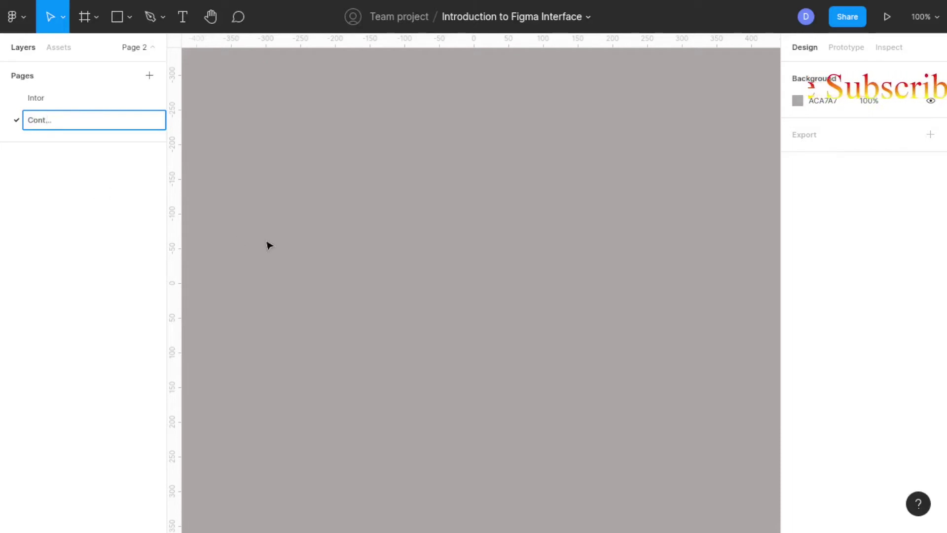
pyautogui.click(269, 245)
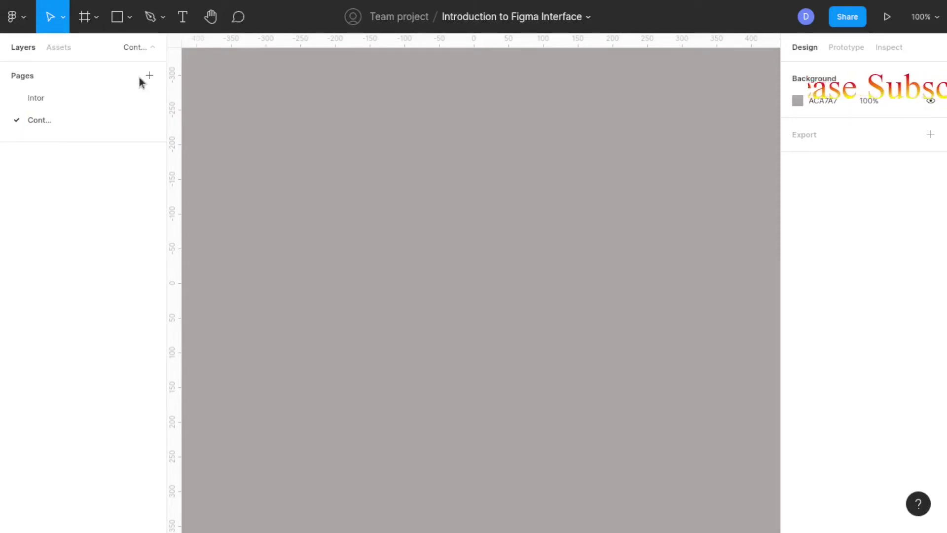
# Add a 1440 × 1024 Desktop preset frame to the second page and open its layer name for editing.
pyautogui.click(86, 21)
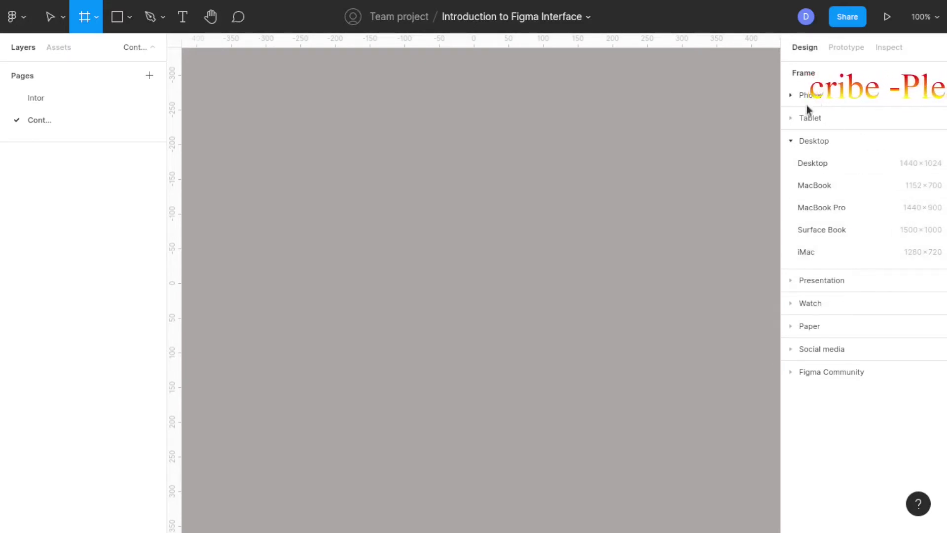
pyautogui.click(833, 163)
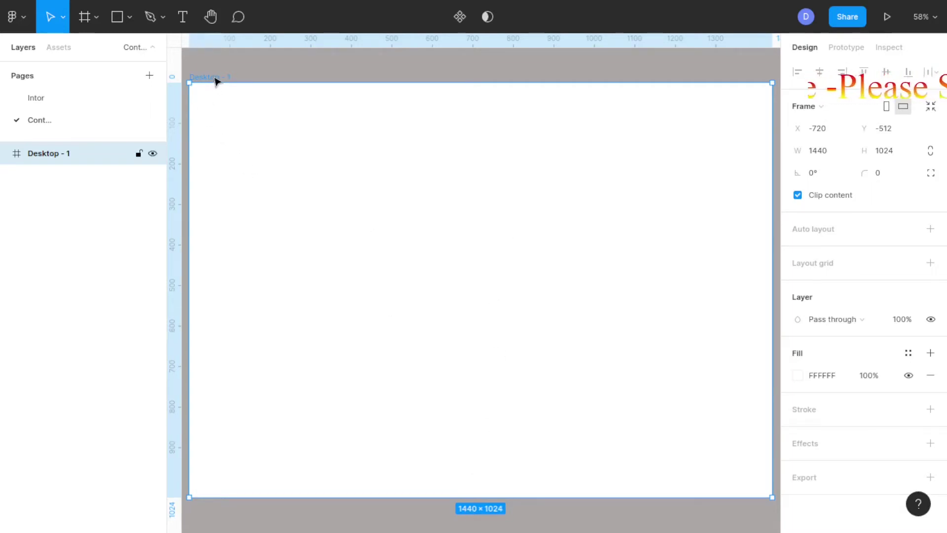
pyautogui.hotkey('ctrl', 'r')
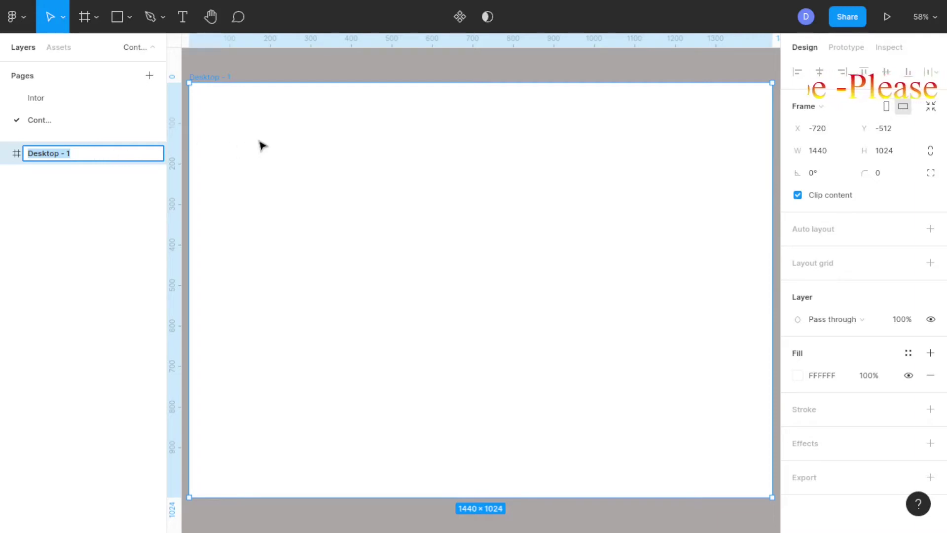
pyautogui.press('Return')
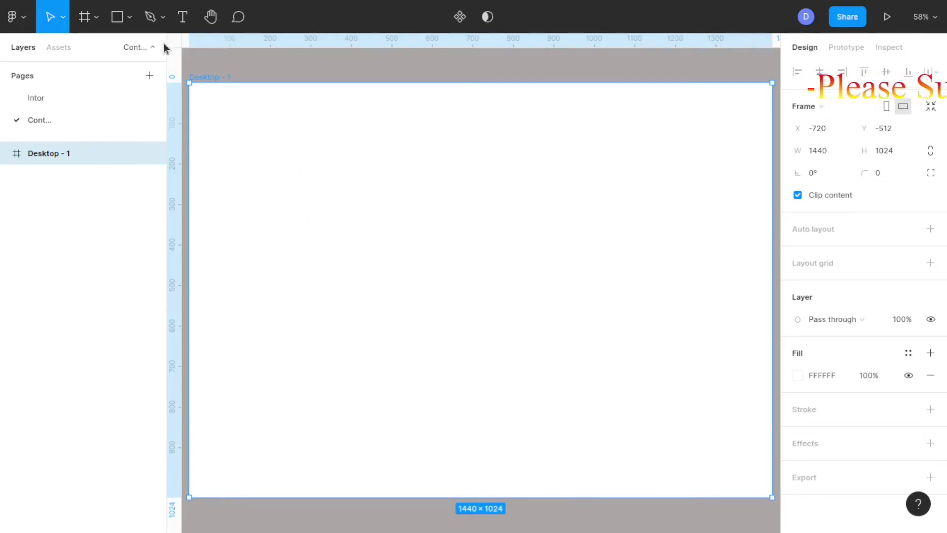
# Draw a rectangle of about 737 × 100 in the desktop frame and place it at about X 360, Y 255.
pyautogui.click(116, 18)
pyautogui.click(130, 20)
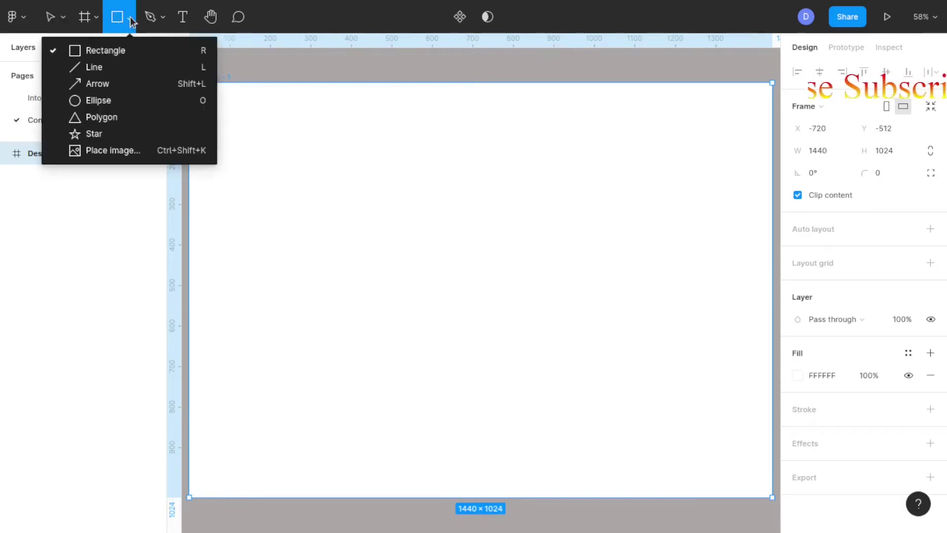
pyautogui.click(92, 52)
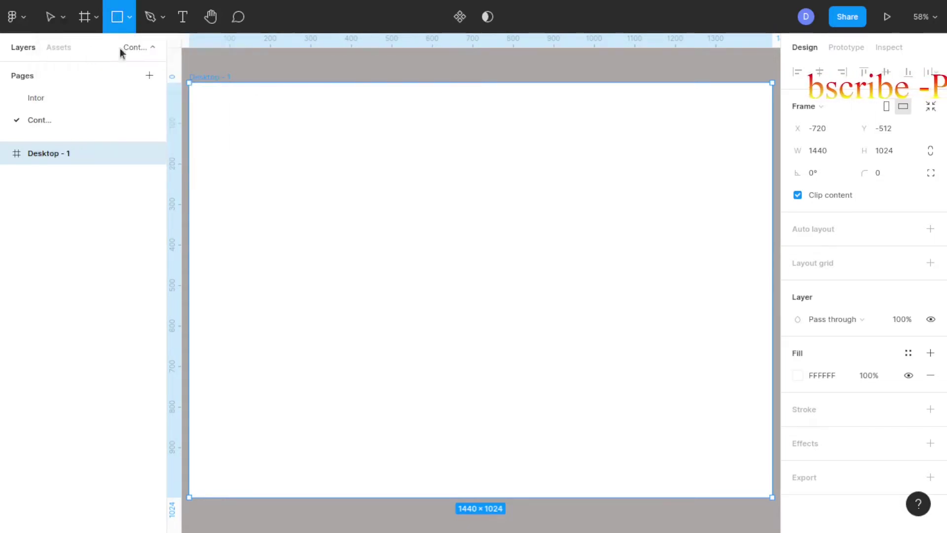
pyautogui.click(436, 230)
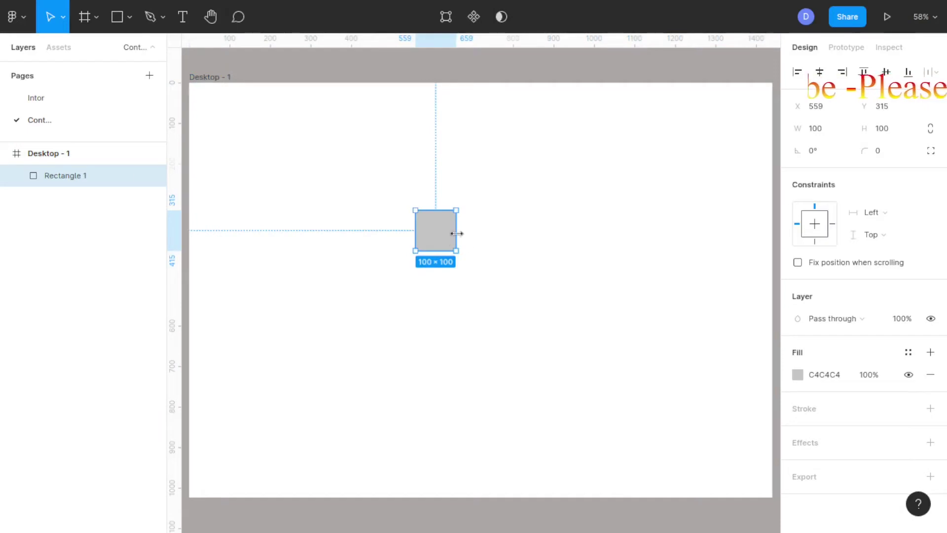
pyautogui.moveTo(481, 230); pyautogui.dragTo(715, 241)
pyautogui.moveTo(541, 233); pyautogui.dragTo(461, 210)
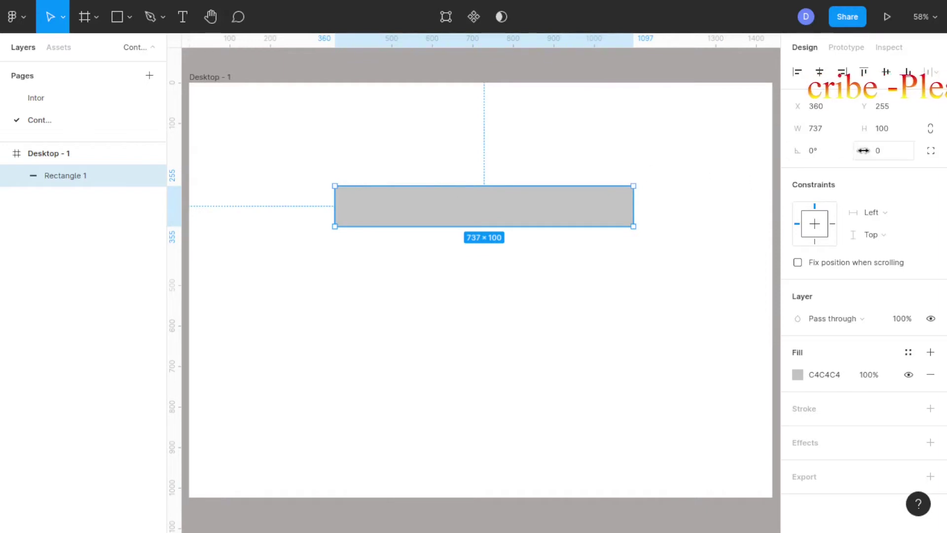
# Set the rectangle's corner radius to 10.
pyautogui.doubleClick(588, 211)
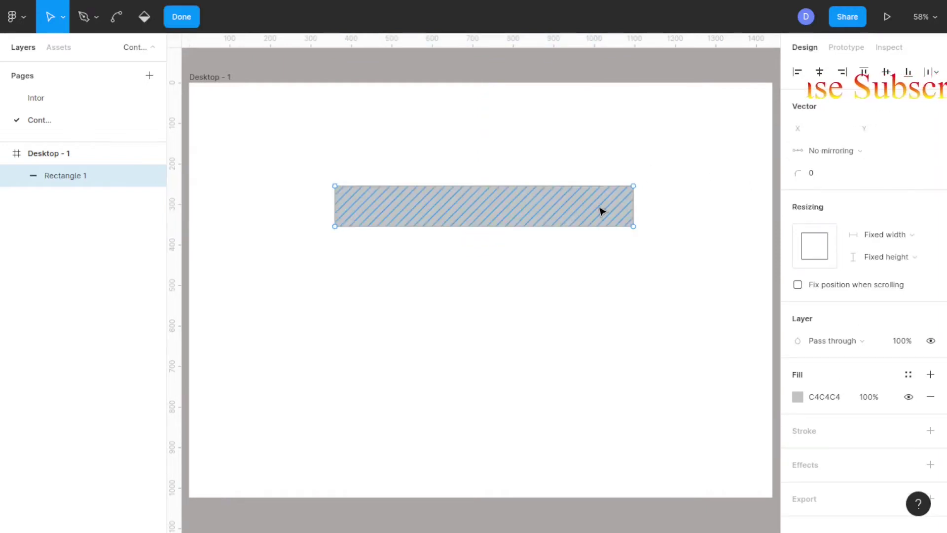
pyautogui.press('Escape')
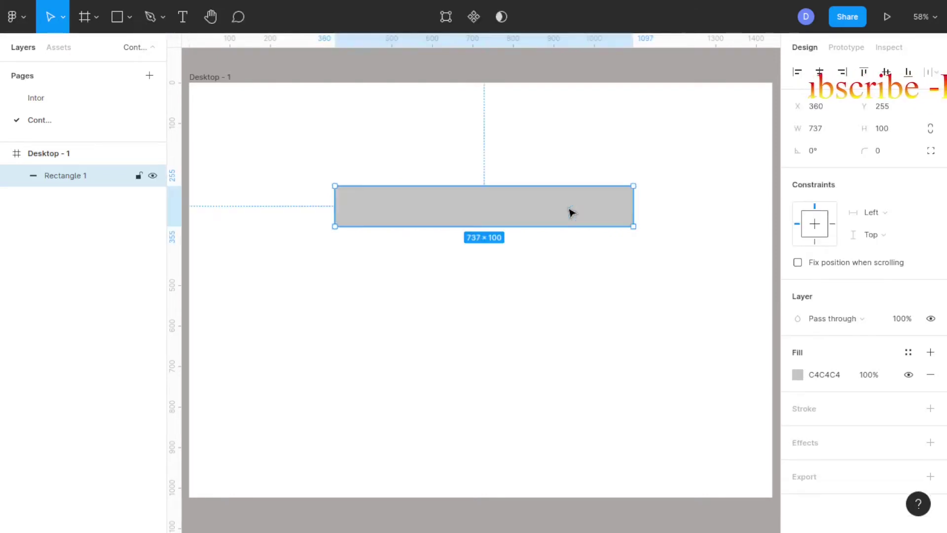
pyautogui.click(879, 155)
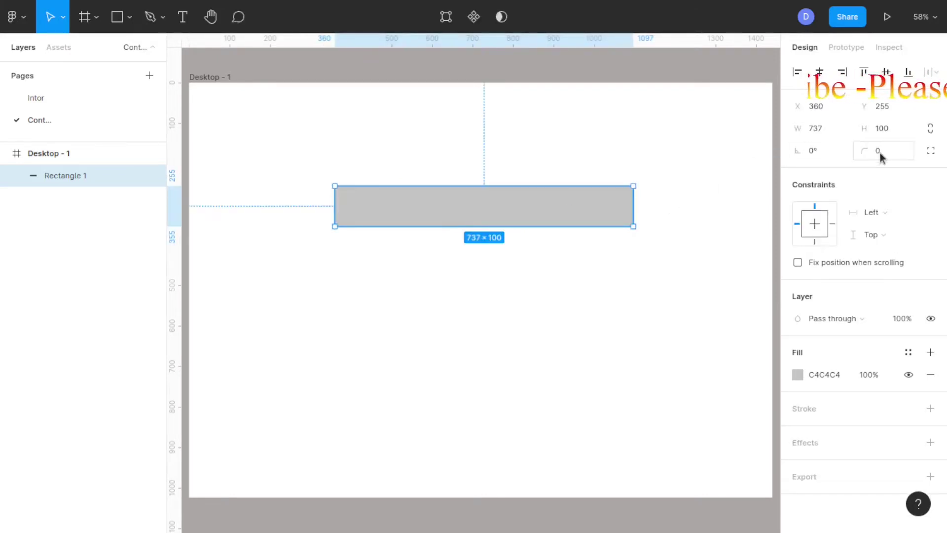
pyautogui.write('10')
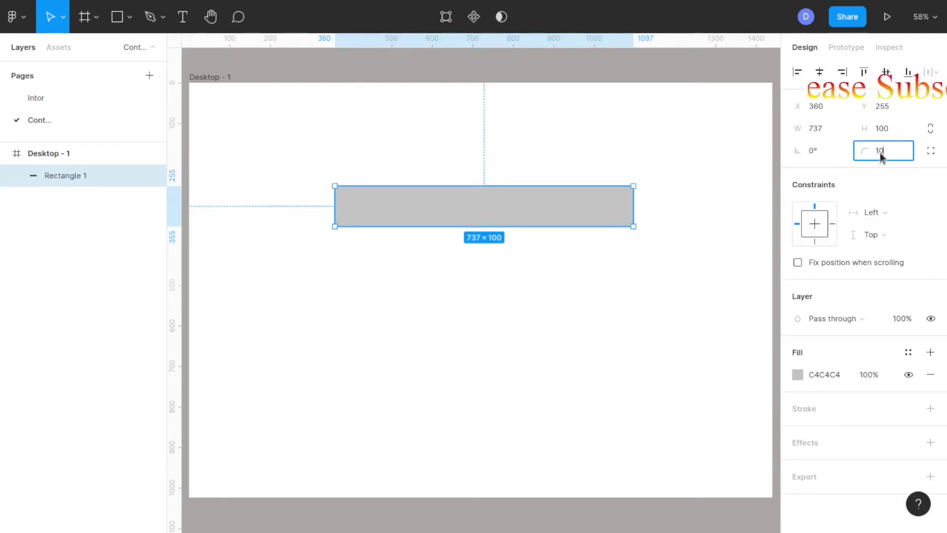
pyautogui.click(666, 258)
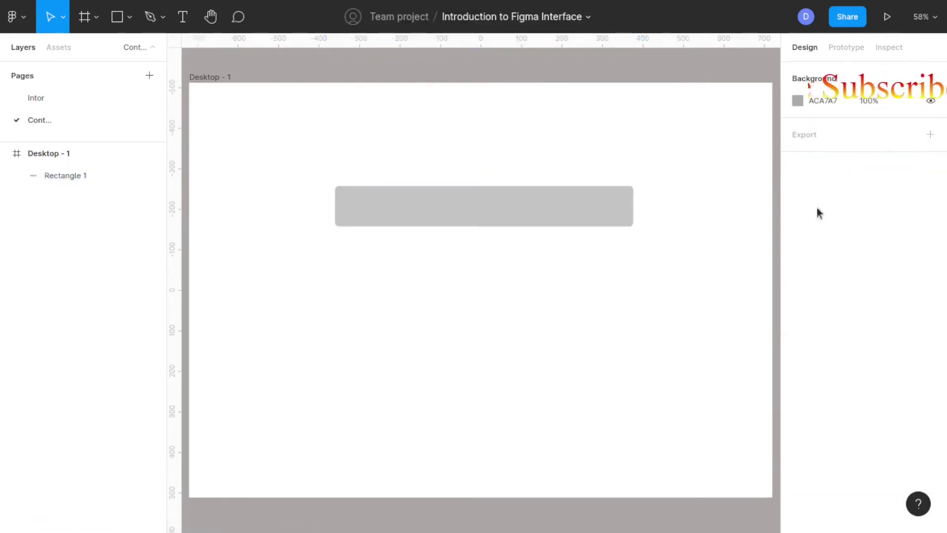
# Set the rectangle's corner radius to 20.
pyautogui.click(613, 202)
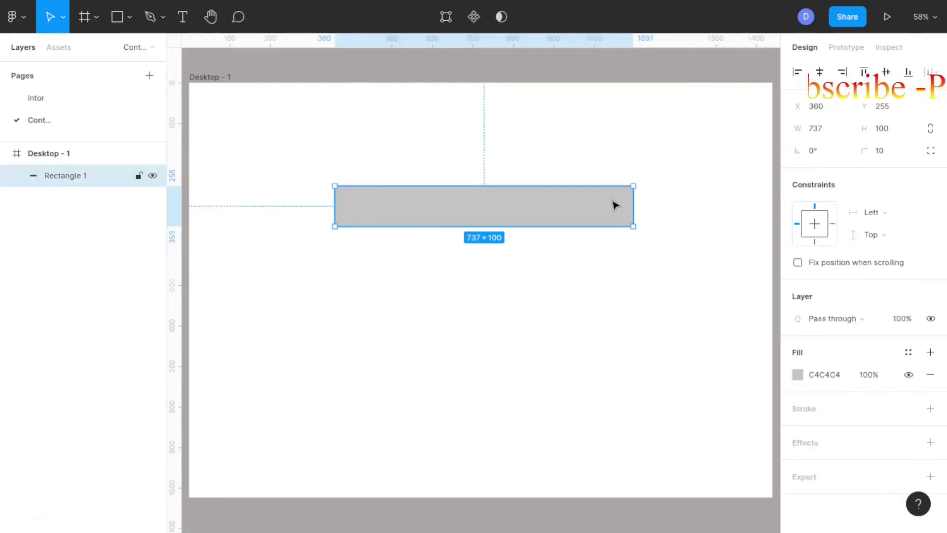
pyautogui.click(891, 150)
pyautogui.write('20')
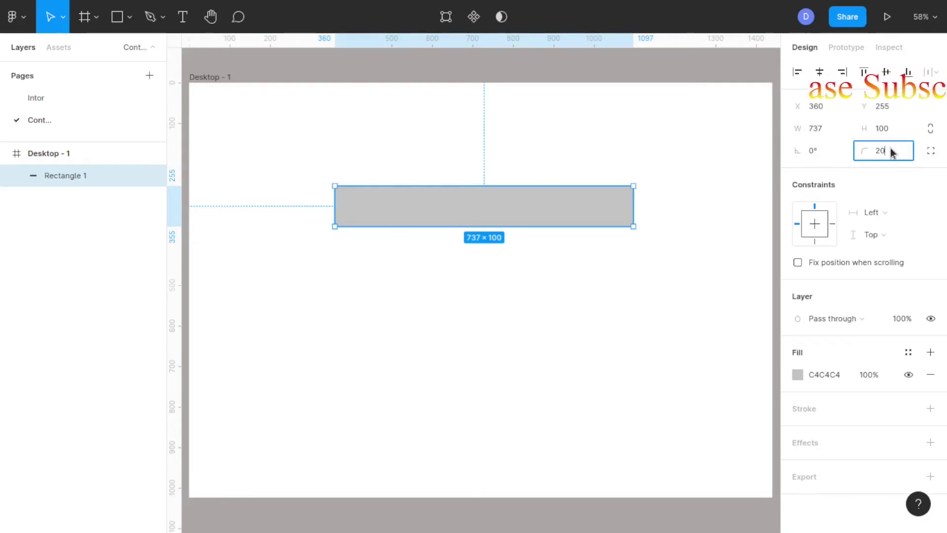
pyautogui.click(685, 247)
# Change the rectangle's fill to the dark teal 173535 and move the rectangle to about X 379, Y 217.
pyautogui.click(524, 212)
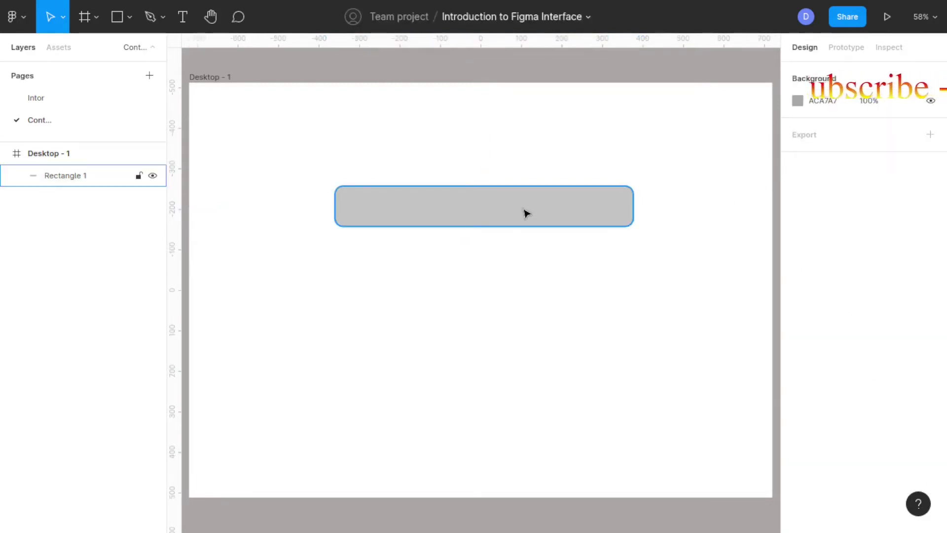
pyautogui.click(798, 375)
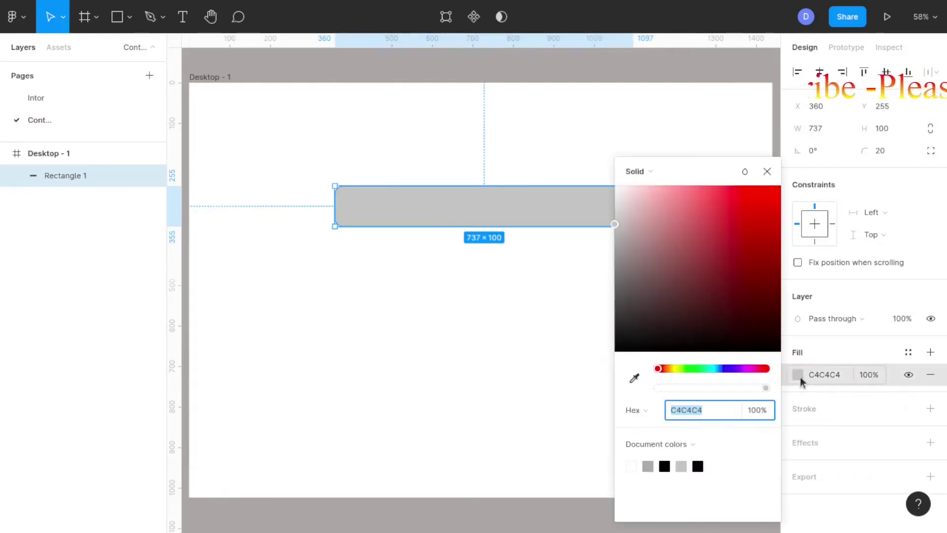
pyautogui.click(694, 367)
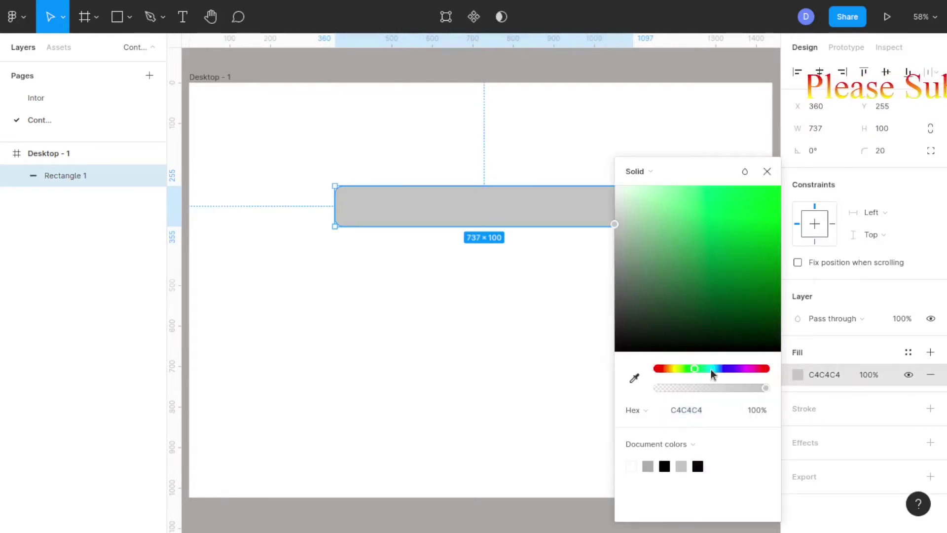
pyautogui.click(711, 369)
pyautogui.click(726, 257)
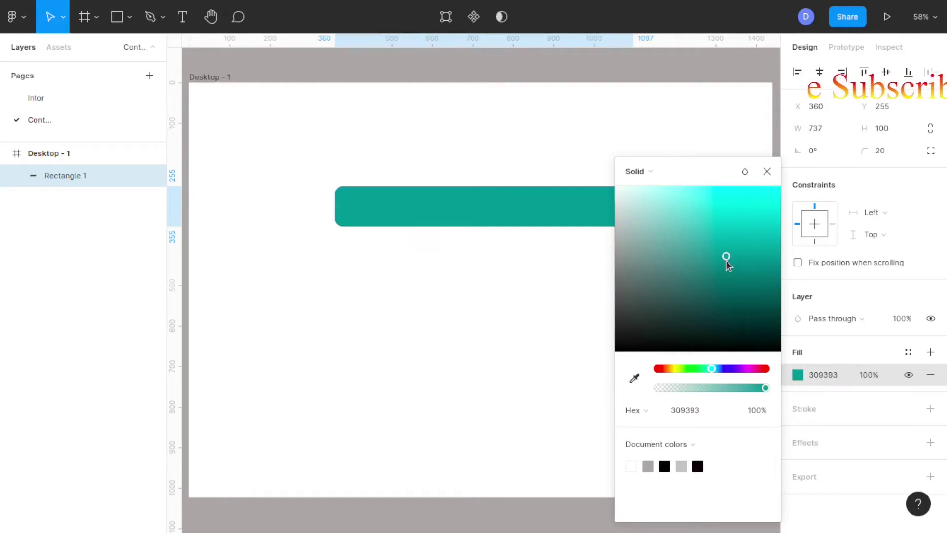
pyautogui.click(745, 276)
pyautogui.click(725, 312)
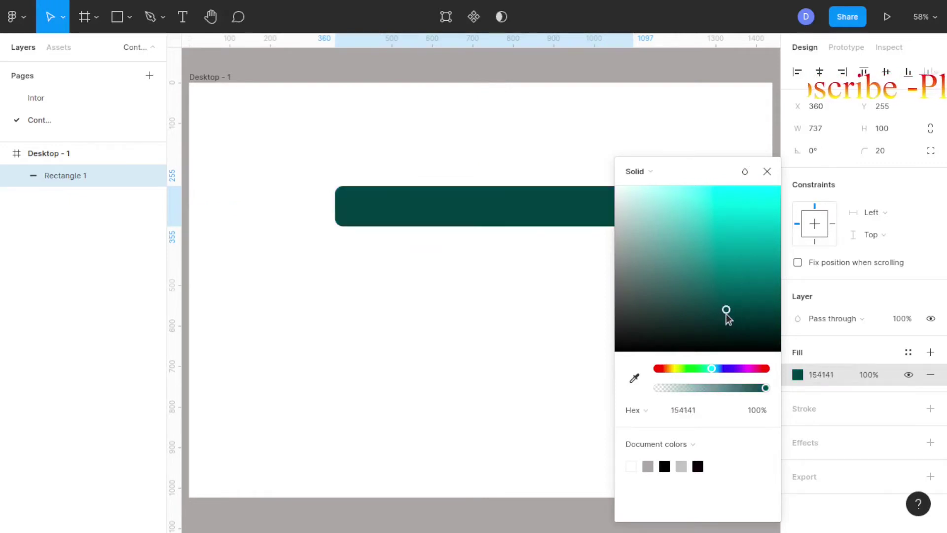
pyautogui.click(473, 300)
pyautogui.moveTo(492, 223); pyautogui.dragTo(494, 280)
pyautogui.moveTo(443, 245); pyautogui.dragTo(498, 200)
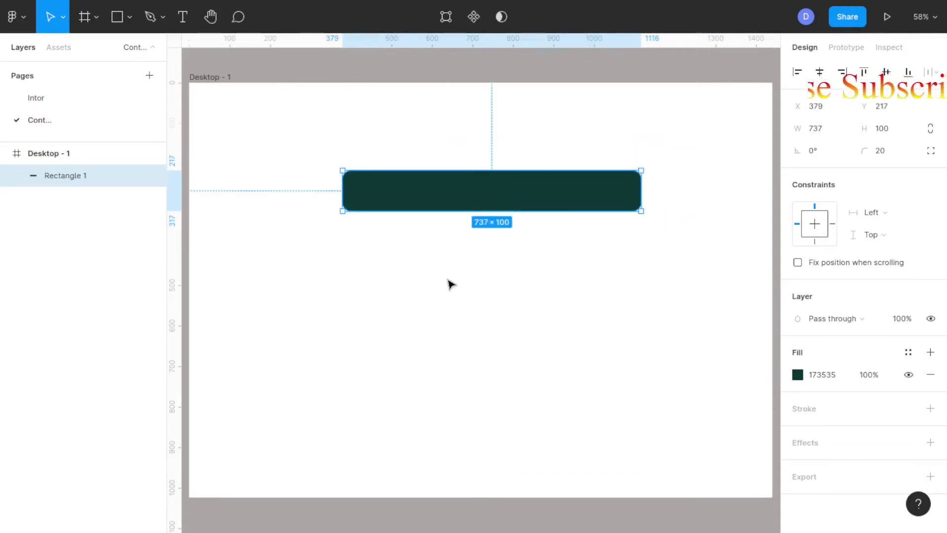
# Add the text "Welcome to Figma Interface" below the rectangle at about X 586, Y 505.
pyautogui.click(183, 16)
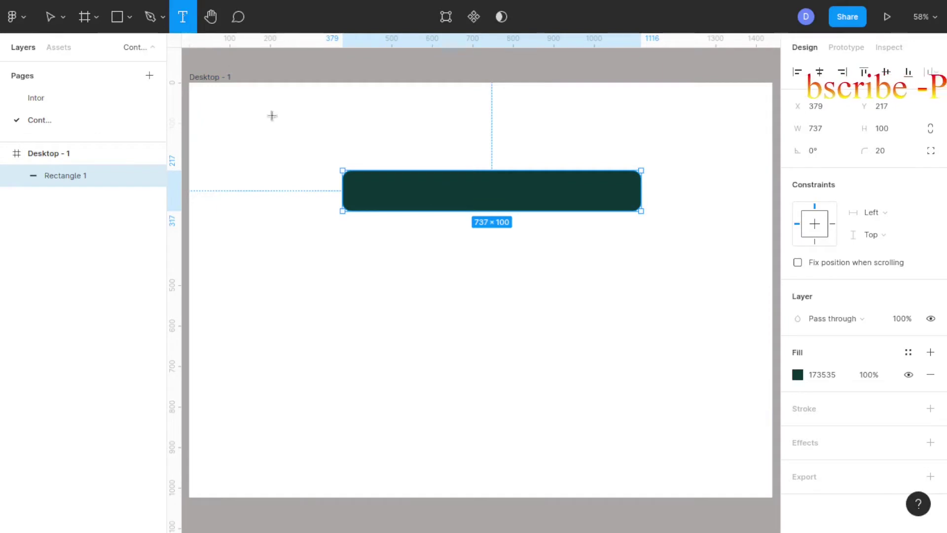
pyautogui.click(427, 288)
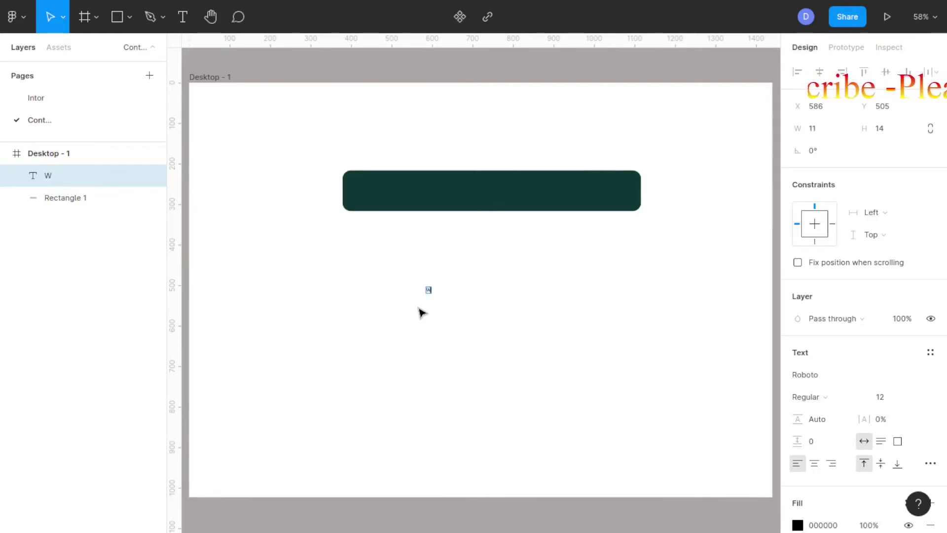
pyautogui.write('Welcome to Figma Interface')
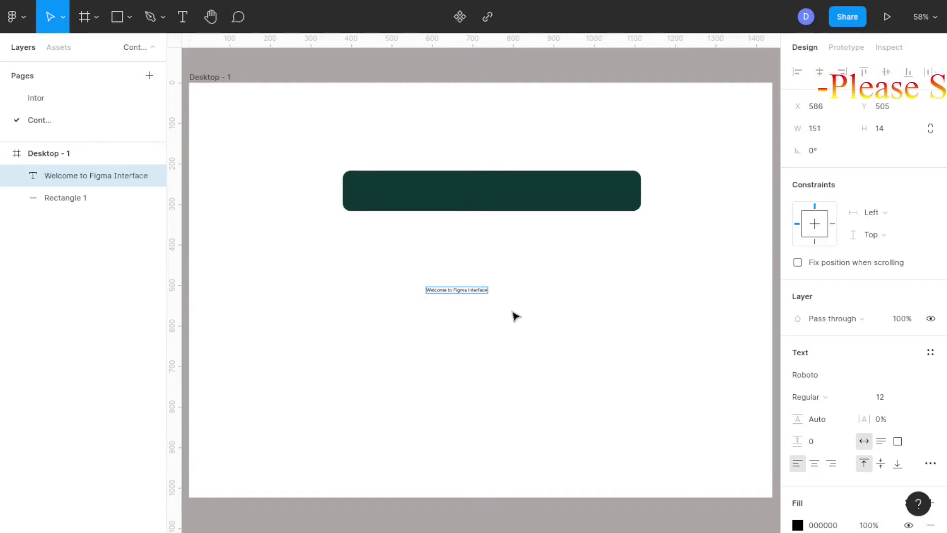
pyautogui.press('Escape')
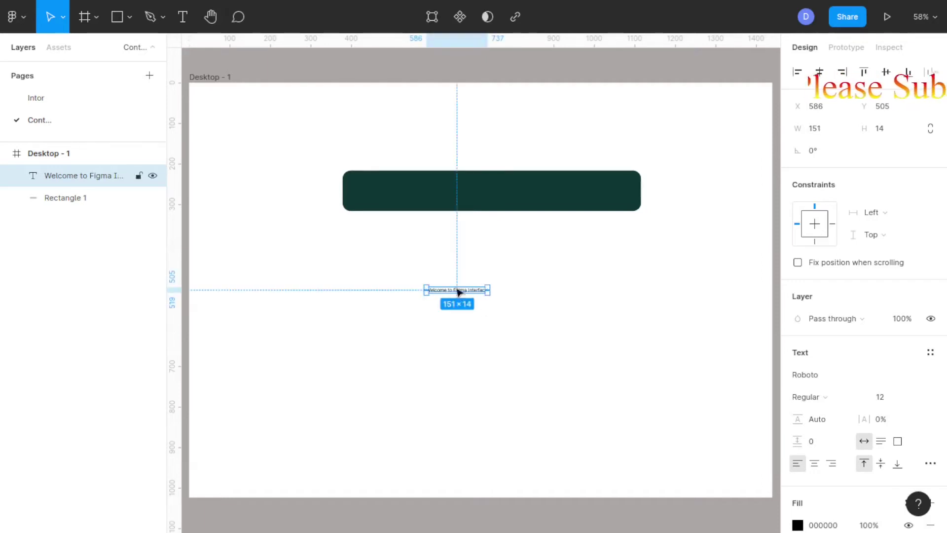
# Enlarge the text with the Scale tool to about 1165 × 108 and center it below the rectangle.
pyautogui.click(63, 17)
pyautogui.click(60, 68)
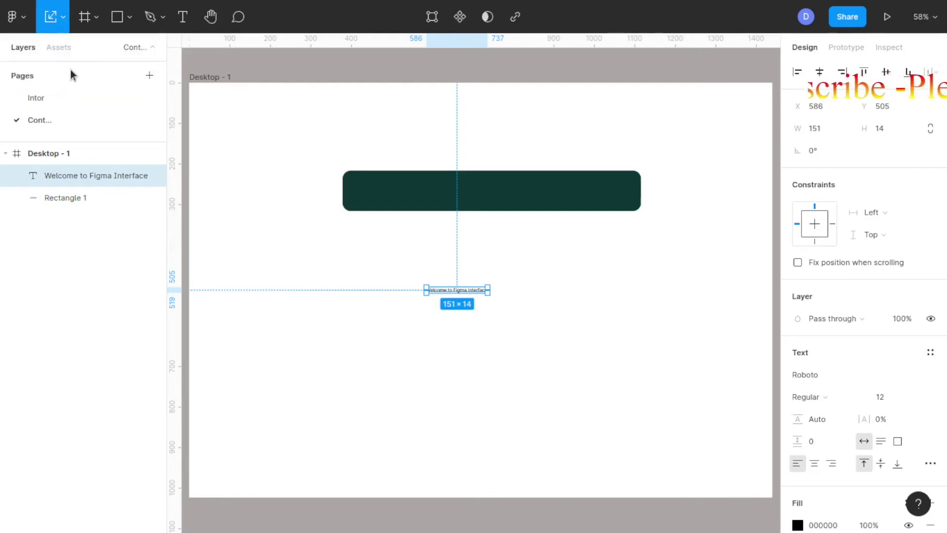
pyautogui.moveTo(491, 282); pyautogui.dragTo(390, 266)
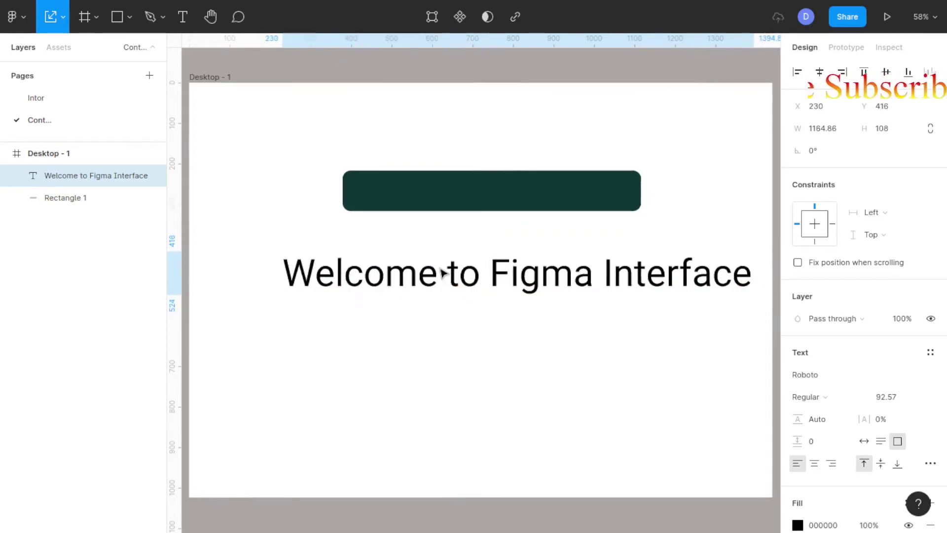
pyautogui.click(487, 199)
pyautogui.click(486, 272)
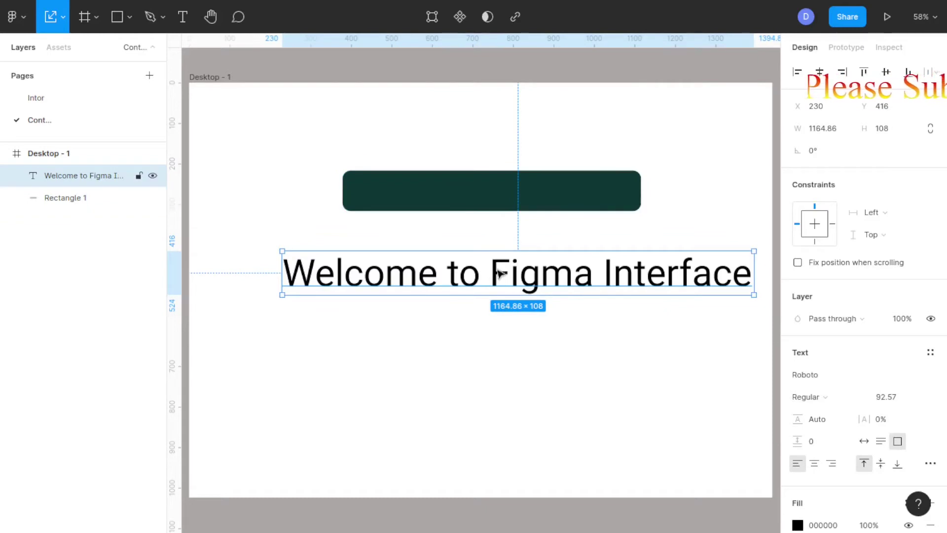
pyautogui.moveTo(504, 274); pyautogui.dragTo(480, 286)
# Scale up the dark teal rectangle and move it back to the horizontal middle of the upper frame area.
pyautogui.click(519, 195)
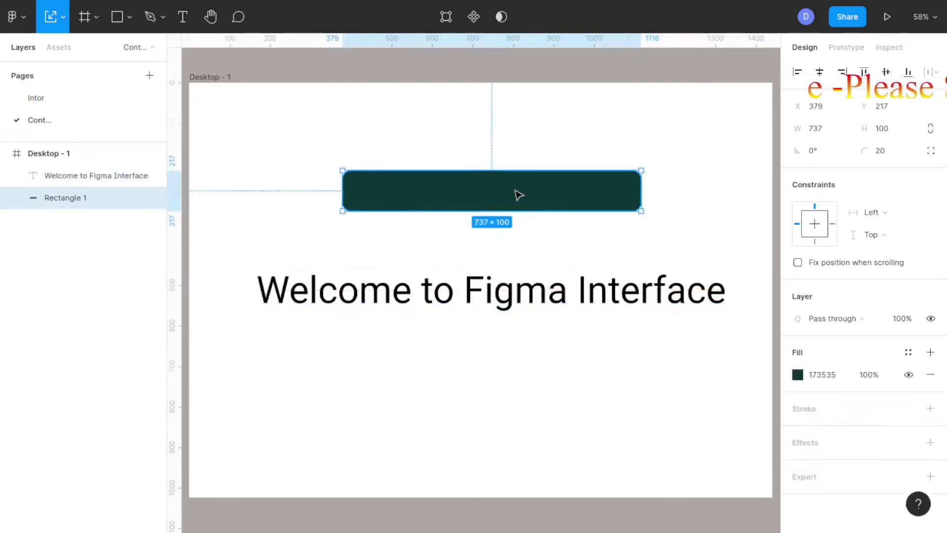
pyautogui.moveTo(638, 187); pyautogui.dragTo(728, 177)
pyautogui.moveTo(620, 190); pyautogui.dragTo(556, 200)
# Move the text onto the rectangle and scale it down to about 901 × 84 so it fits inside.
pyautogui.moveTo(522, 289); pyautogui.dragTo(515, 201)
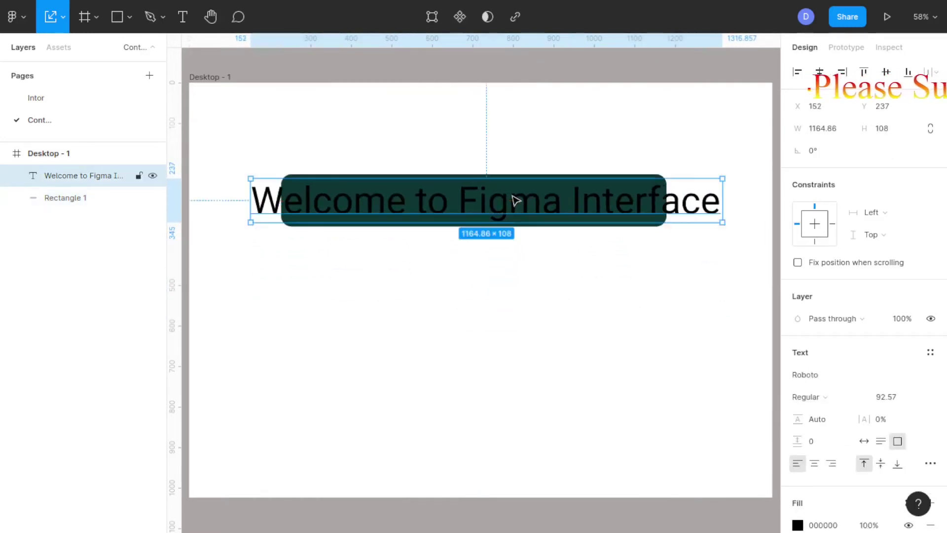
pyautogui.moveTo(708, 190); pyautogui.dragTo(656, 198)
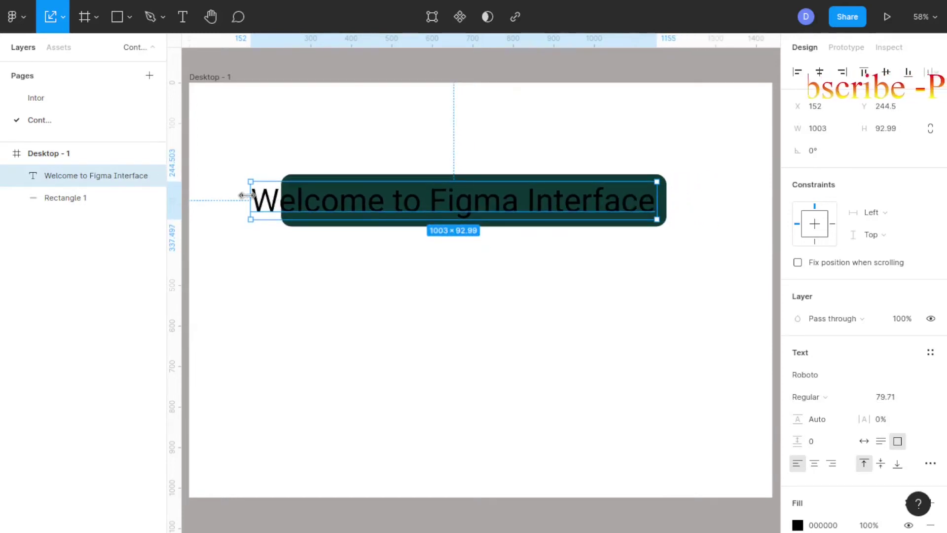
pyautogui.moveTo(247, 196); pyautogui.dragTo(291, 192)
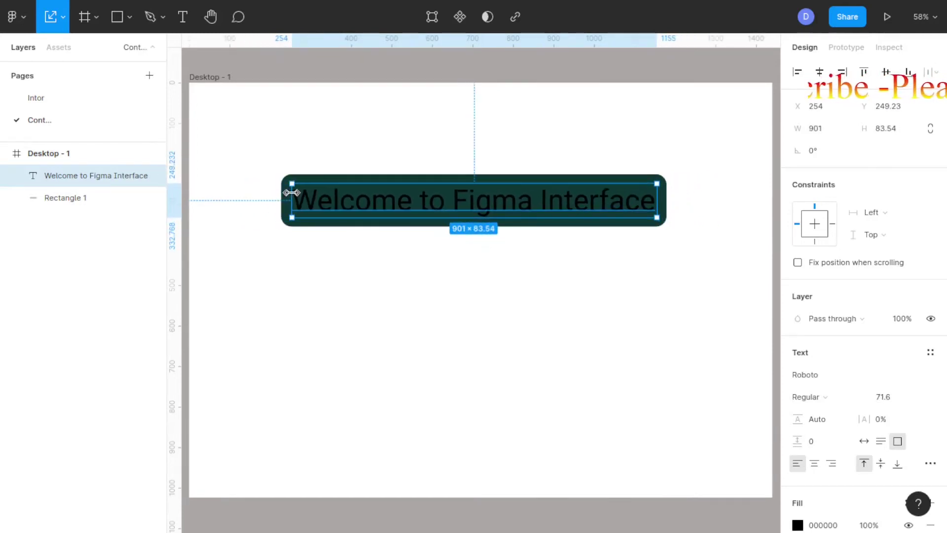
pyautogui.click(521, 301)
# Change the text's fill color to the red FF1B1B.
pyautogui.click(484, 214)
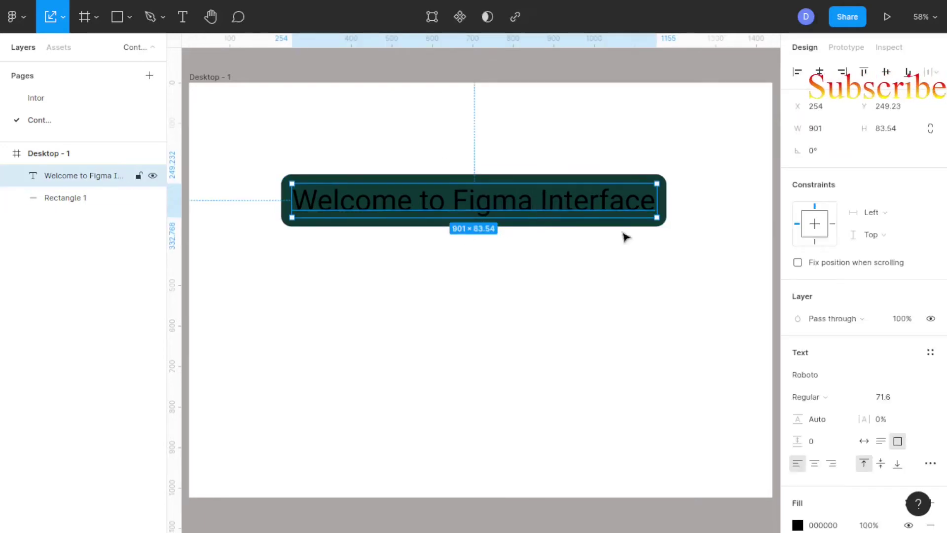
pyautogui.scroll(-2, 721, 330)
pyautogui.scroll(3, 720, 327)
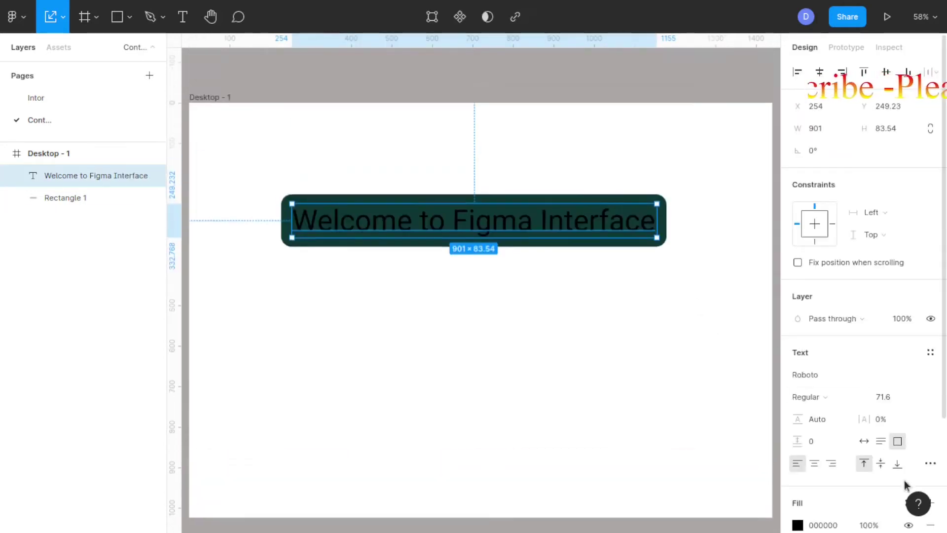
pyautogui.scroll(-3, 884, 478)
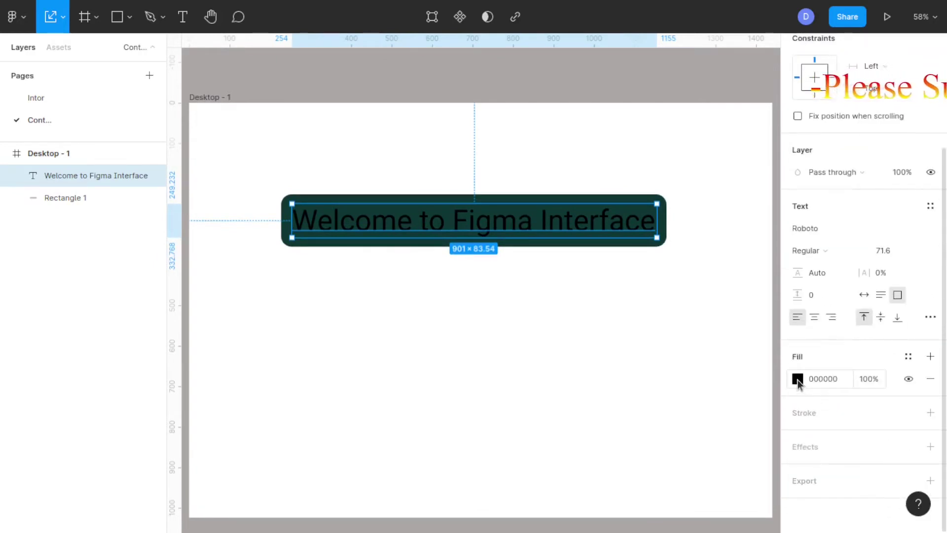
pyautogui.click(797, 379)
pyautogui.click(742, 223)
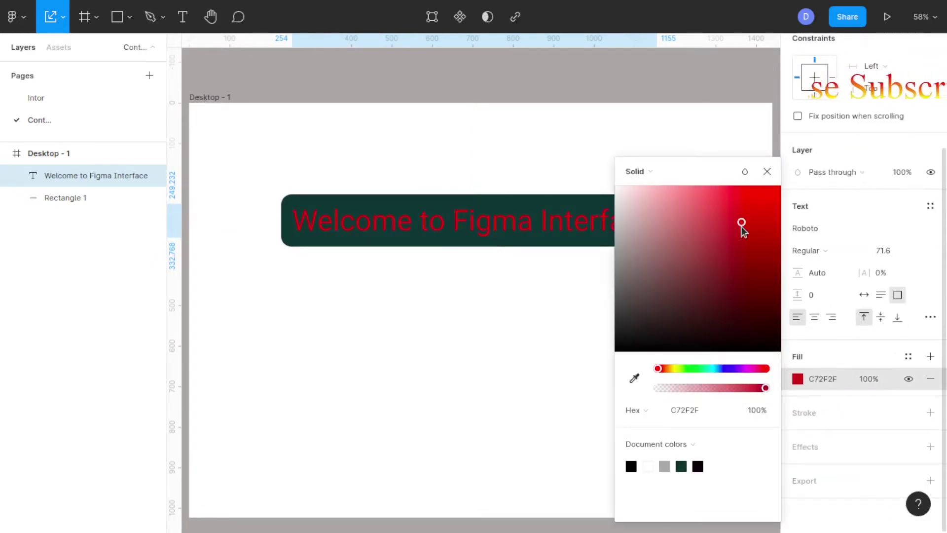
pyautogui.click(541, 322)
pyautogui.click(513, 223)
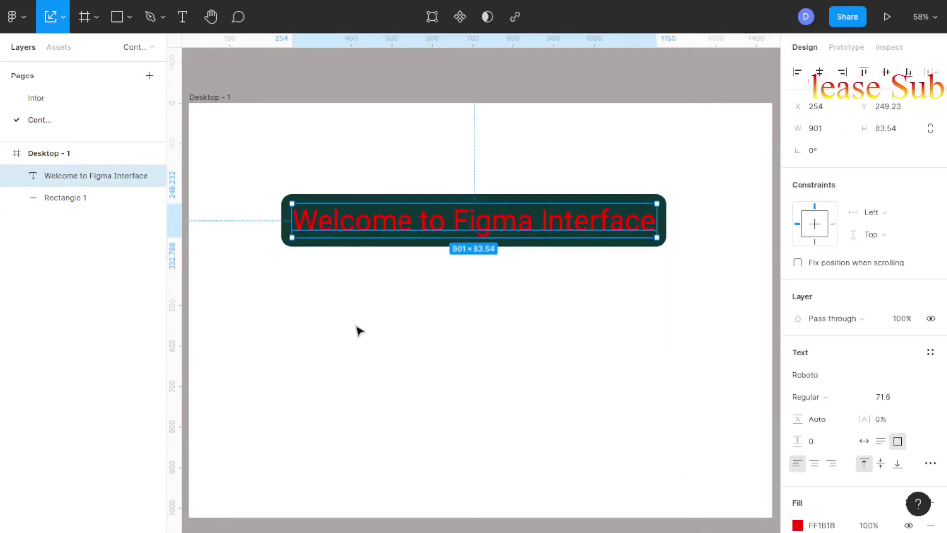
pyautogui.click(408, 325)
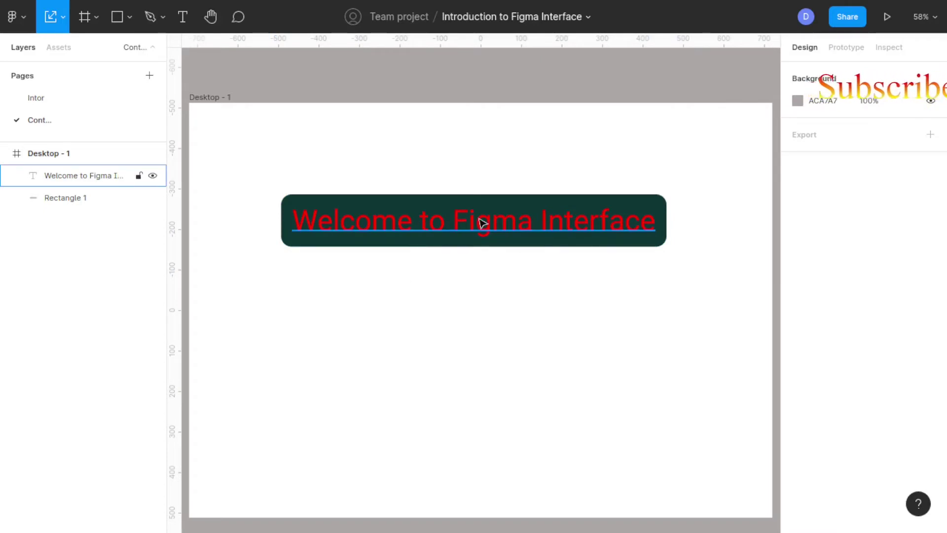
# Move the text and the rectangle separately, ending with the text back on the raised rectangle at about X 270, Y 232.
pyautogui.moveTo(483, 223); pyautogui.dragTo(482, 300)
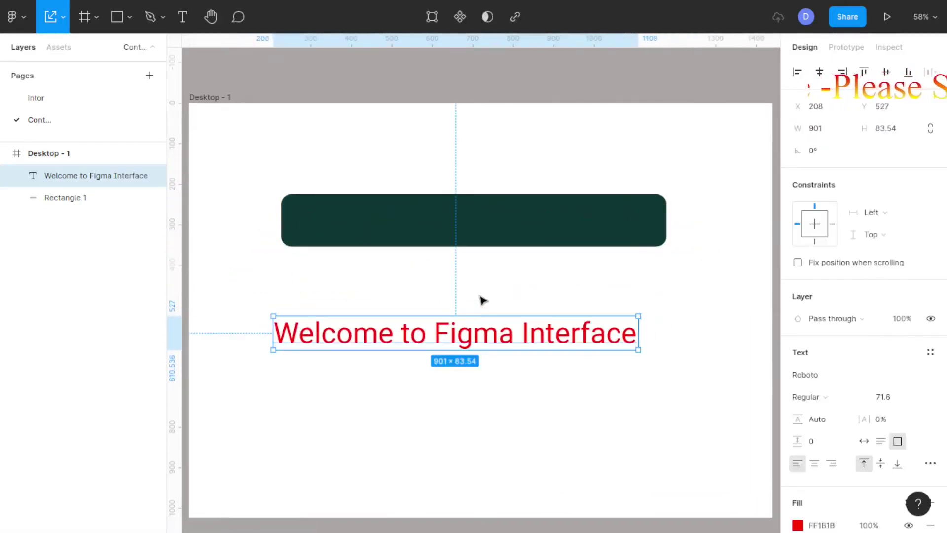
pyautogui.moveTo(491, 232); pyautogui.dragTo(486, 213)
pyautogui.moveTo(477, 329); pyautogui.dragTo(503, 211)
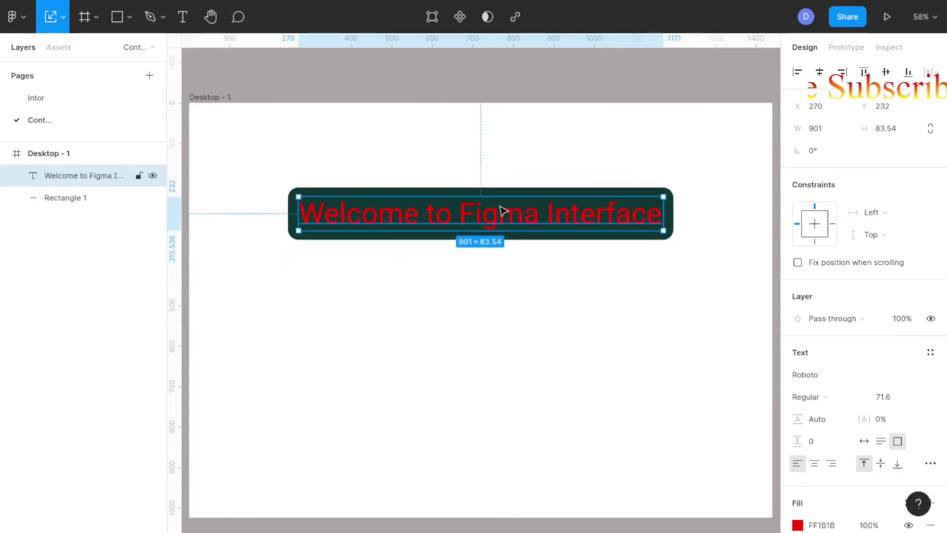
# Group the text layer and move the group to about X 269, Y 232.
pyautogui.moveTo(502, 211); pyautogui.dragTo(502, 211)
pyautogui.hotkey('ctrl', 'g')
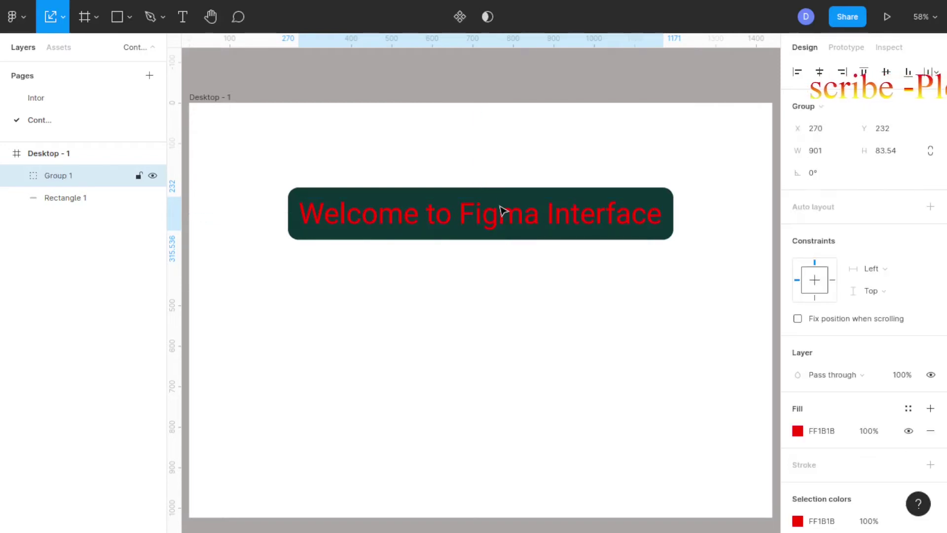
pyautogui.click(502, 294)
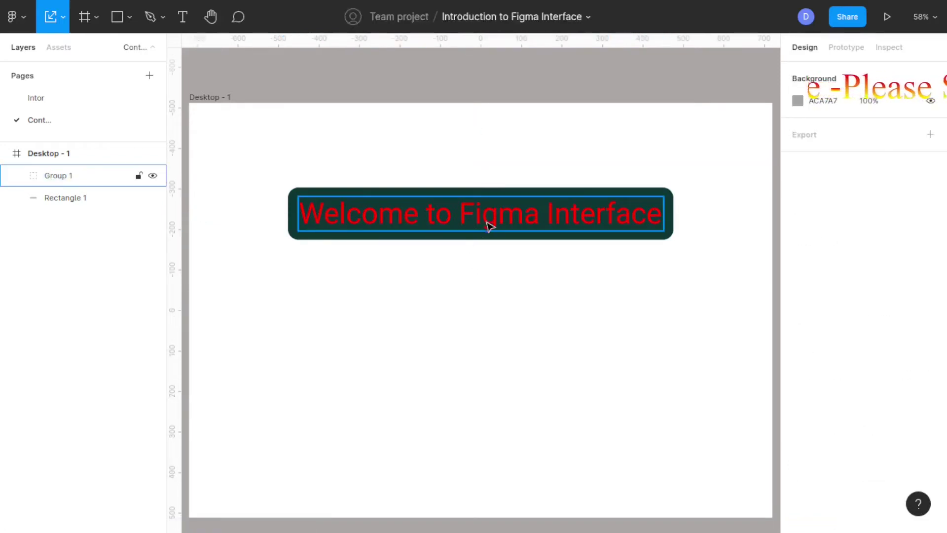
pyautogui.moveTo(488, 226)
pyautogui.mouseDown()
pyautogui.moveTo(475, 247)
pyautogui.moveTo(493, 216)
pyautogui.moveTo(488, 226)
pyautogui.mouseUp()
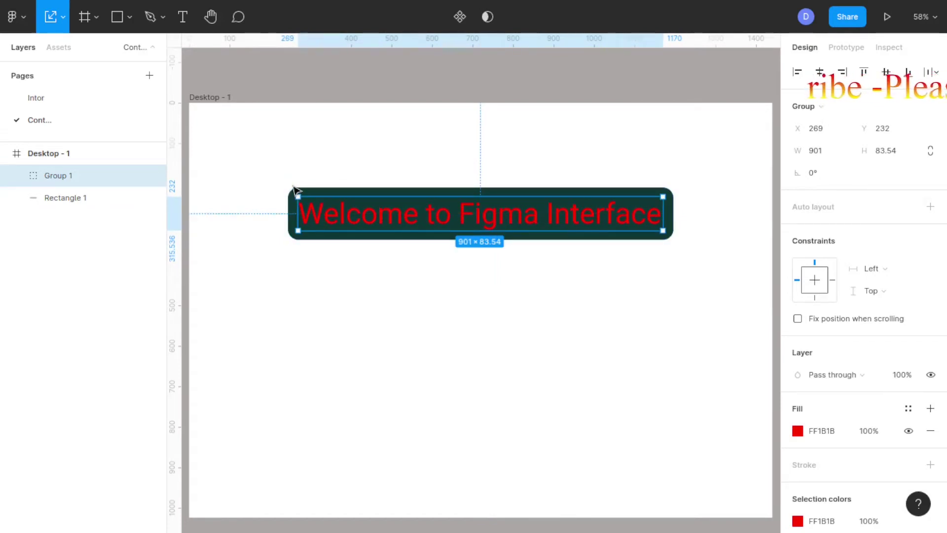
# Group the text group with the rectangle and move the combined group to about X 244, Y 211.
pyautogui.moveTo(268, 168); pyautogui.dragTo(698, 279)
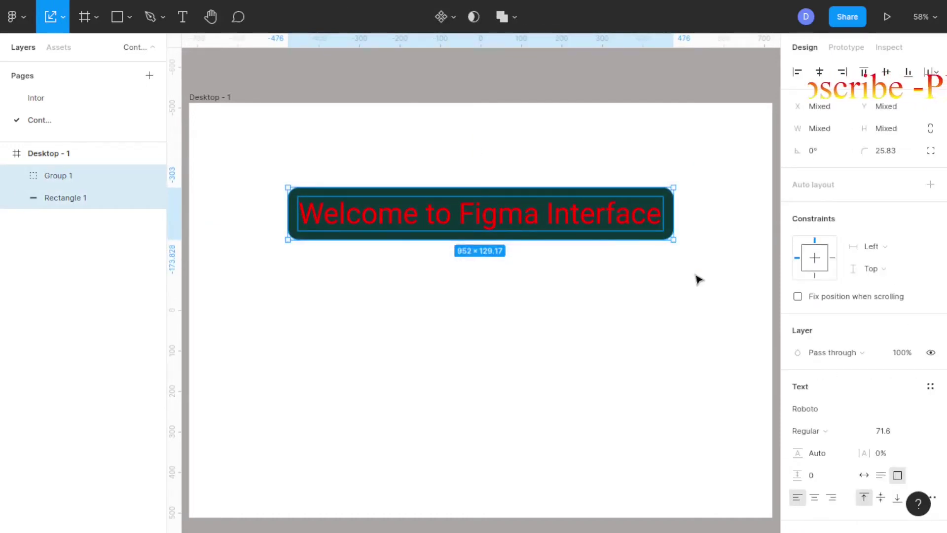
pyautogui.hotkey('ctrl', 'g')
pyautogui.moveTo(535, 225)
pyautogui.mouseDown()
pyautogui.moveTo(427, 252)
pyautogui.moveTo(555, 281)
pyautogui.moveTo(606, 329)
pyautogui.moveTo(588, 232)
pyautogui.moveTo(575, 290)
pyautogui.moveTo(542, 271)
pyautogui.moveTo(538, 224)
pyautogui.mouseUp()
pyautogui.moveTo(296, 168); pyautogui.dragTo(695, 260)
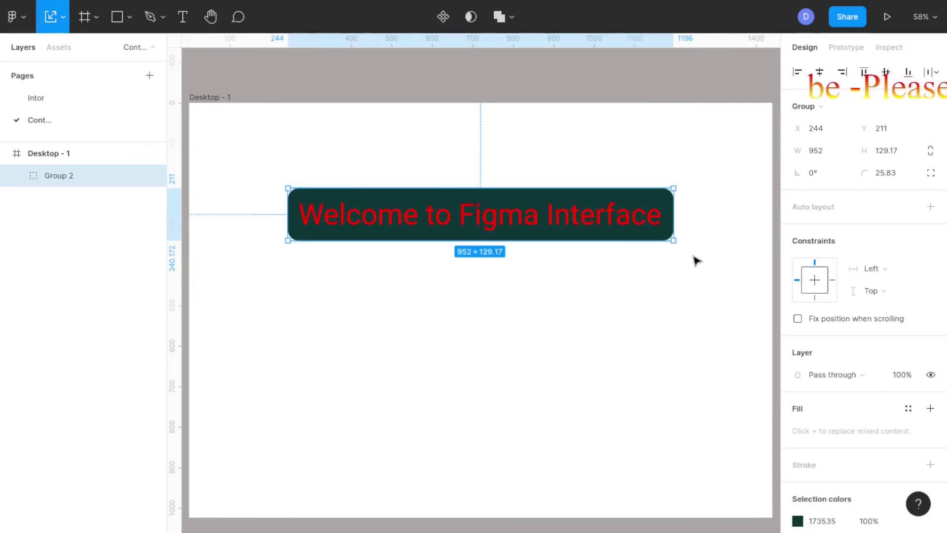
# Ungroup the combined group and move the text and rectangle separately, ending with the text on the rectangle at about X 255, Y 229.
pyautogui.hotkey('ctrl', 'shift', 'g')
pyautogui.moveTo(584, 216); pyautogui.dragTo(594, 232)
pyautogui.click(529, 239)
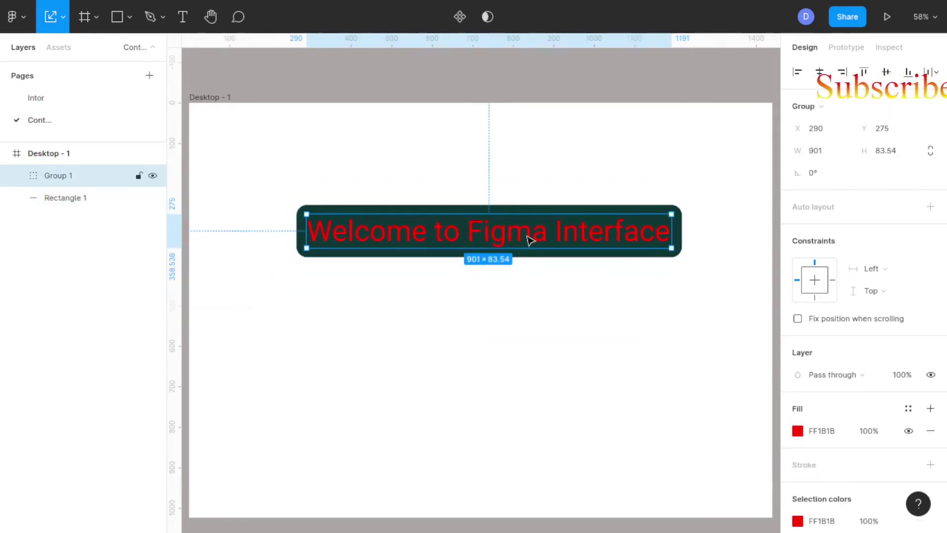
pyautogui.moveTo(529, 239); pyautogui.dragTo(539, 338)
pyautogui.moveTo(507, 254); pyautogui.dragTo(467, 221)
pyautogui.moveTo(440, 341); pyautogui.dragTo(403, 217)
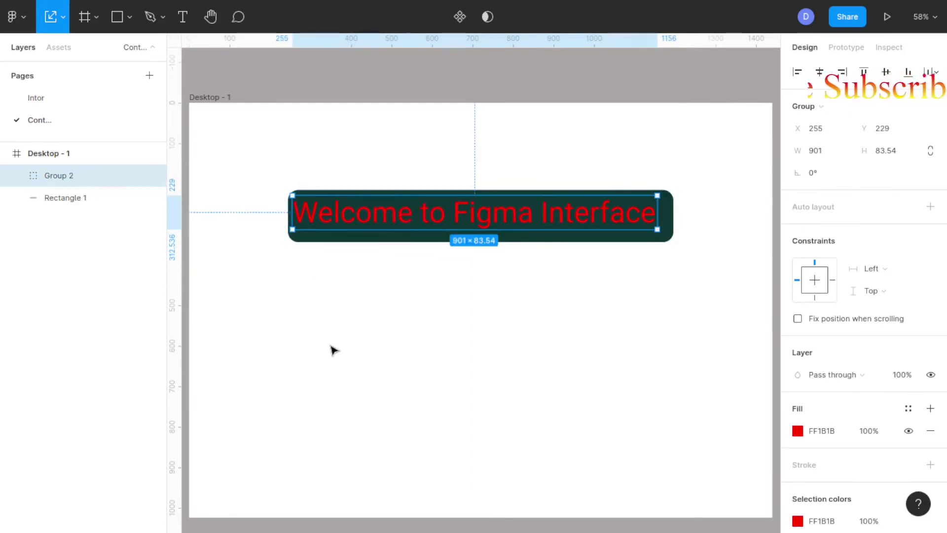
# Ungroup the selected layers, move the rectangle to about X 219, Y 218, and place the text centrally on it.
pyautogui.moveTo(275, 189); pyautogui.dragTo(699, 264)
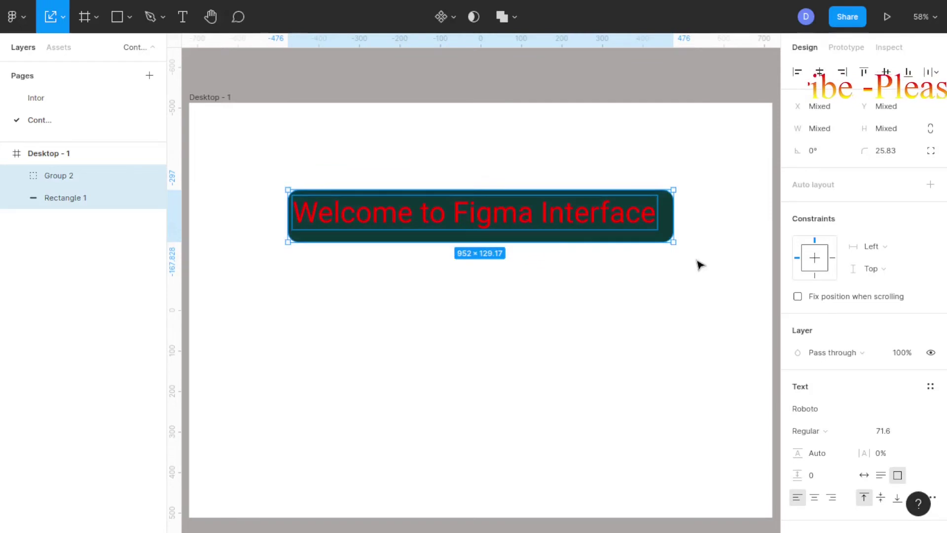
pyautogui.rightClick(507, 217)
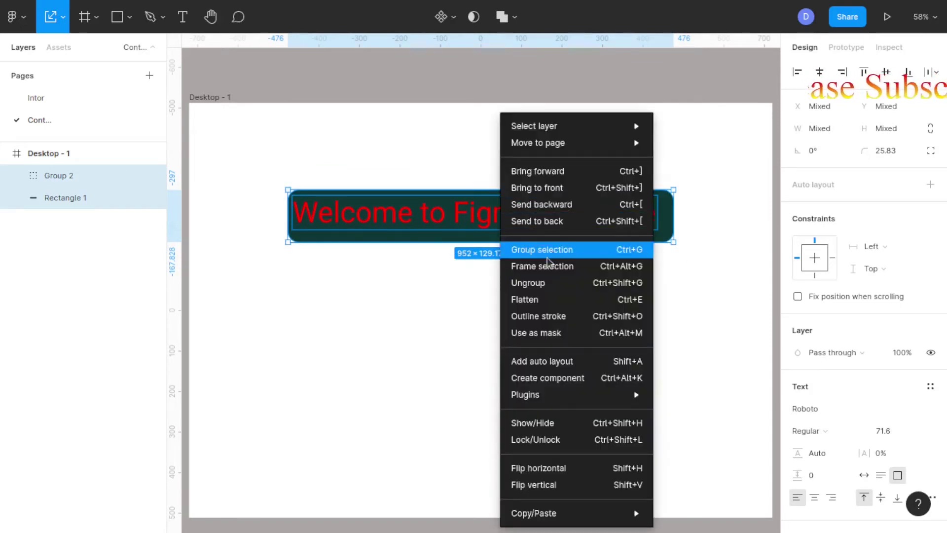
pyautogui.click(536, 290)
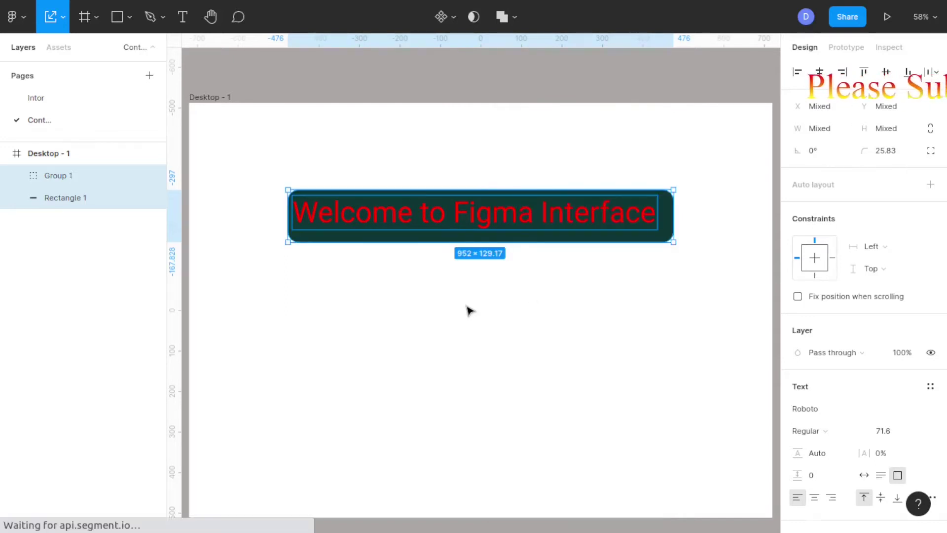
pyautogui.moveTo(477, 213); pyautogui.dragTo(466, 338)
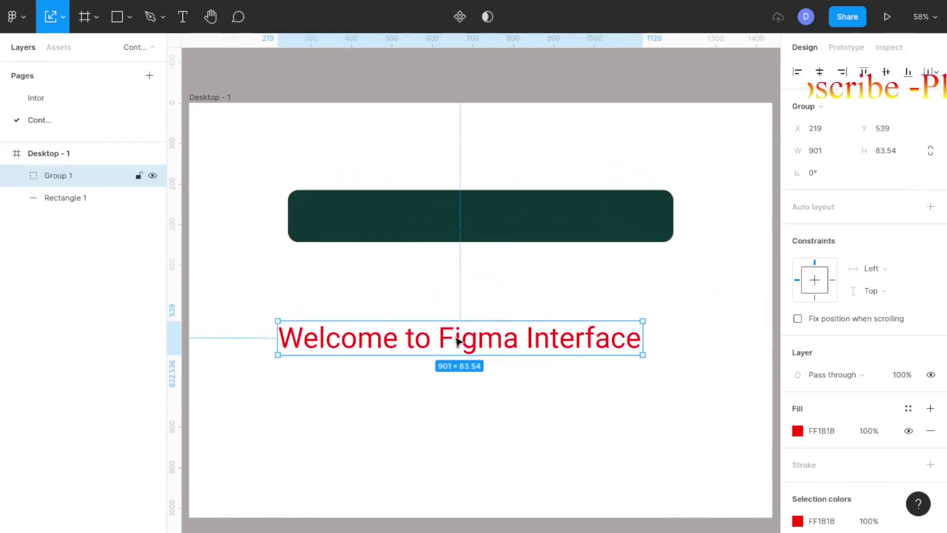
pyautogui.moveTo(482, 211)
pyautogui.mouseDown()
pyautogui.moveTo(471, 199)
pyautogui.moveTo(469, 213)
pyautogui.mouseUp()
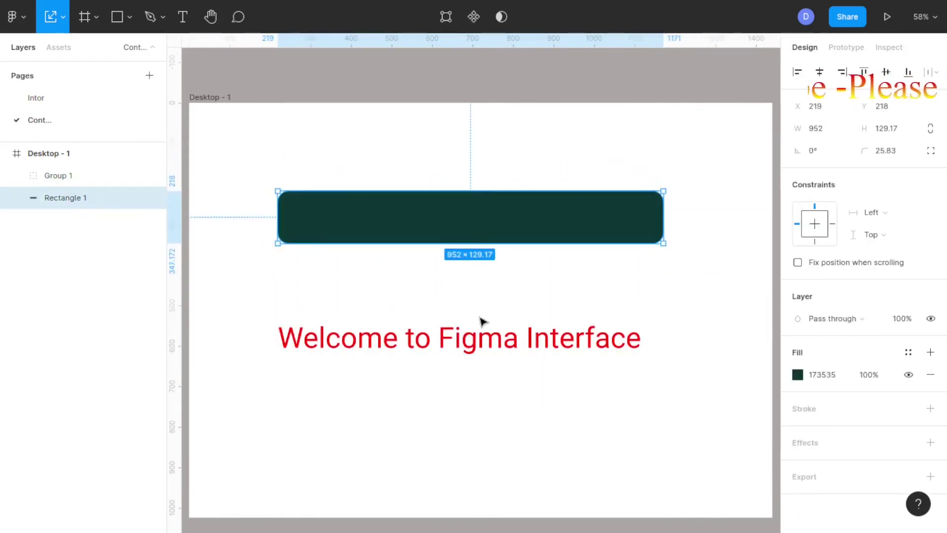
pyautogui.moveTo(474, 340); pyautogui.dragTo(486, 226)
# Group the heading text and rectangle together and move the group to about X 258, Y 184.
pyautogui.moveTo(290, 158); pyautogui.dragTo(694, 272)
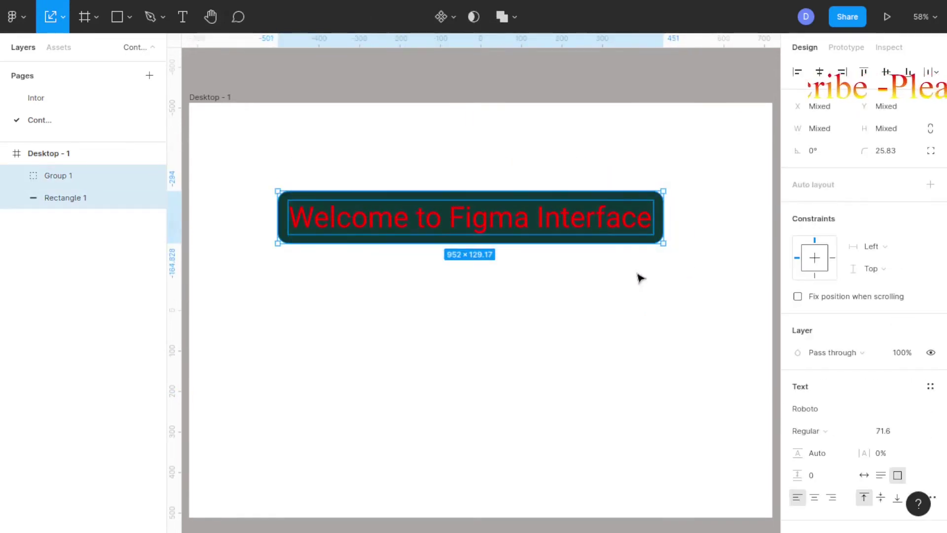
pyautogui.rightClick(491, 232)
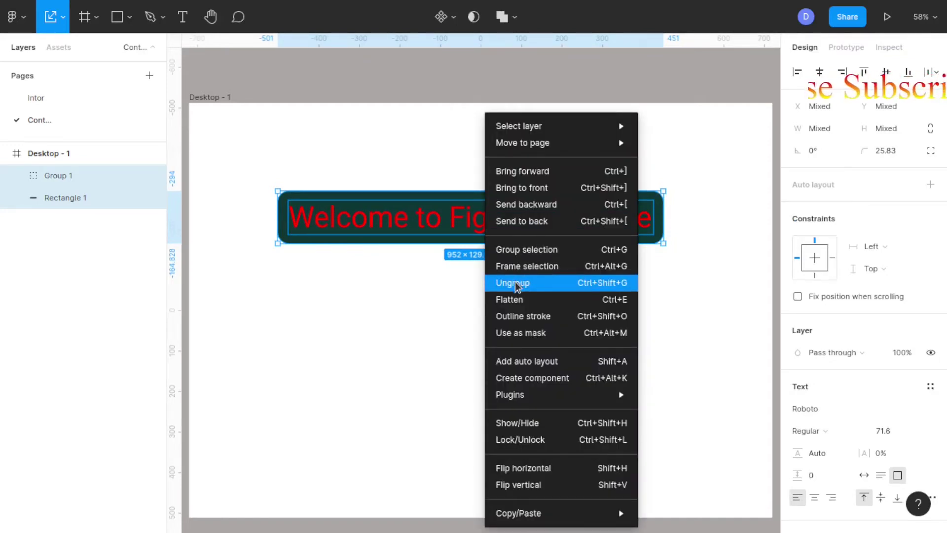
pyautogui.click(530, 252)
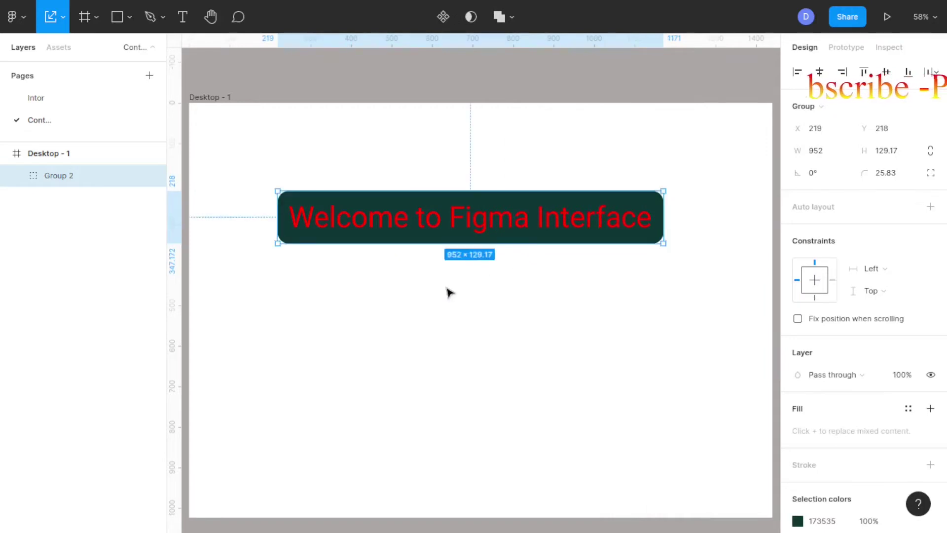
pyautogui.click(460, 292)
pyautogui.moveTo(453, 212); pyautogui.dragTo(528, 193)
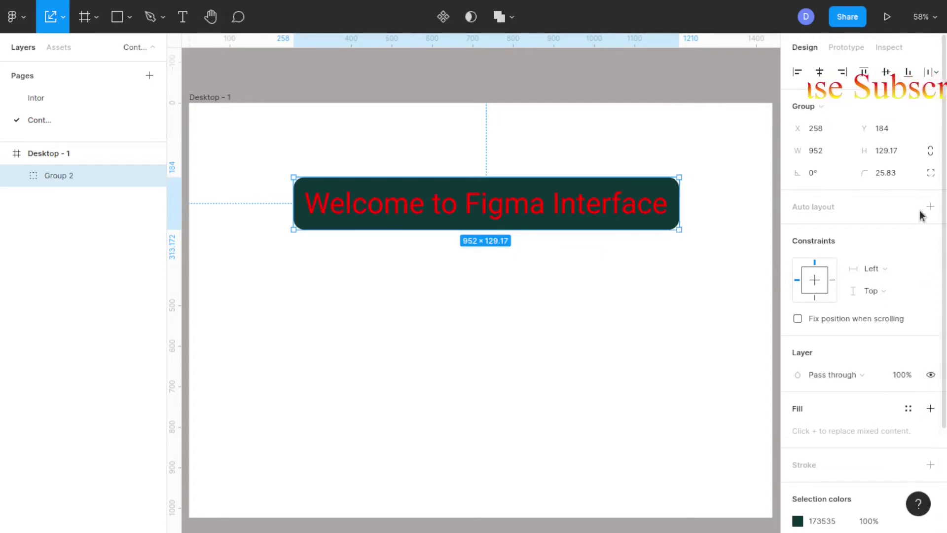
# Align the group in turn to the frame's left, horizontal center, right, top, vertical center and bottom.
pyautogui.click(797, 72)
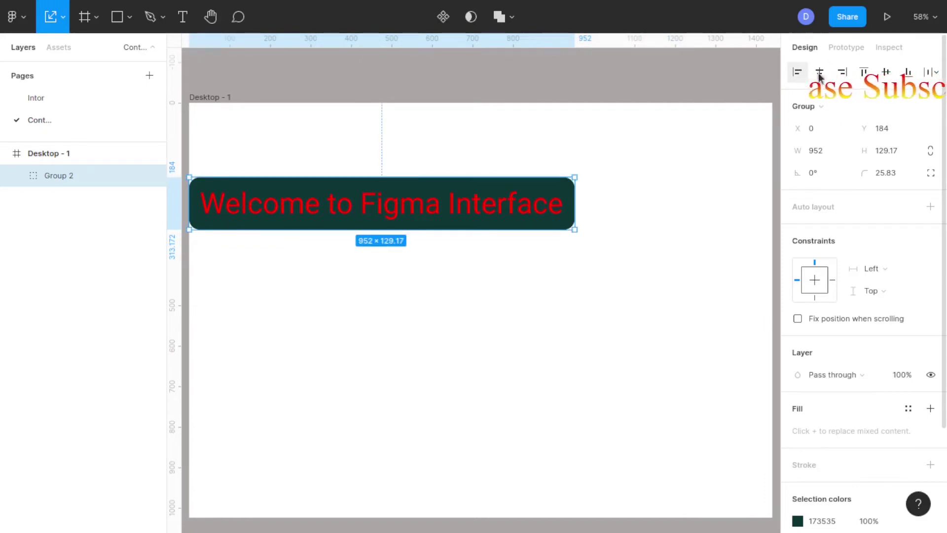
pyautogui.click(818, 76)
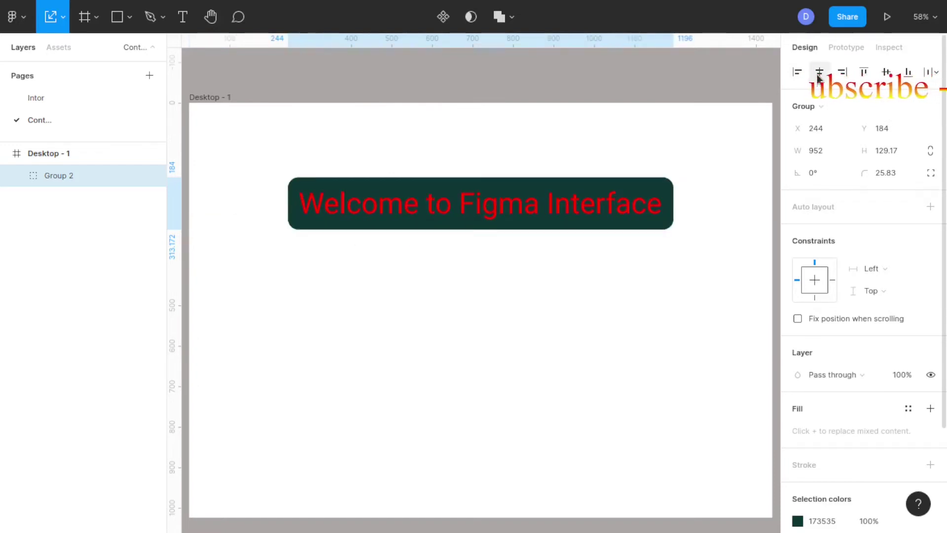
pyautogui.click(842, 75)
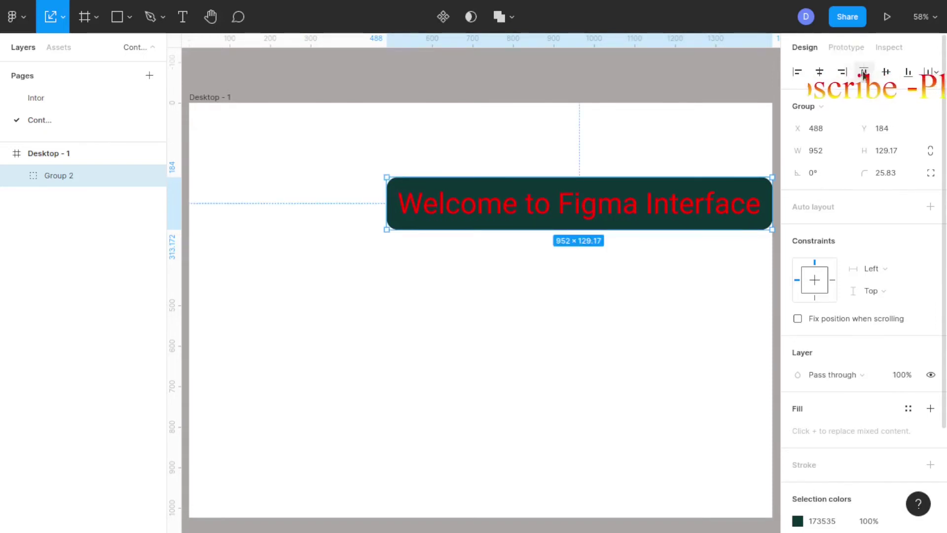
pyautogui.click(863, 73)
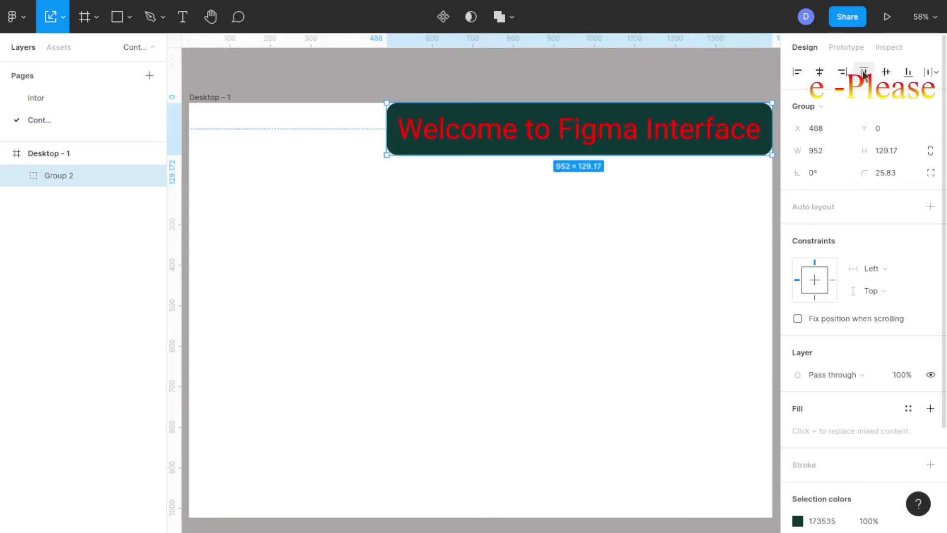
pyautogui.click(885, 74)
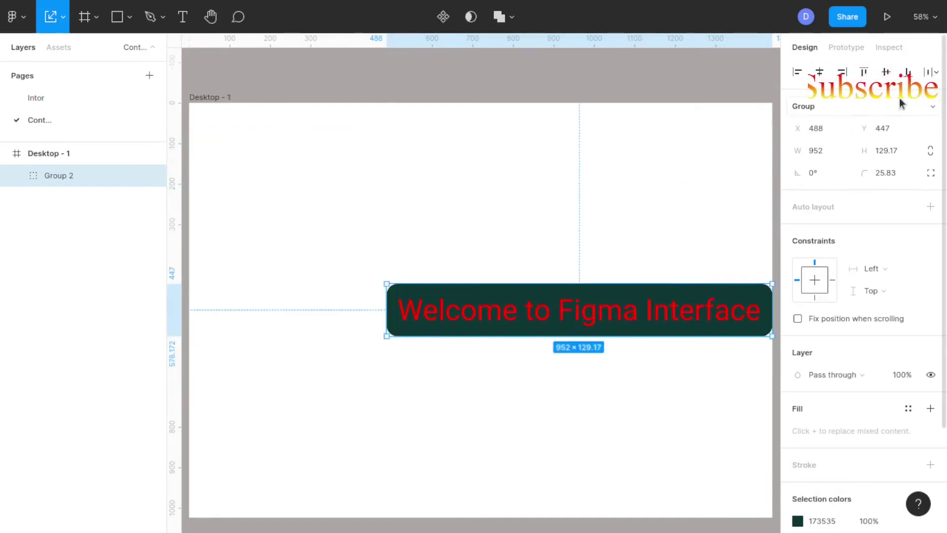
pyautogui.click(906, 74)
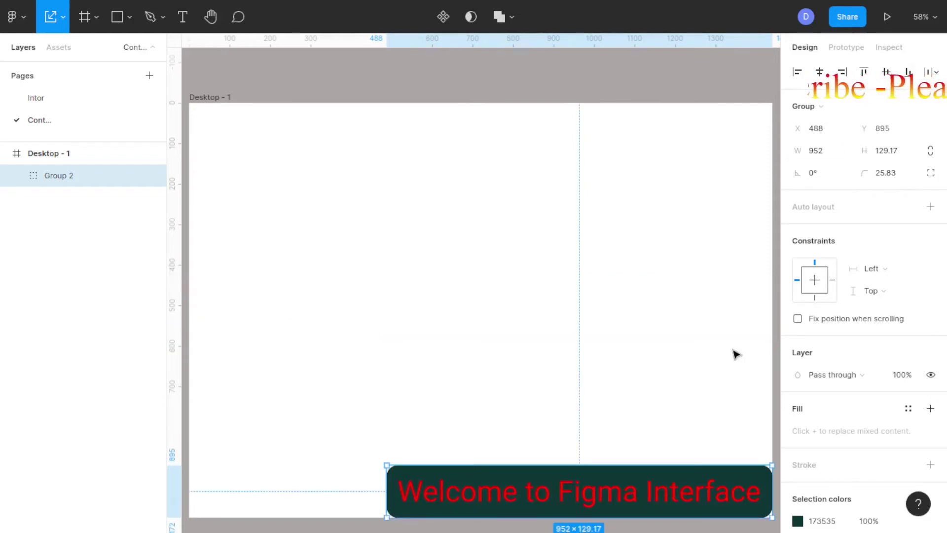
# Try distributing the group's horizontal spacing and move it near the frame's upper edge at about X 281, Y 105.
pyautogui.click(929, 73)
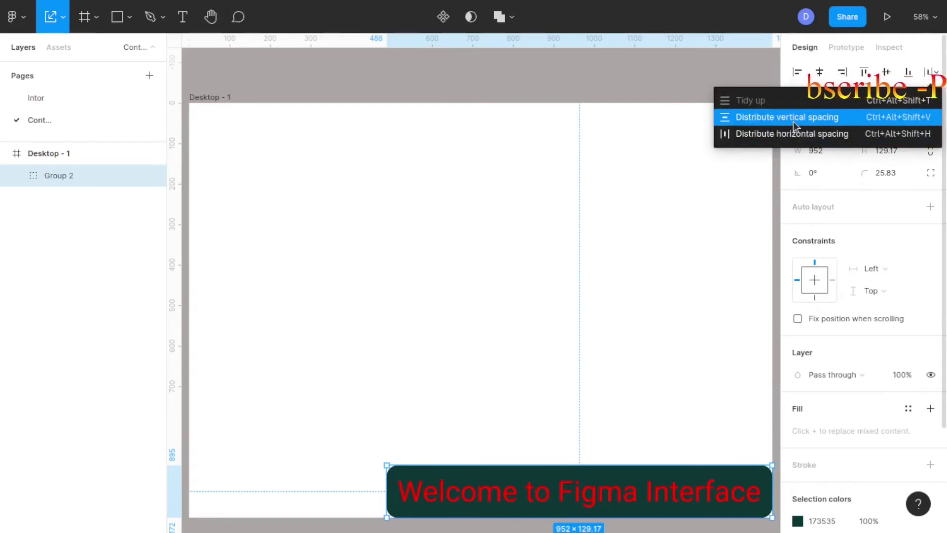
pyautogui.click(812, 138)
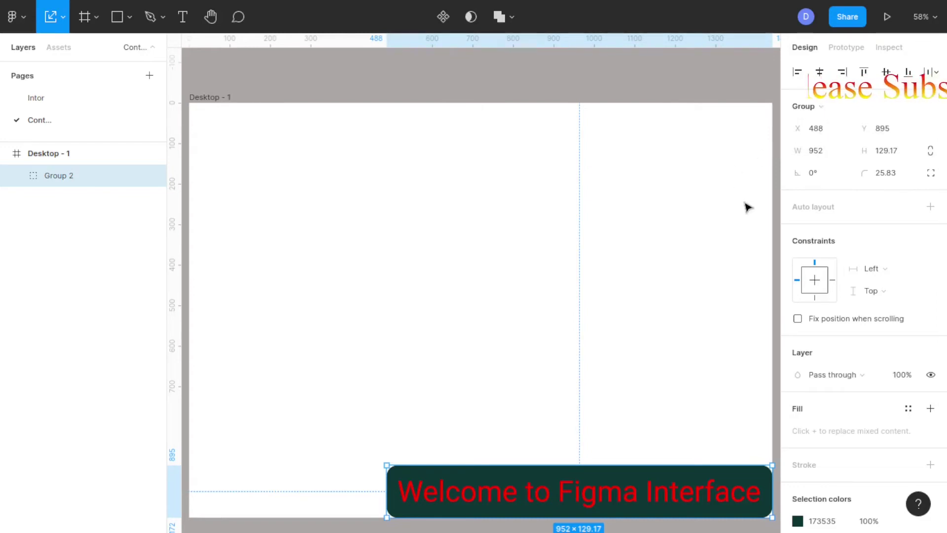
pyautogui.click(626, 393)
pyautogui.moveTo(585, 503); pyautogui.dragTo(499, 180)
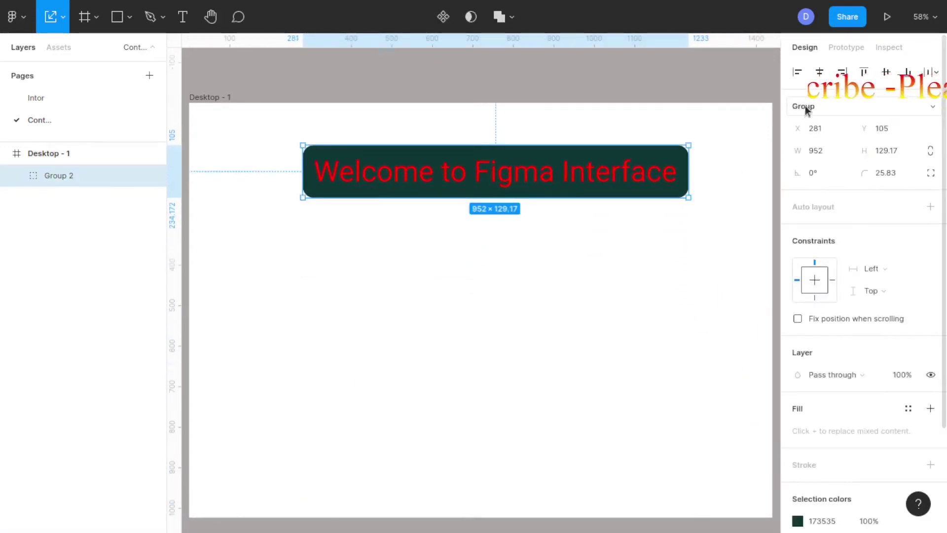
# Check the frame size presets while keeping the layer type Group, and move the group to about X 284, Y 279.
pyautogui.click(928, 108)
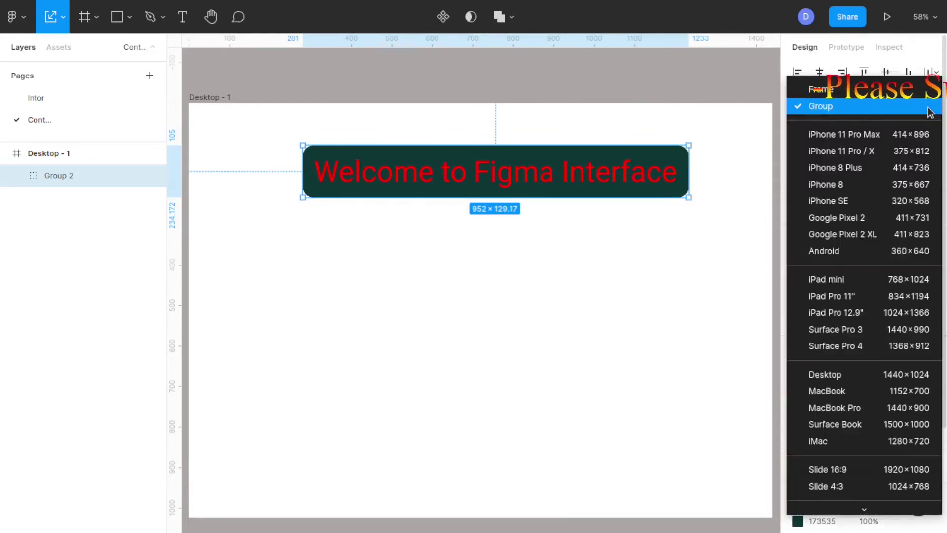
pyautogui.click(929, 107)
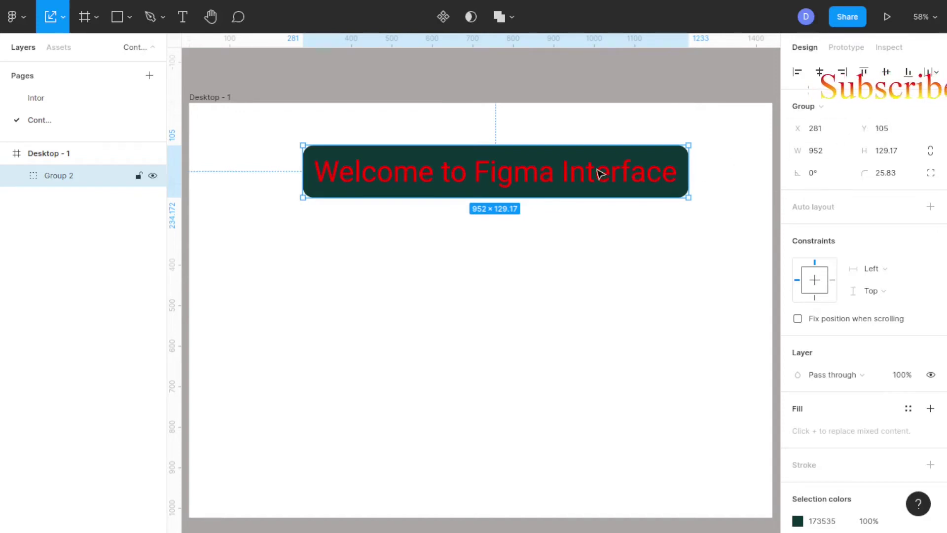
pyautogui.moveTo(601, 170); pyautogui.dragTo(522, 177)
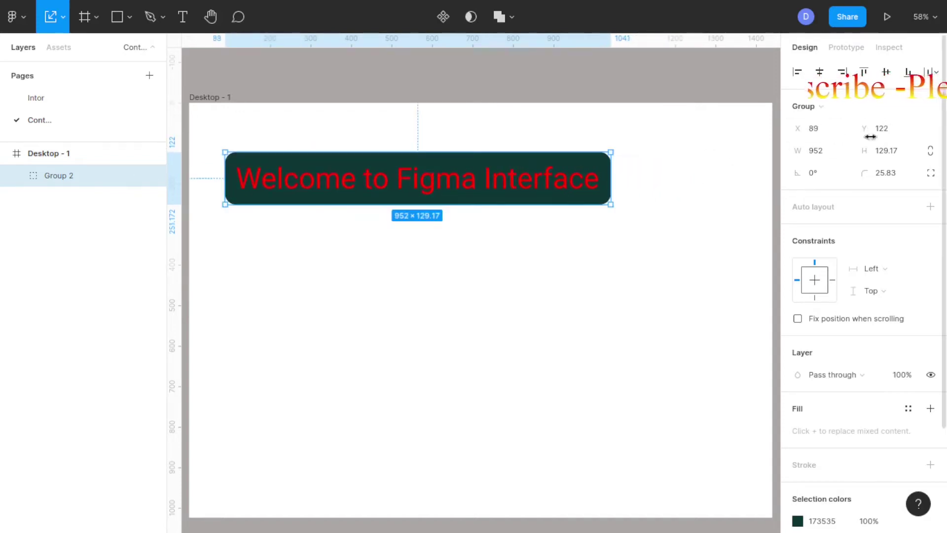
pyautogui.moveTo(463, 180); pyautogui.dragTo(525, 146)
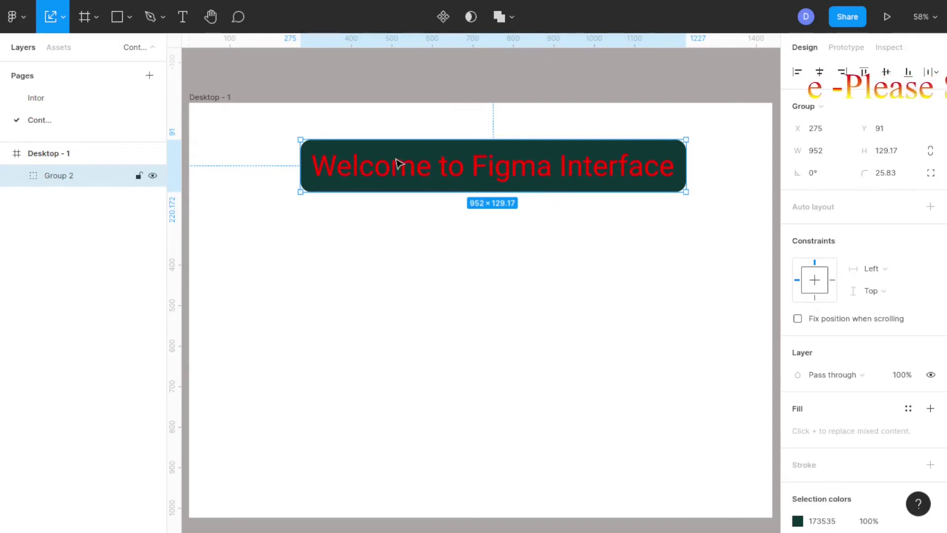
pyautogui.moveTo(363, 189); pyautogui.dragTo(408, 246)
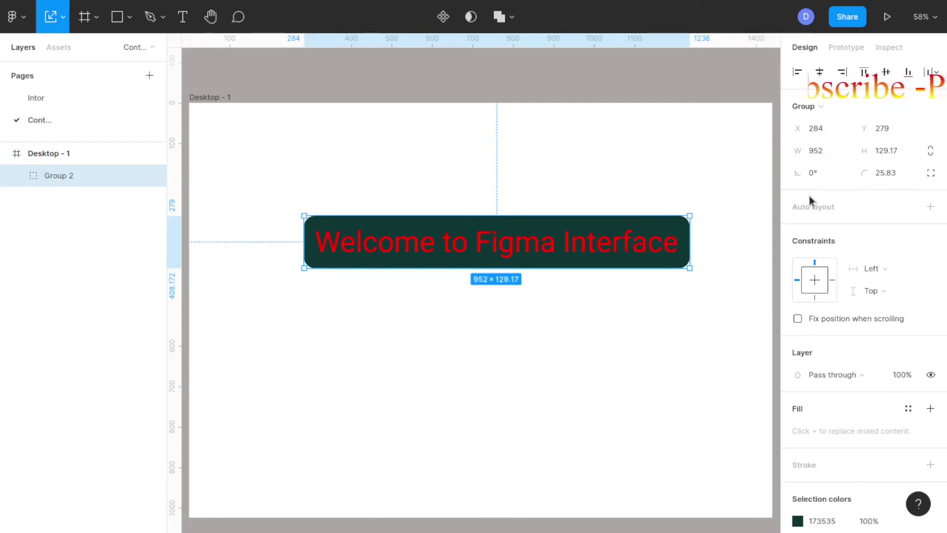
# Set the group's width to 1000 and its height to 200.
pyautogui.click(826, 150)
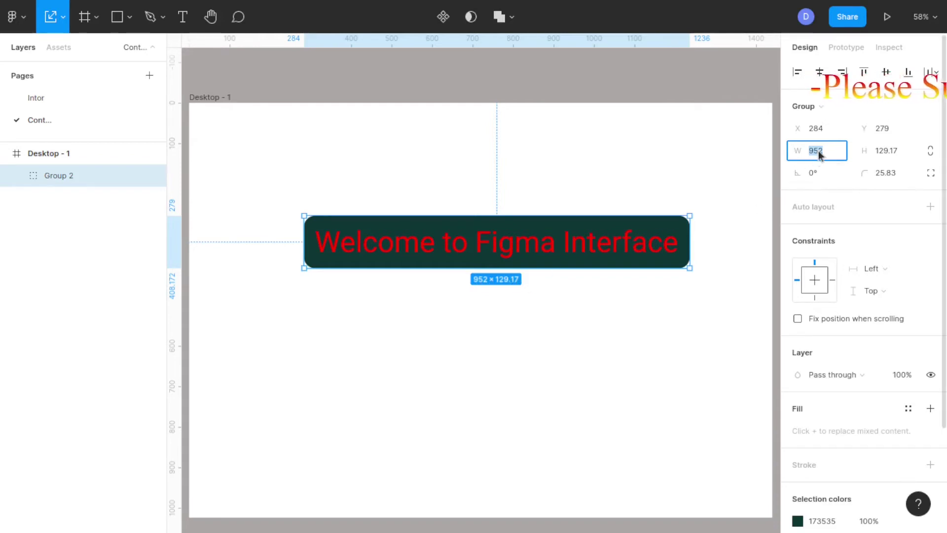
pyautogui.write('1000')
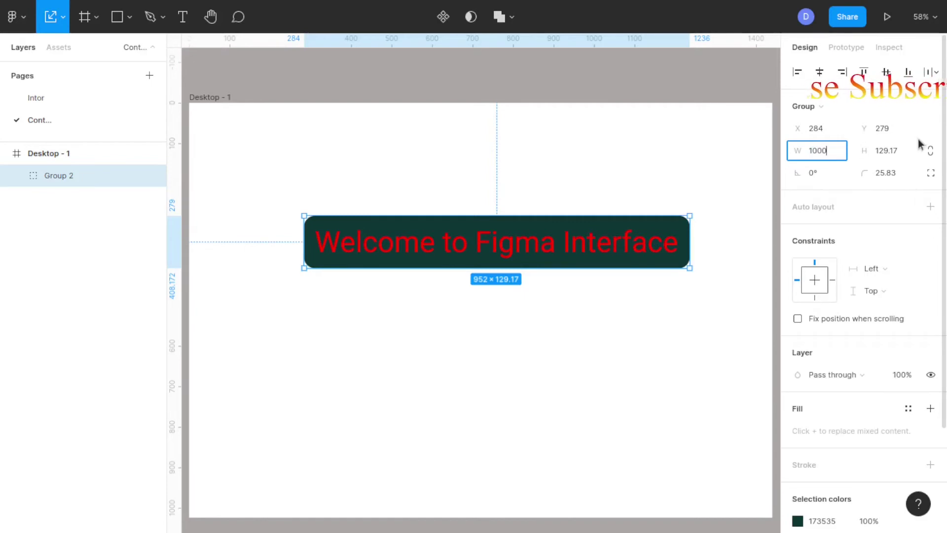
pyautogui.click(889, 152)
pyautogui.write('200')
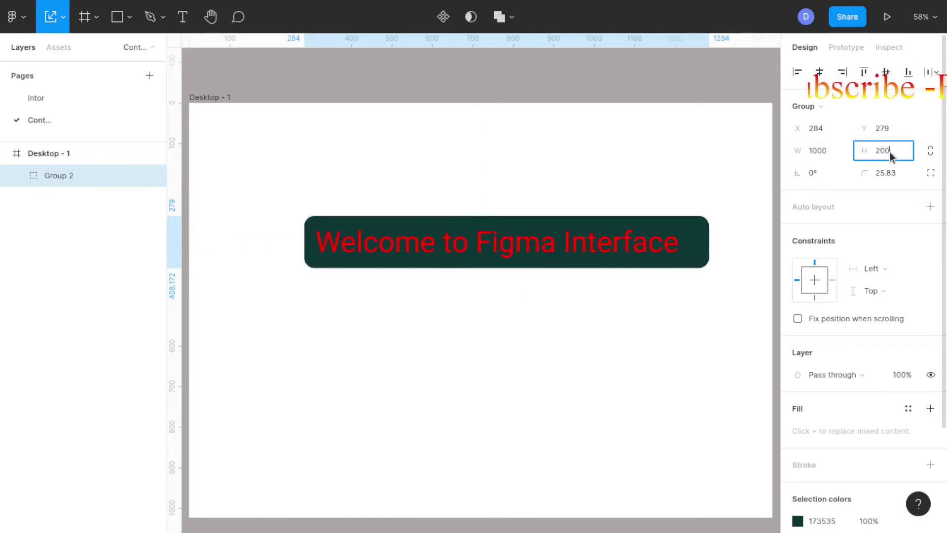
pyautogui.click(667, 325)
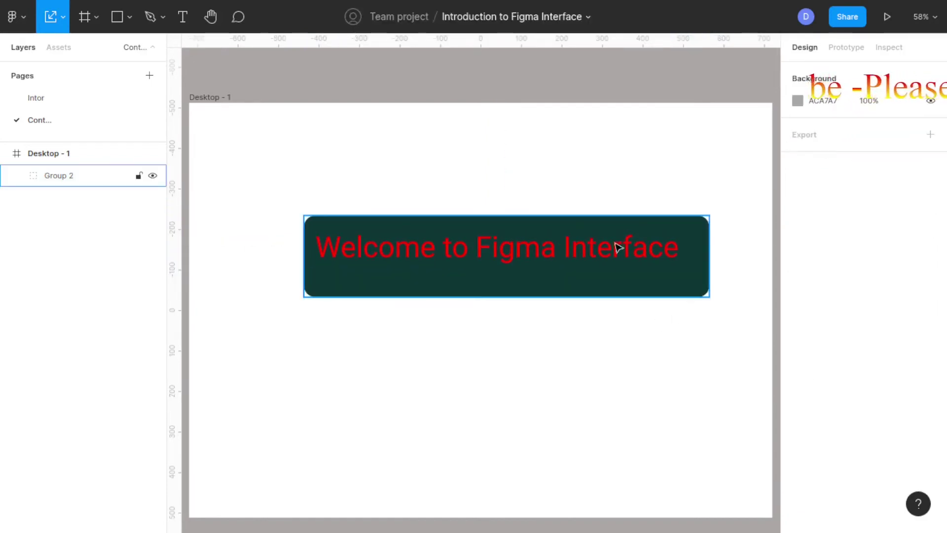
# Rotate the heading group by 90°.
pyautogui.click(571, 258)
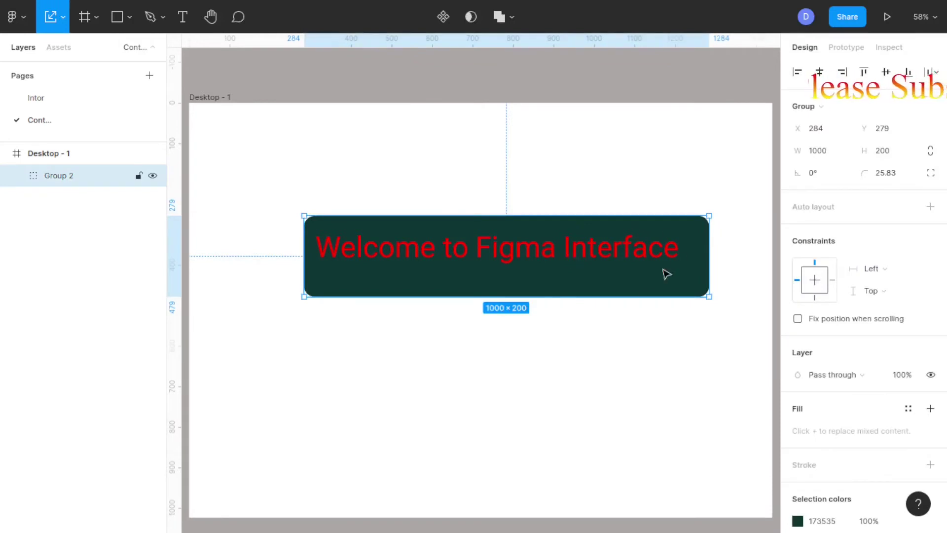
pyautogui.click(826, 172)
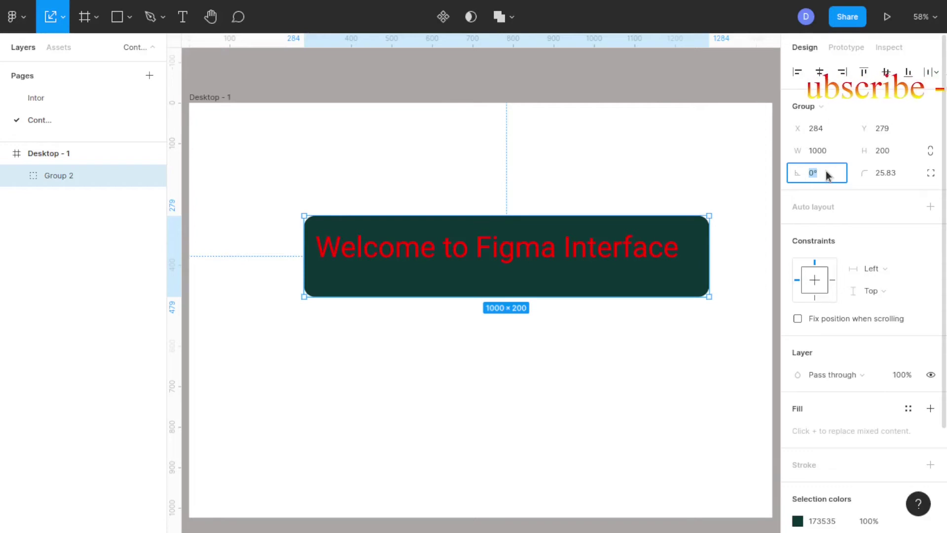
pyautogui.write('90')
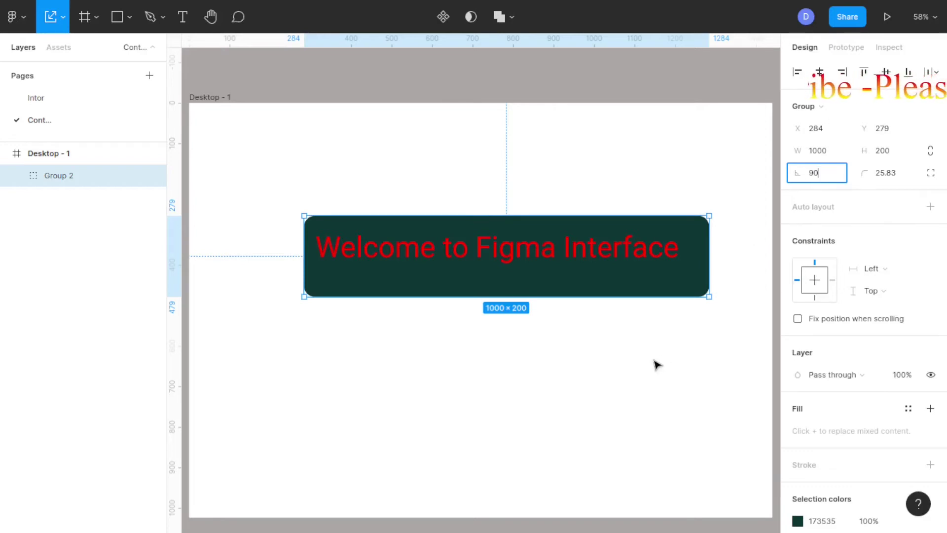
pyautogui.click(585, 371)
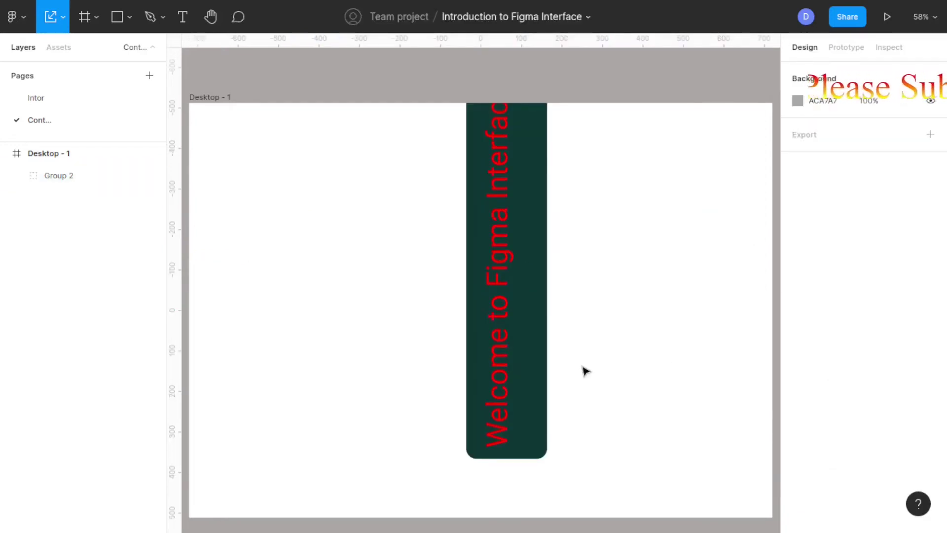
# Set the heading group's rotation to 360° to turn it back to horizontal.
pyautogui.scroll(2, 585, 371)
pyautogui.moveTo(539, 345); pyautogui.dragTo(534, 379)
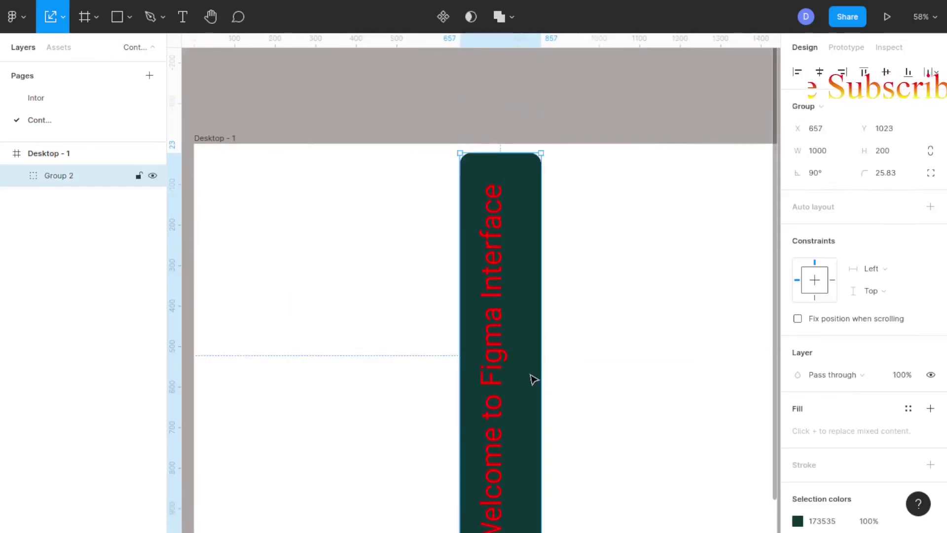
pyautogui.scroll(-3, 534, 380)
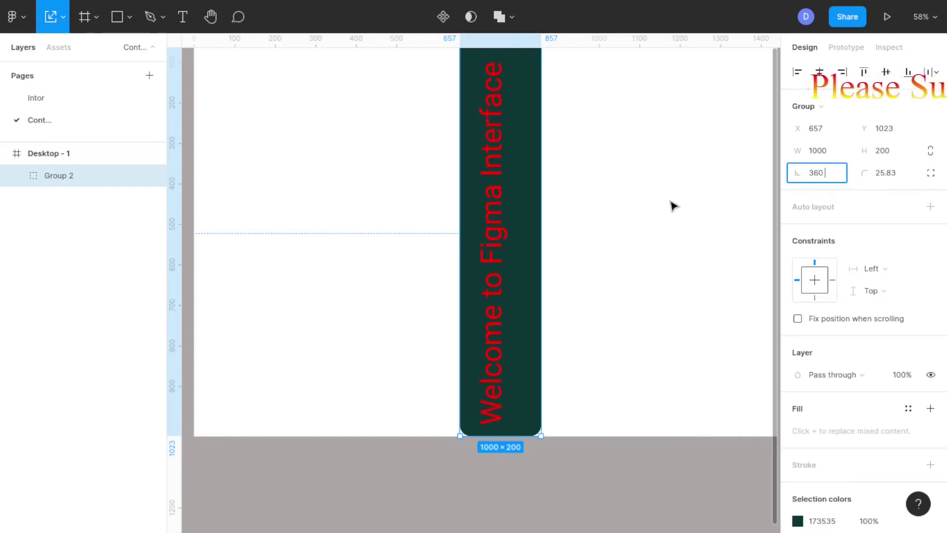
pyautogui.press('Return')
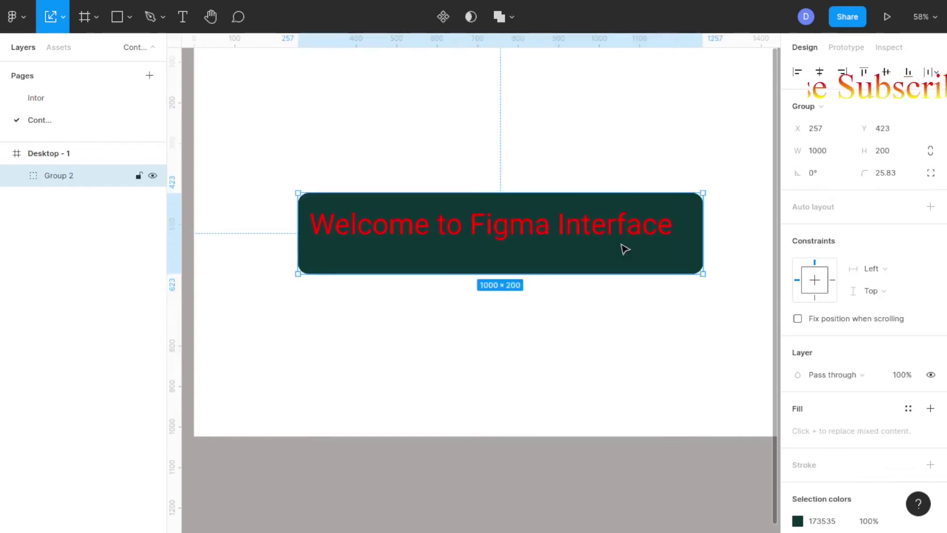
# Try rotating the heading group by 180°, and return its rotation to 0°.
pyautogui.click(821, 178)
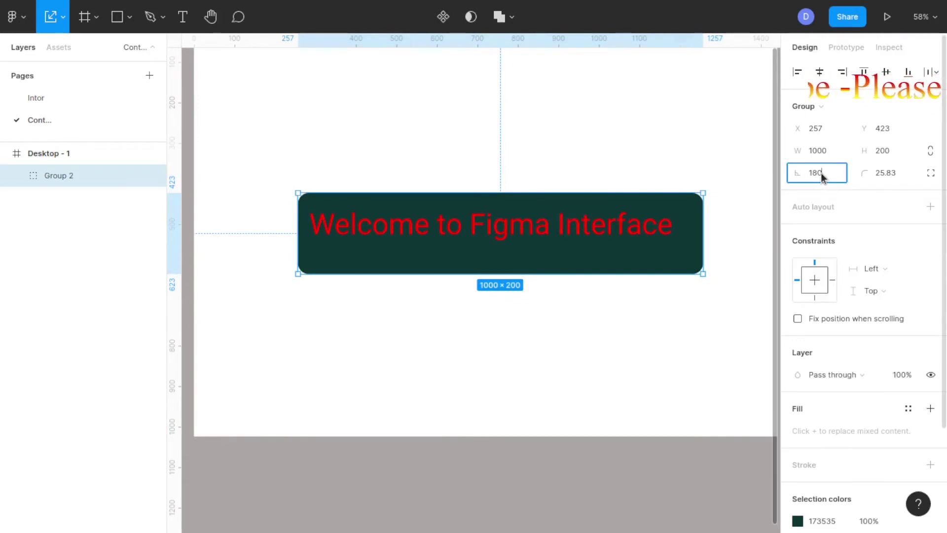
pyautogui.click(695, 161)
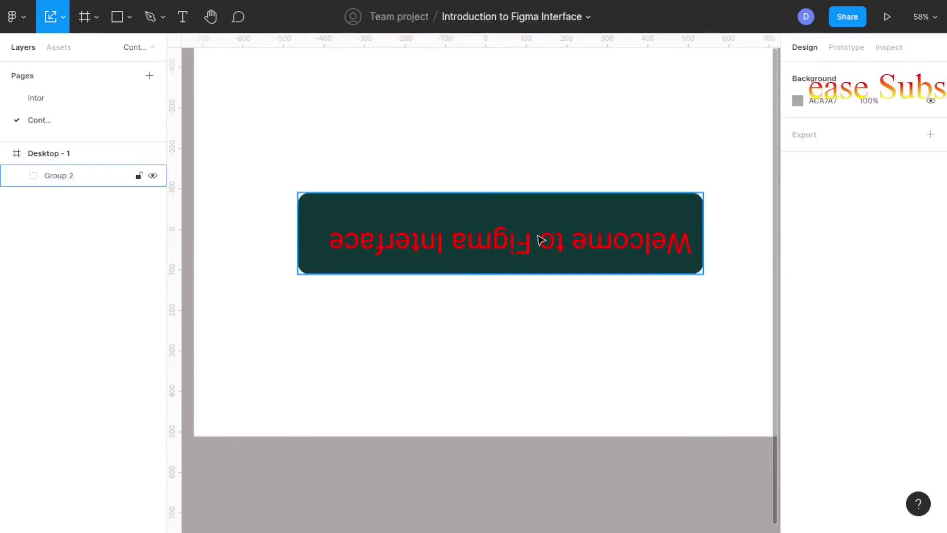
pyautogui.click(572, 247)
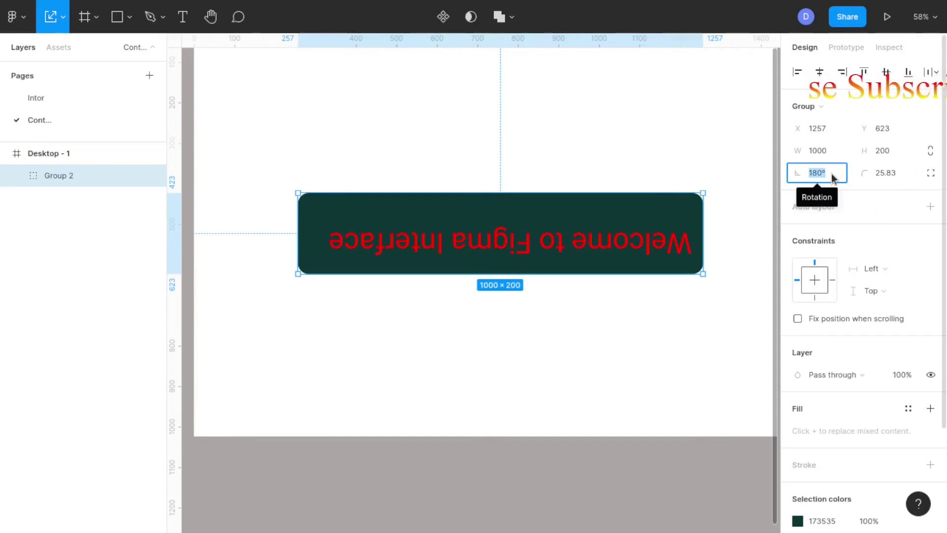
pyautogui.write('0')
pyautogui.click(648, 132)
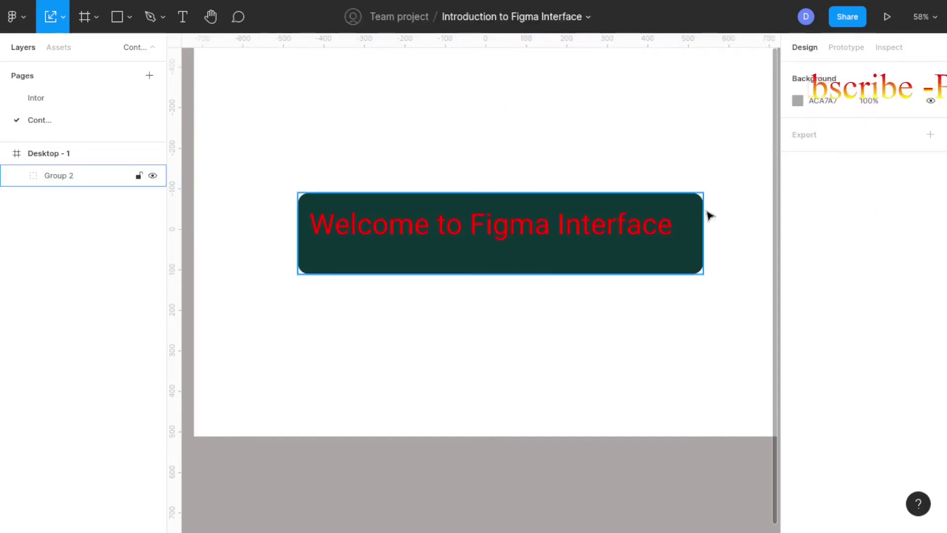
# Set the heading group's corner radius to 50.
pyautogui.click(608, 251)
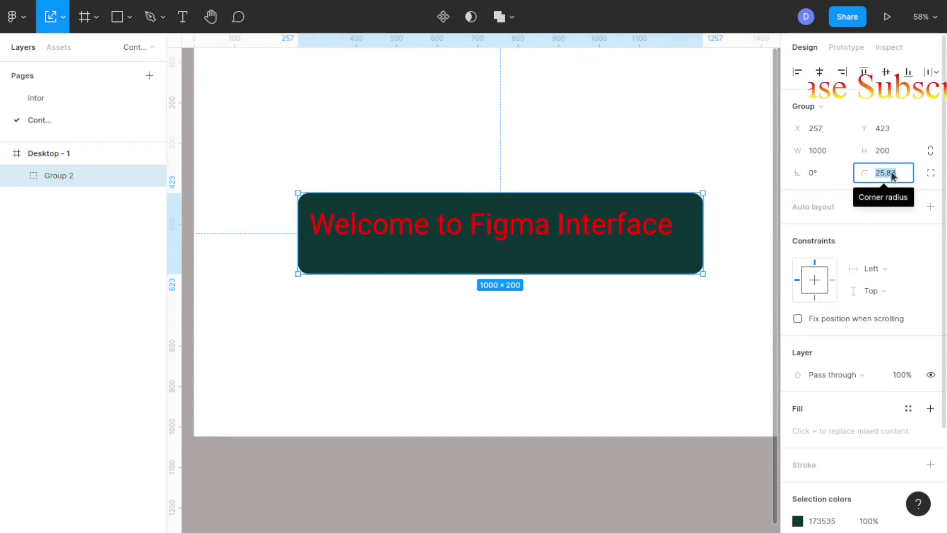
pyautogui.write('50')
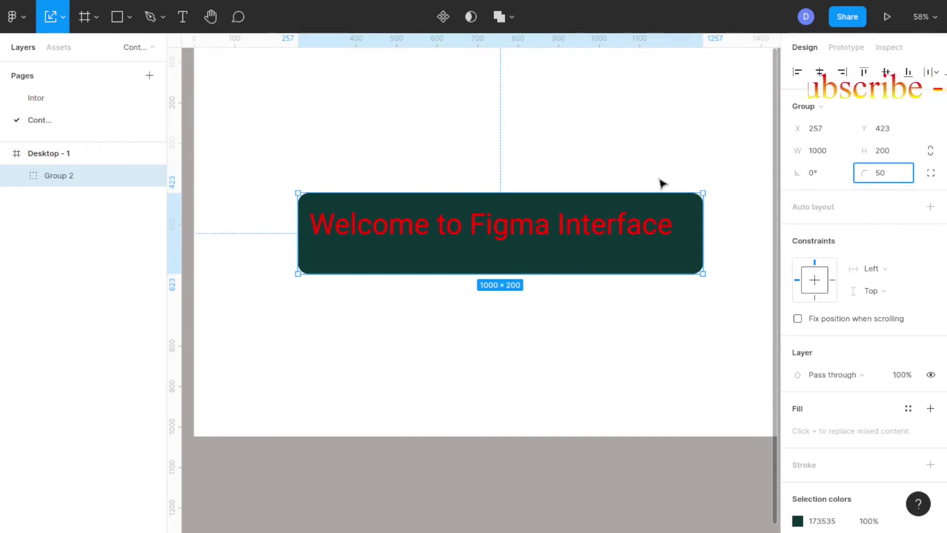
pyautogui.click(662, 183)
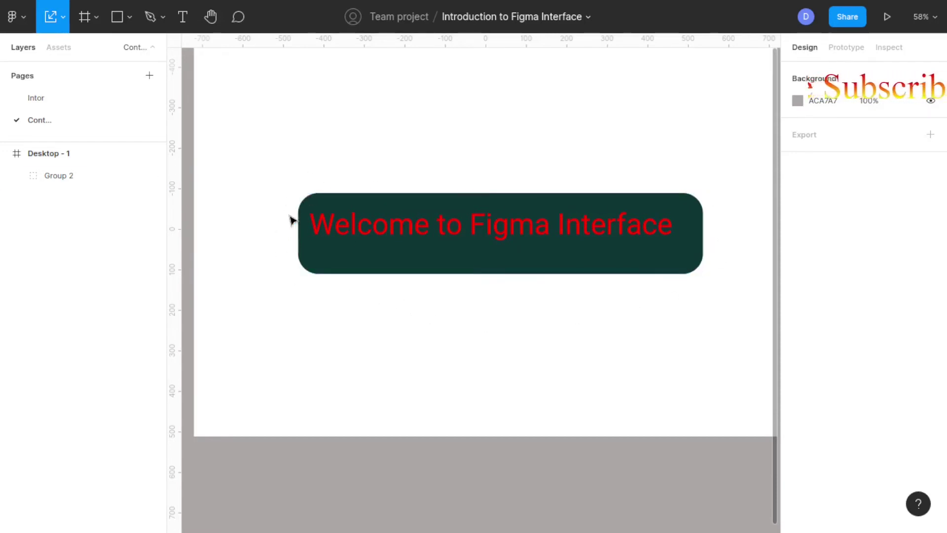
# Add auto layout to the heading group and set its direction to horizontal.
pyautogui.click(592, 235)
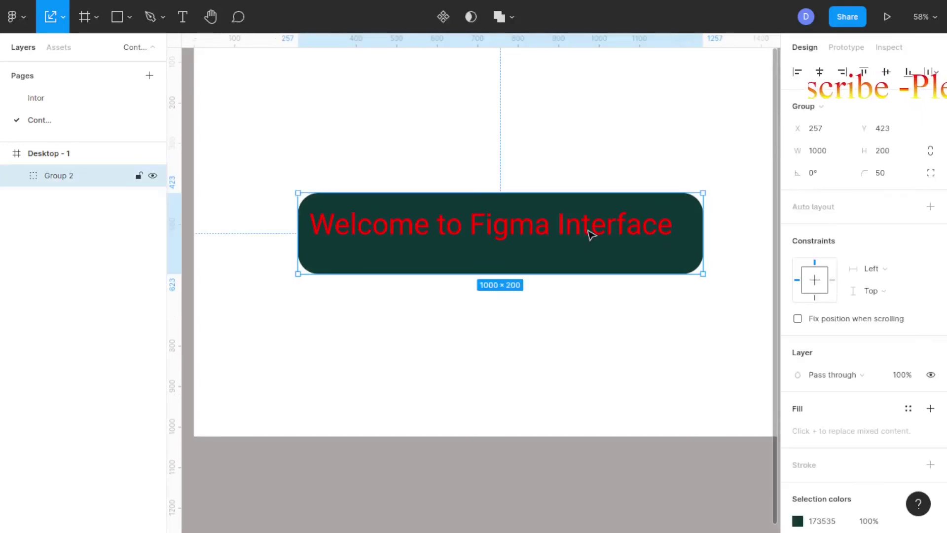
pyautogui.click(930, 207)
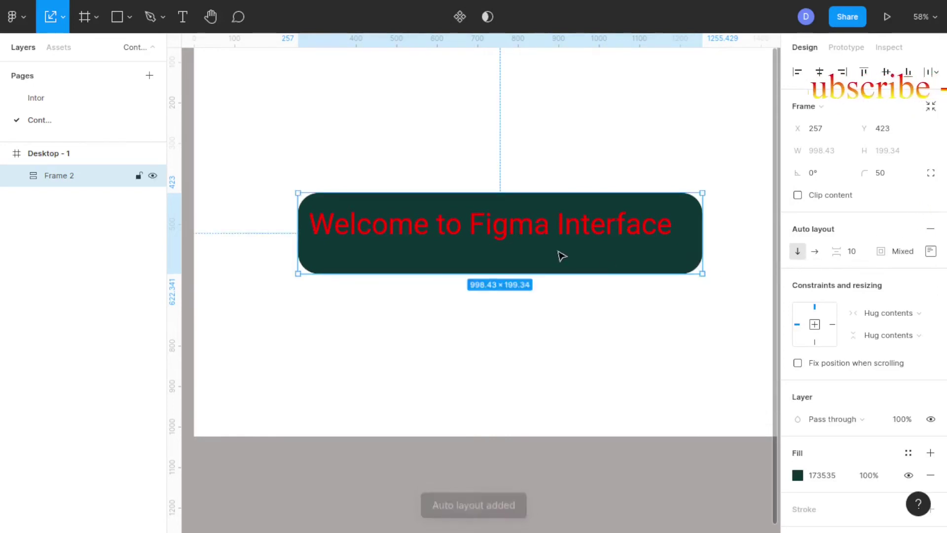
pyautogui.click(815, 252)
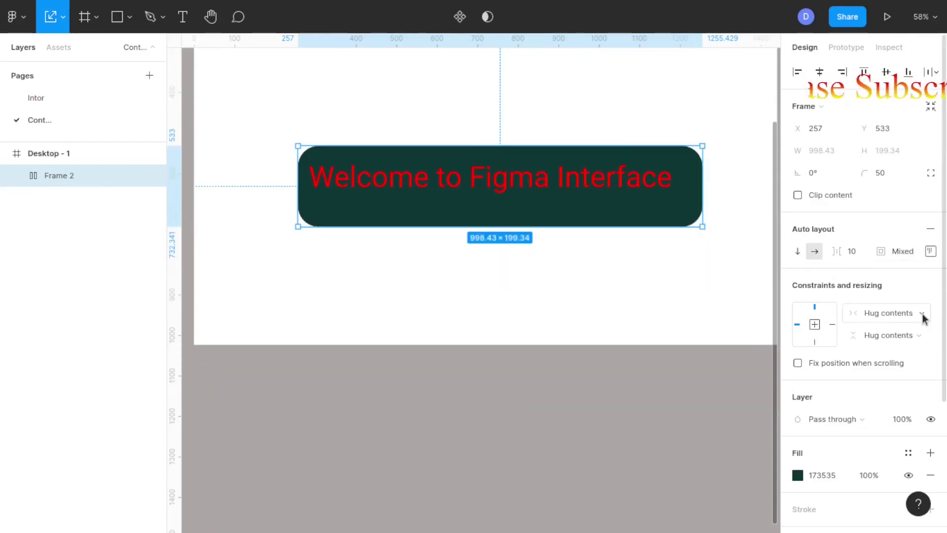
# Try the Right and Center horizontal constraints on the heading frame, and finish with it constrained to Left and Bottom.
pyautogui.click(918, 314)
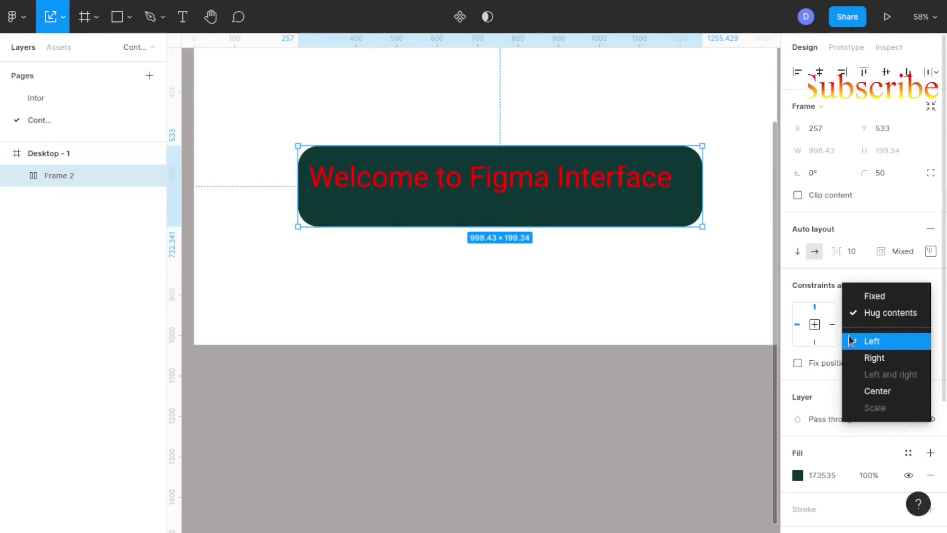
pyautogui.click(804, 282)
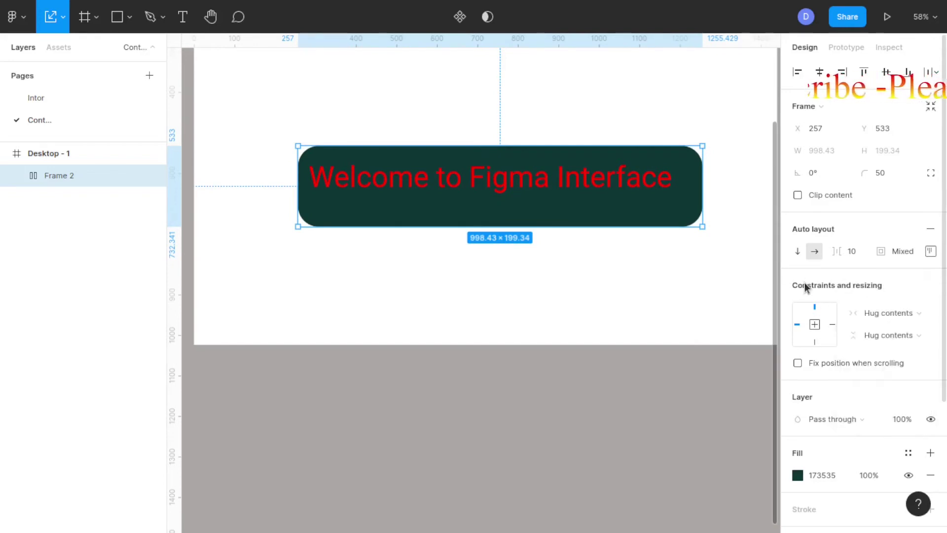
pyautogui.click(920, 316)
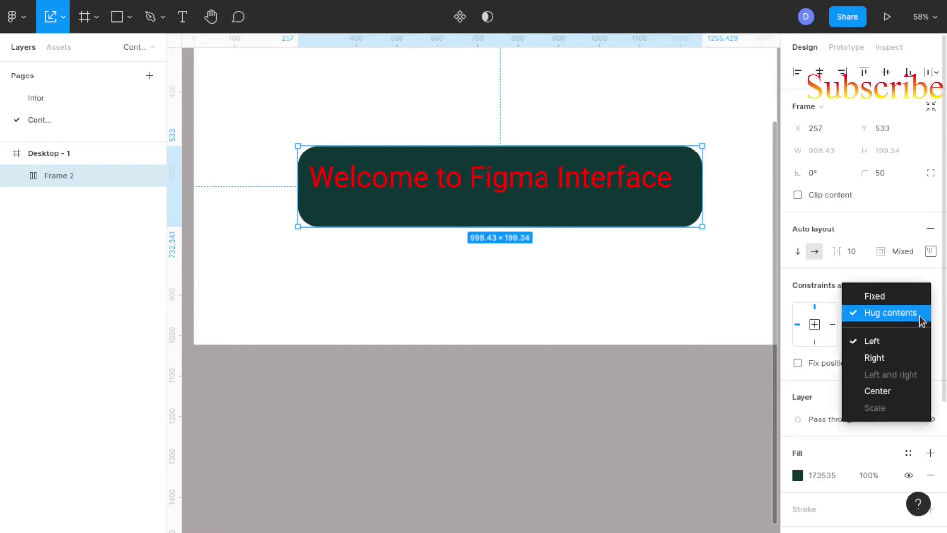
pyautogui.click(874, 358)
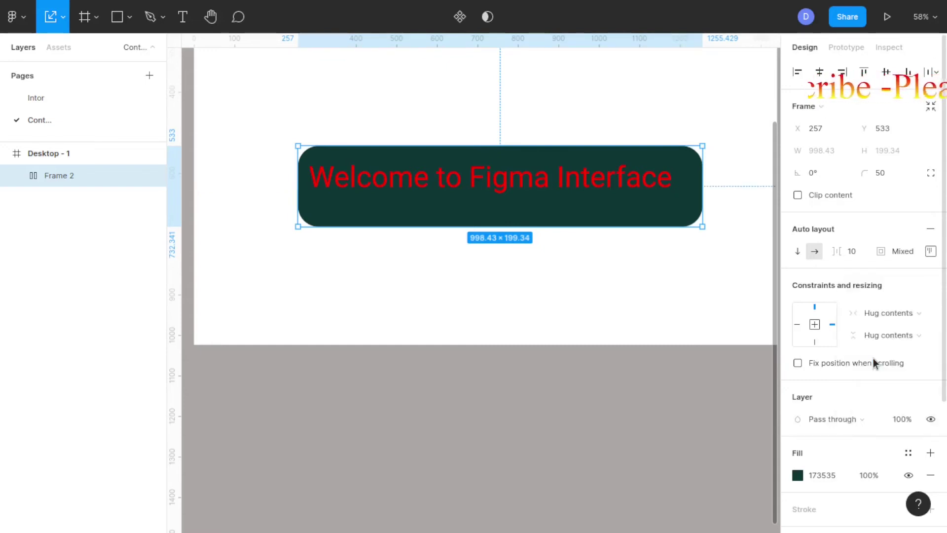
pyautogui.click(814, 326)
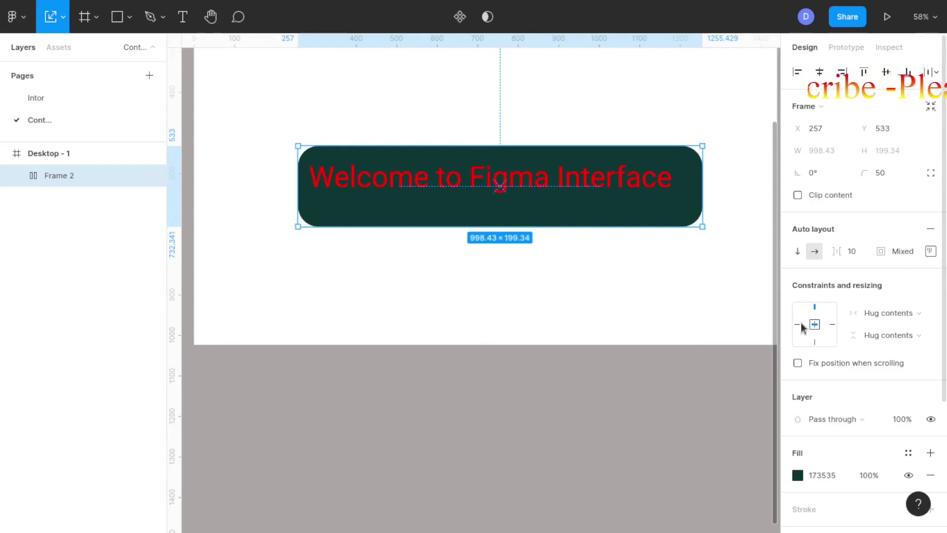
pyautogui.click(832, 325)
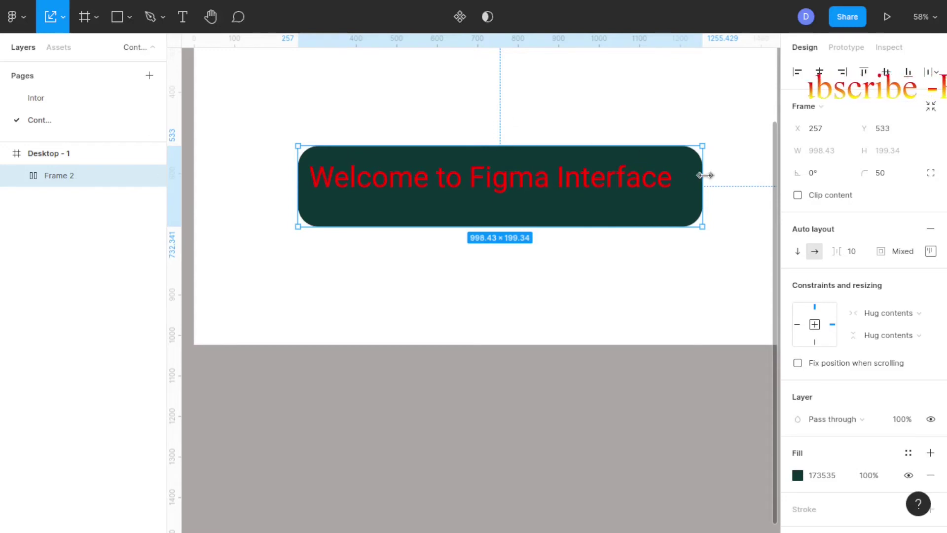
pyautogui.click(814, 342)
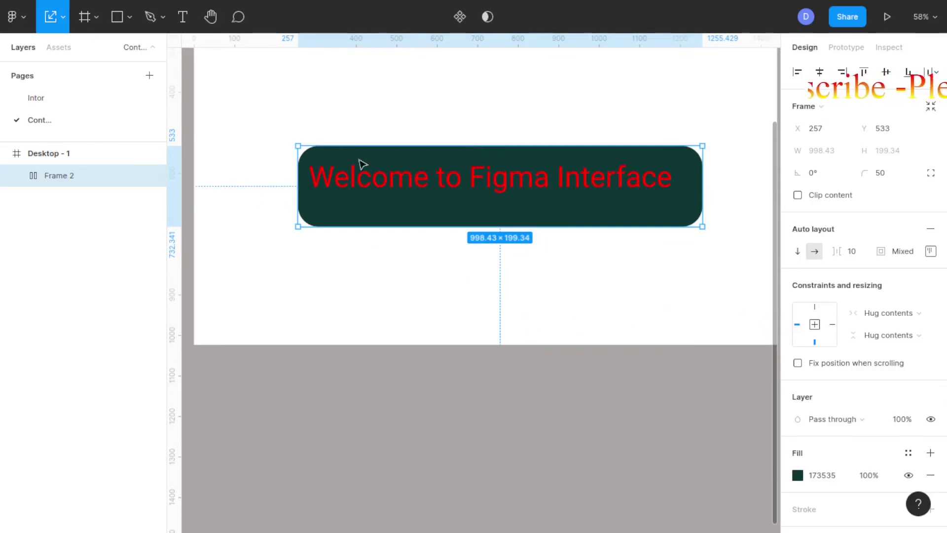
# Add a linear gradient fill above the heading frame's solid fill, toggle its visibility, and leave it hidden.
pyautogui.scroll(-3, 860, 351)
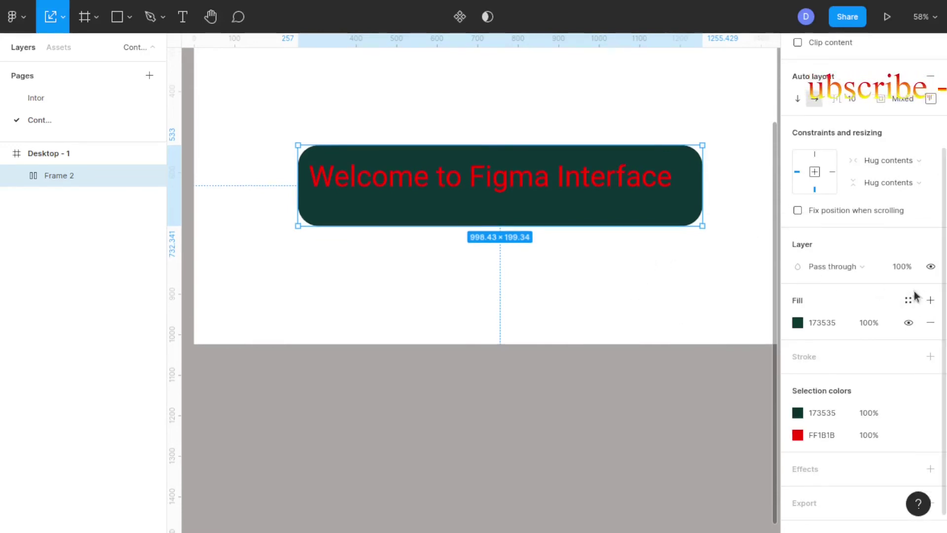
pyautogui.click(930, 301)
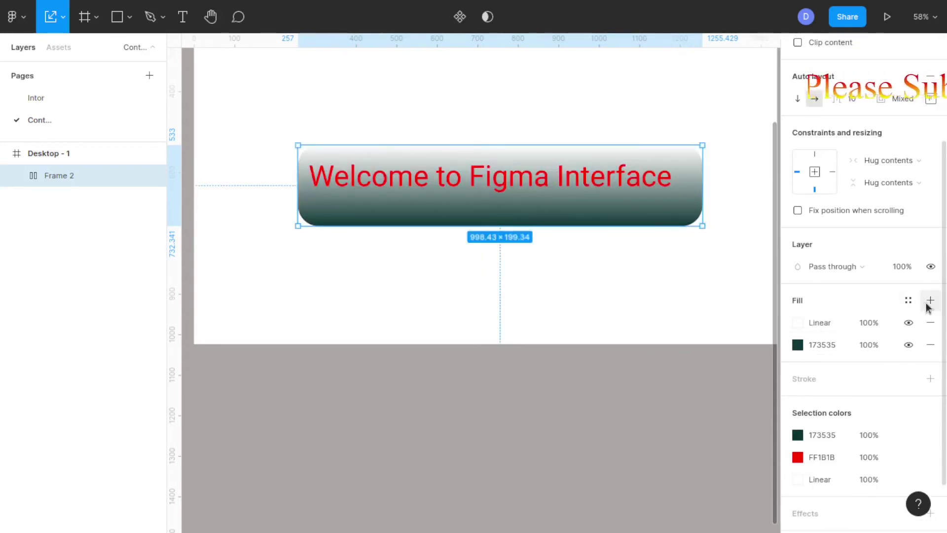
pyautogui.click(797, 320)
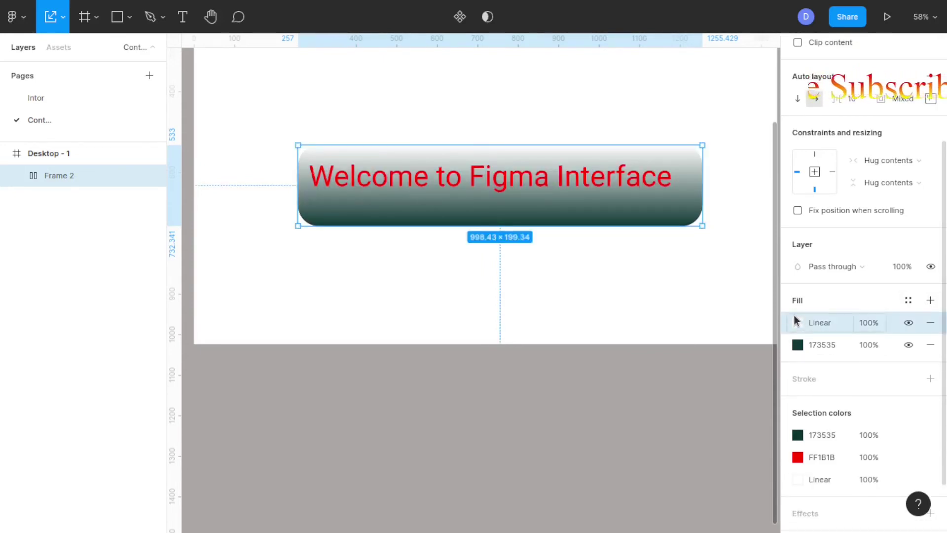
pyautogui.click(910, 322)
pyautogui.click(911, 322)
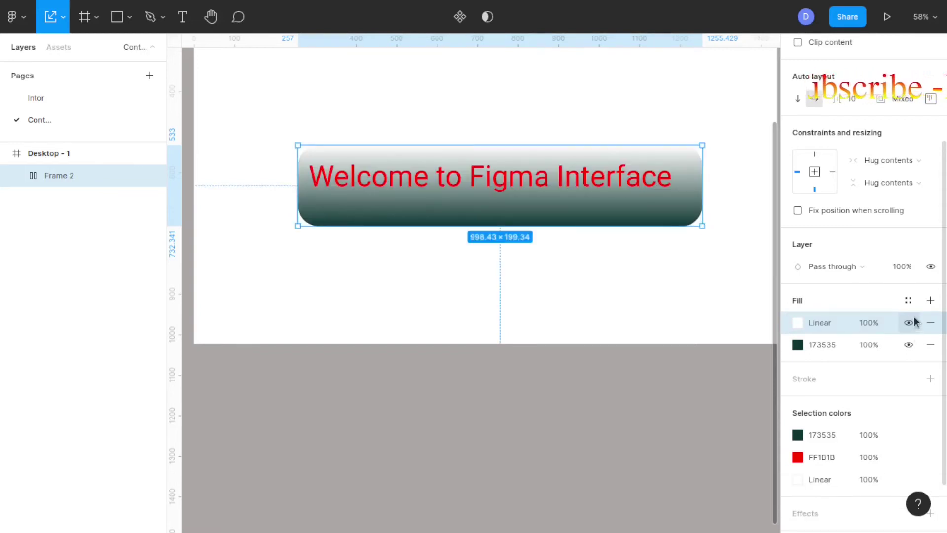
pyautogui.click(910, 323)
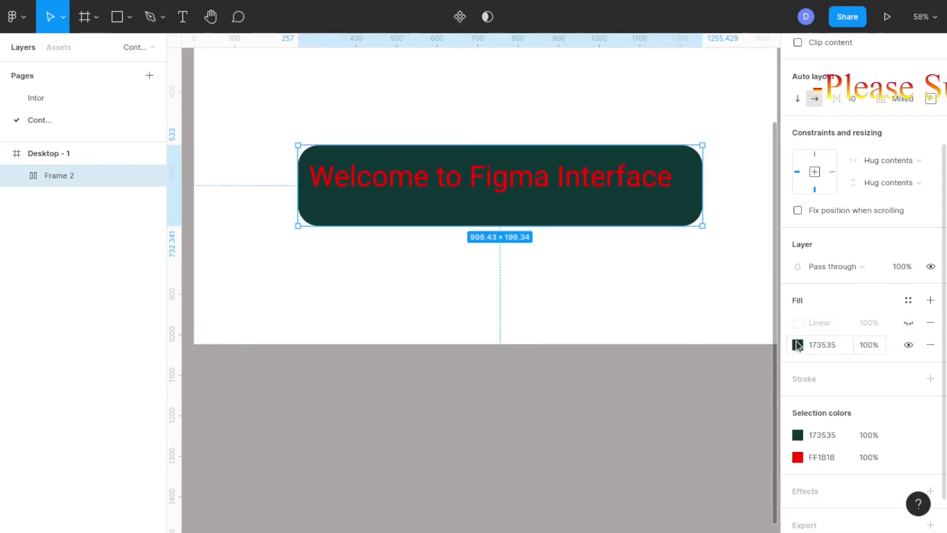
pyautogui.click(908, 323)
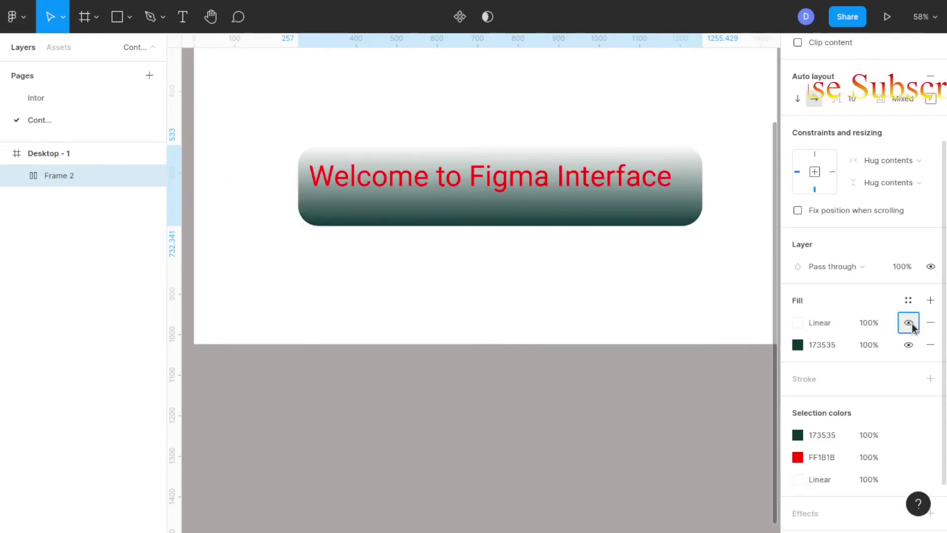
pyautogui.click(910, 323)
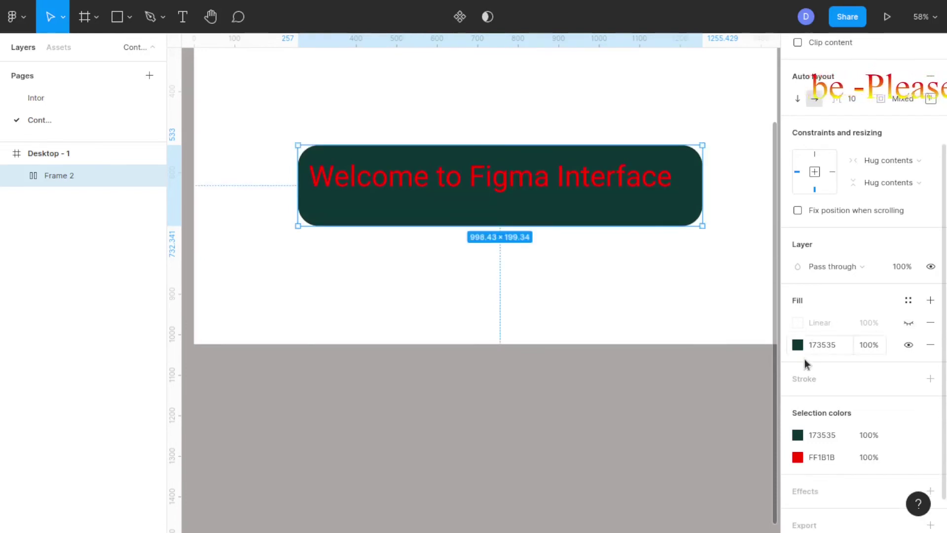
# Change the heading frame's solid 173535 fill to a linear gradient, moving the colour picker clear of the heading.
pyautogui.click(799, 345)
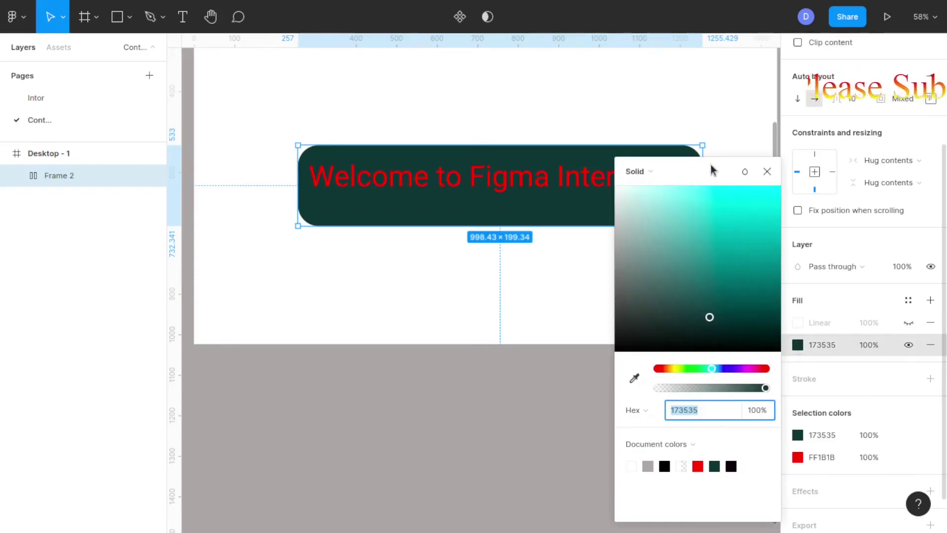
pyautogui.moveTo(711, 171); pyautogui.dragTo(832, 87)
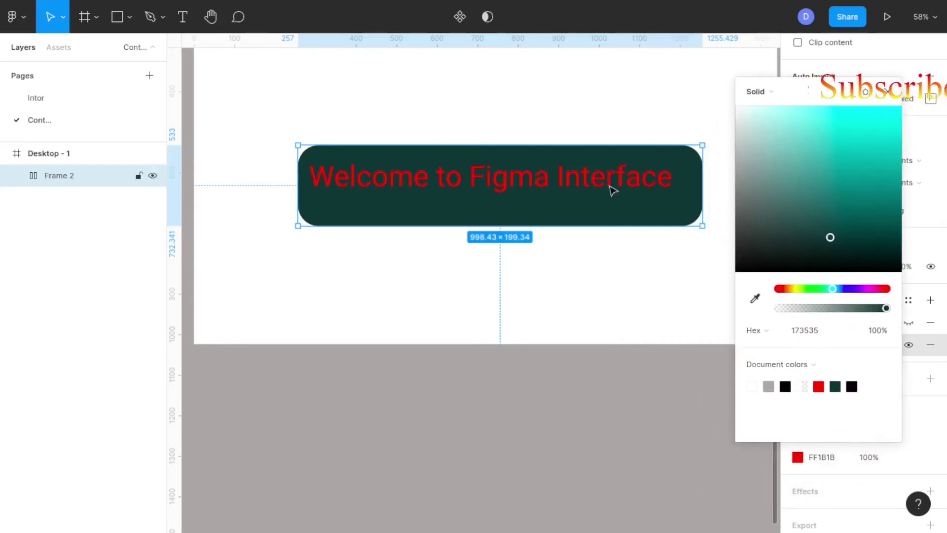
pyautogui.click(799, 91)
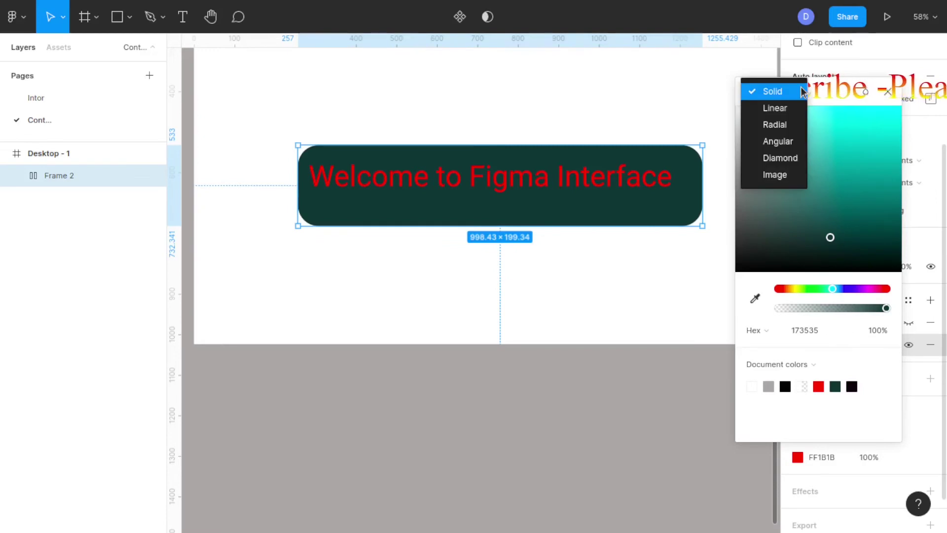
pyautogui.click(774, 108)
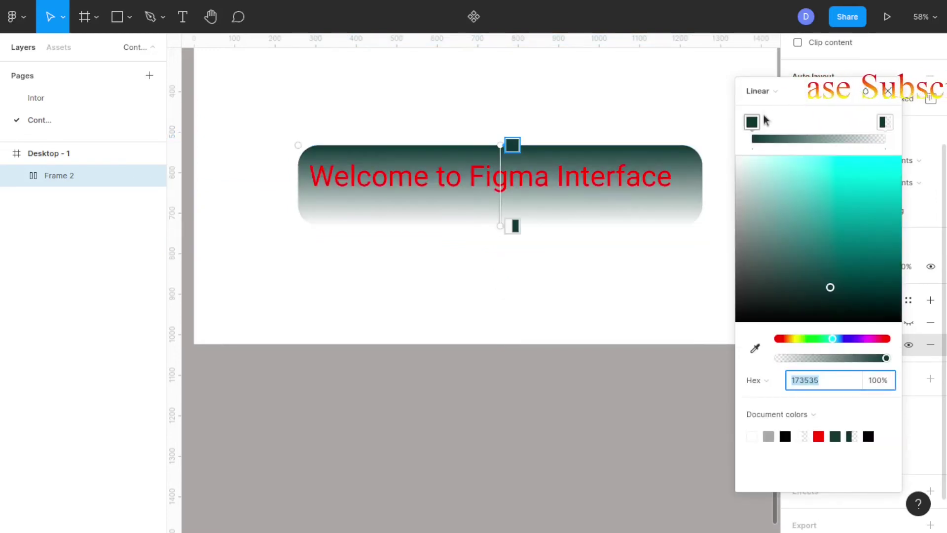
# Try green, grey-purple and violet for the gradient's first colour stop, and settle on dark blue 151B9E.
pyautogui.click(803, 337)
pyautogui.click(879, 240)
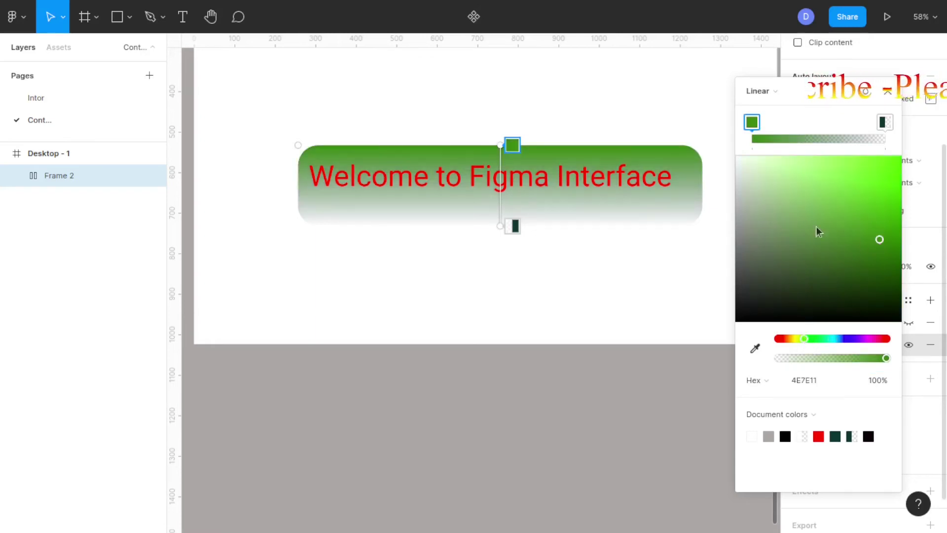
pyautogui.click(781, 256)
pyautogui.click(849, 339)
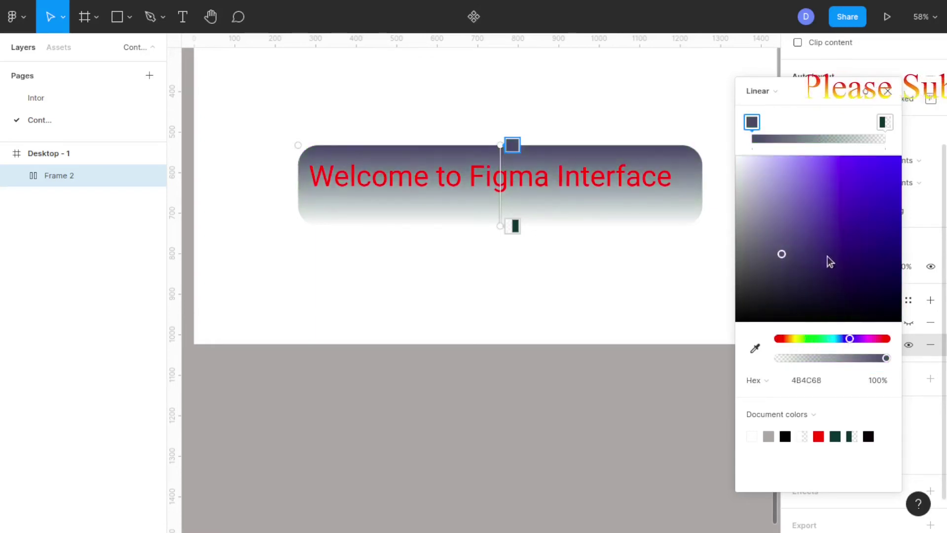
pyautogui.click(856, 209)
pyautogui.click(835, 185)
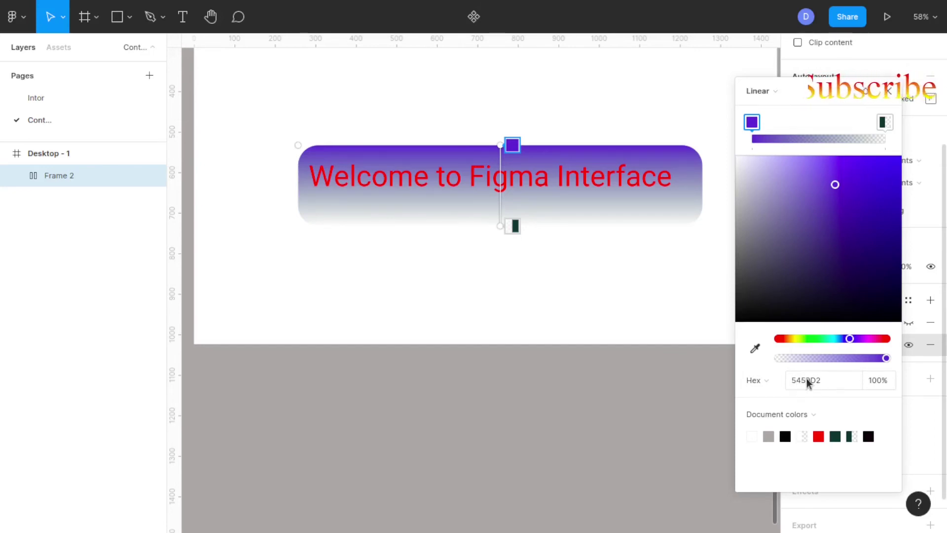
pyautogui.click(879, 219)
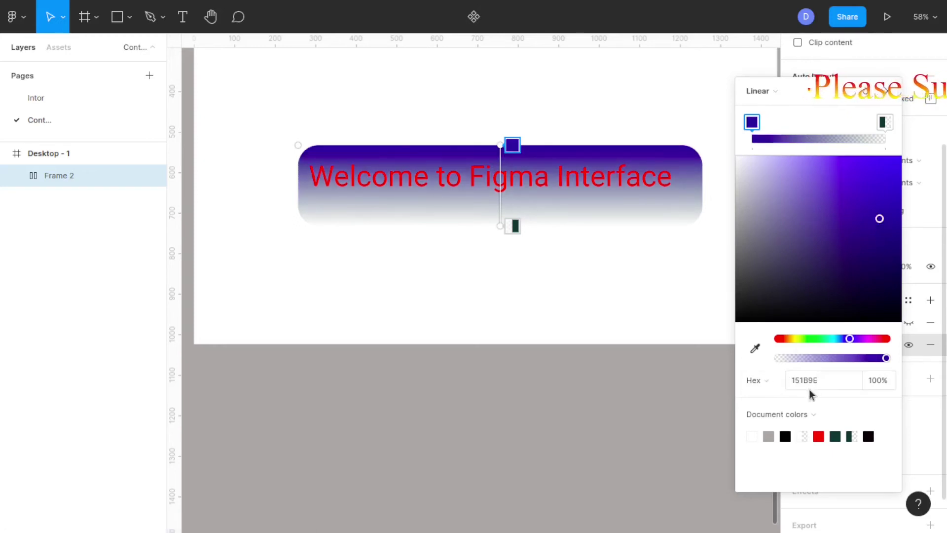
# Try brighter shades for the gradient's first colour stop and settle on blue-violet 444AEB.
pyautogui.click(854, 187)
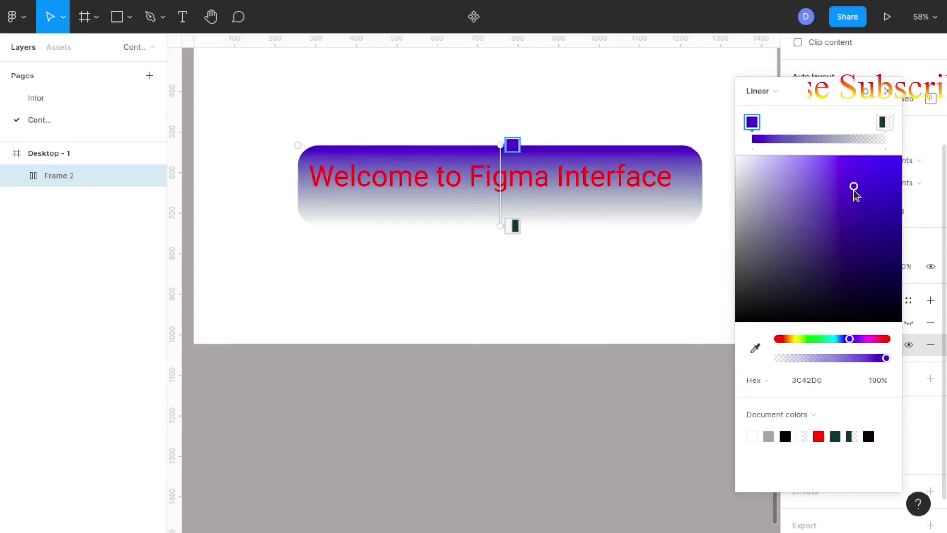
pyautogui.click(887, 170)
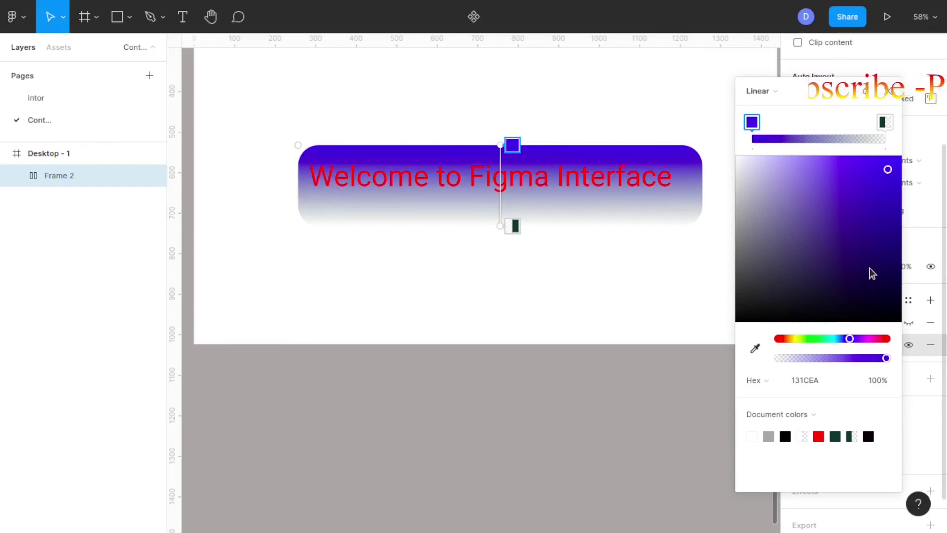
pyautogui.click(853, 169)
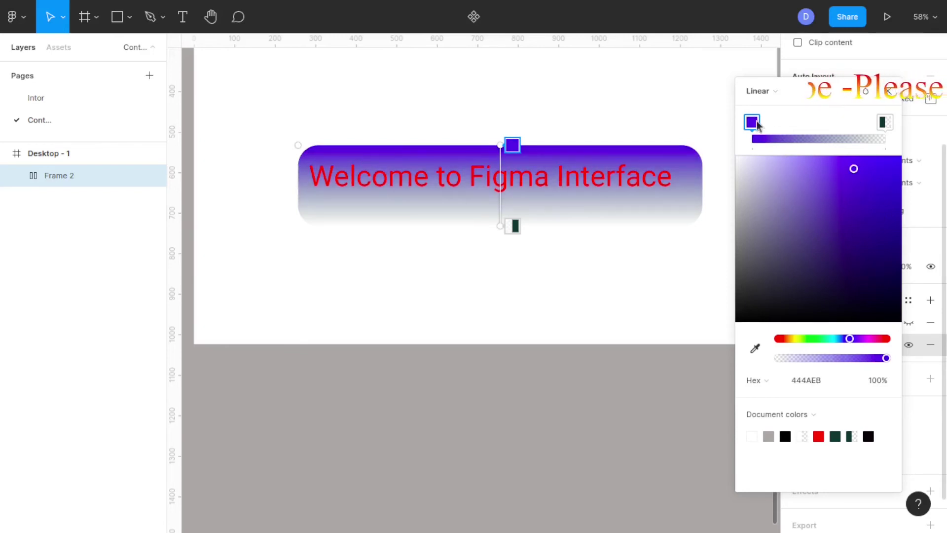
# Move the gradient's first colour stop slightly past the middle and lower its opacity to 38%.
pyautogui.moveTo(757, 125); pyautogui.dragTo(827, 125)
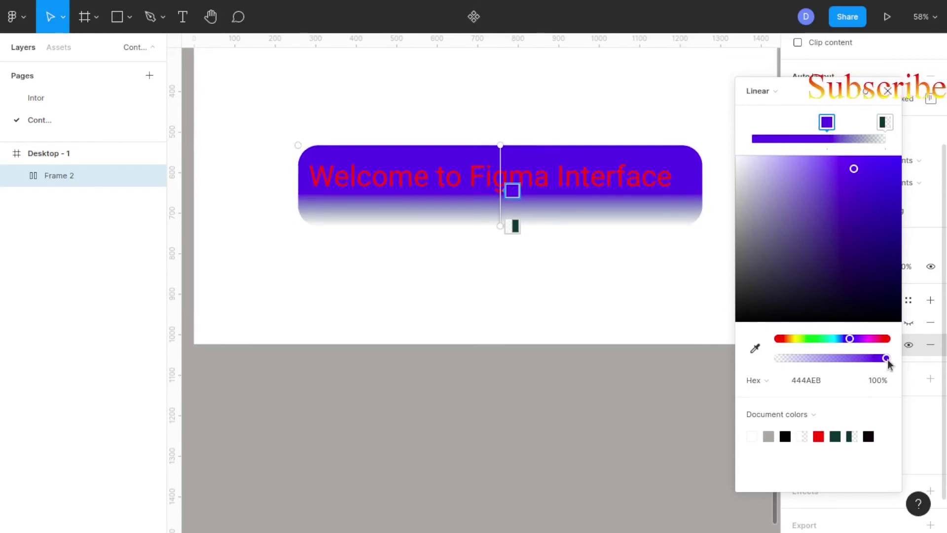
pyautogui.moveTo(887, 363); pyautogui.dragTo(762, 364)
pyautogui.moveTo(815, 352)
pyautogui.mouseDown()
pyautogui.moveTo(822, 357)
pyautogui.moveTo(812, 335)
pyautogui.mouseUp()
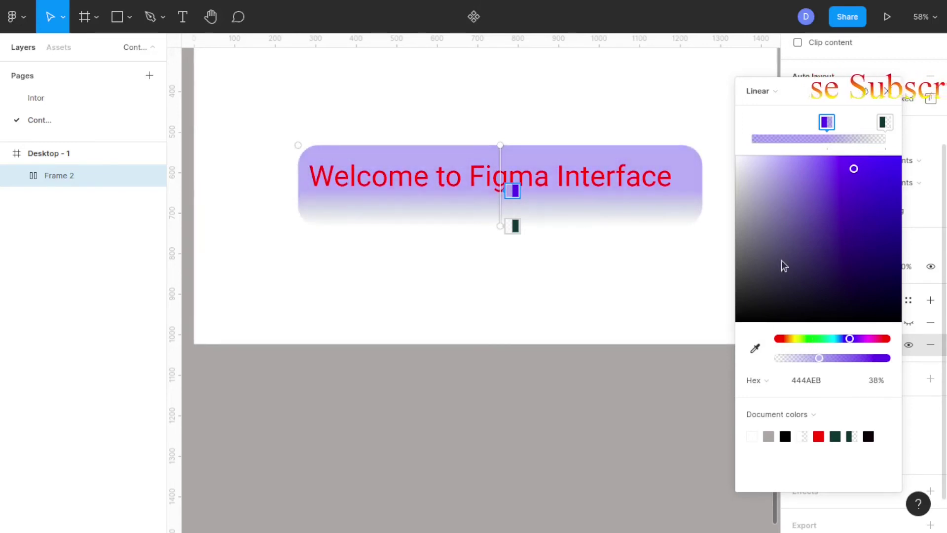
# Try the Radial and Angular gradient types on the heading frame's fill, shifting the first stop near the start of the Angular gradient.
pyautogui.click(800, 93)
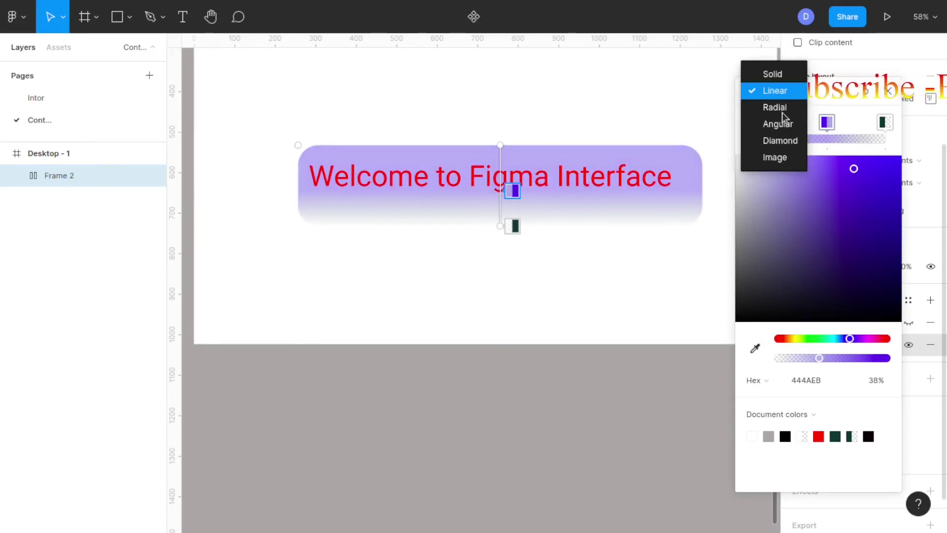
pyautogui.click(774, 107)
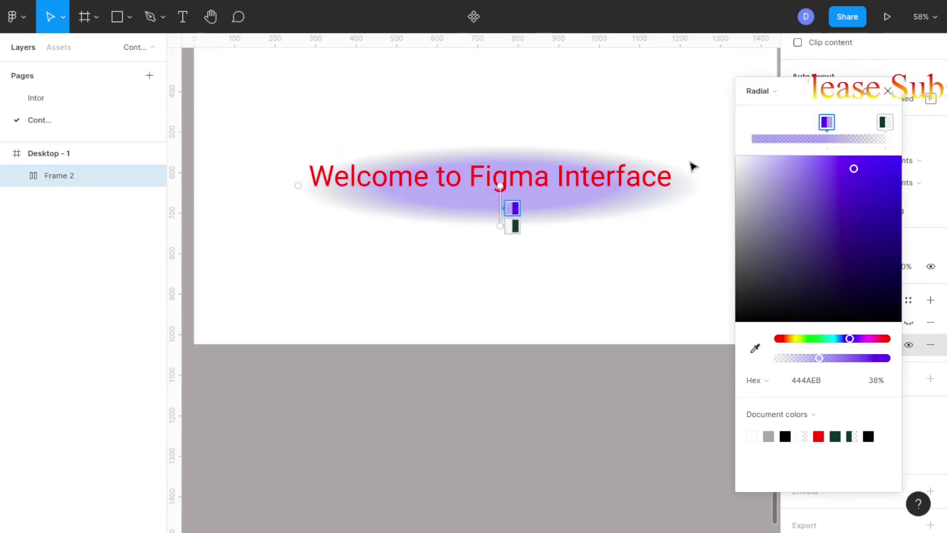
pyautogui.click(802, 93)
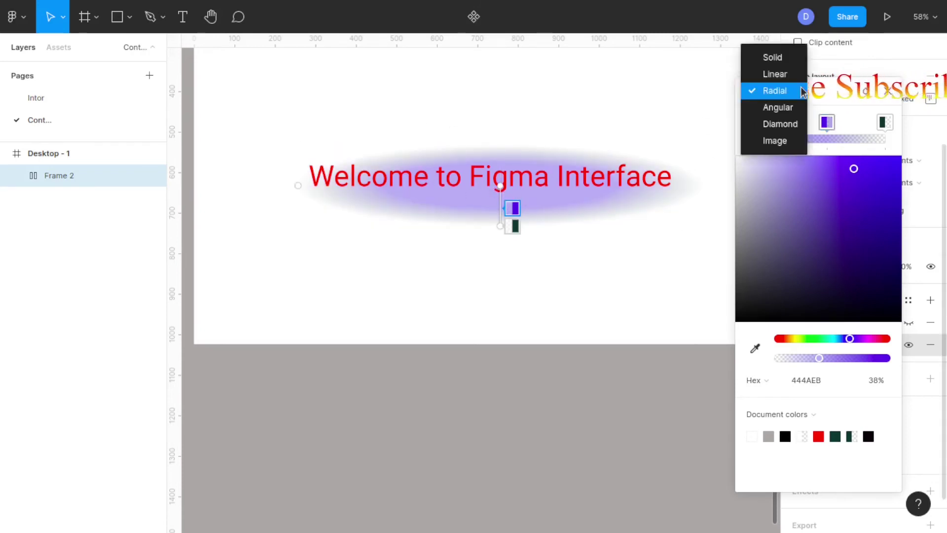
pyautogui.click(772, 109)
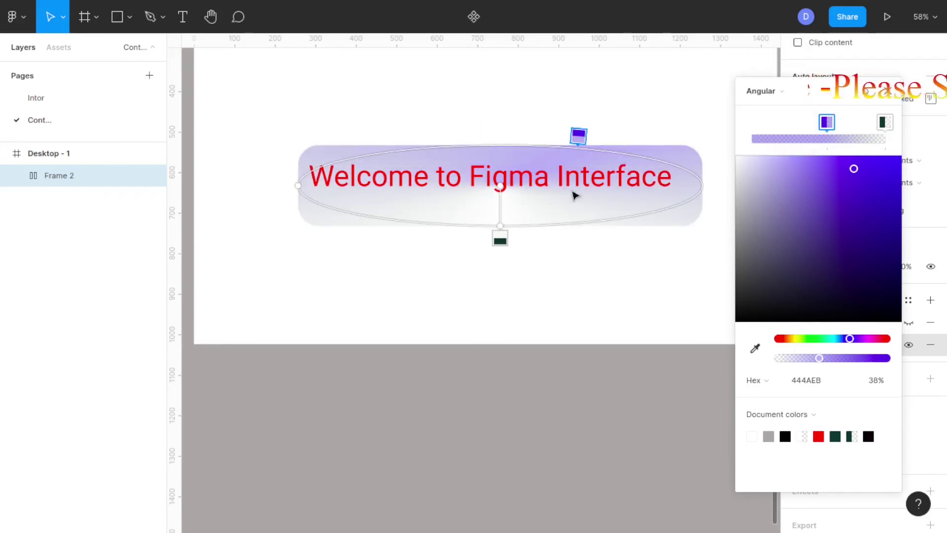
pyautogui.moveTo(829, 126); pyautogui.dragTo(717, 150)
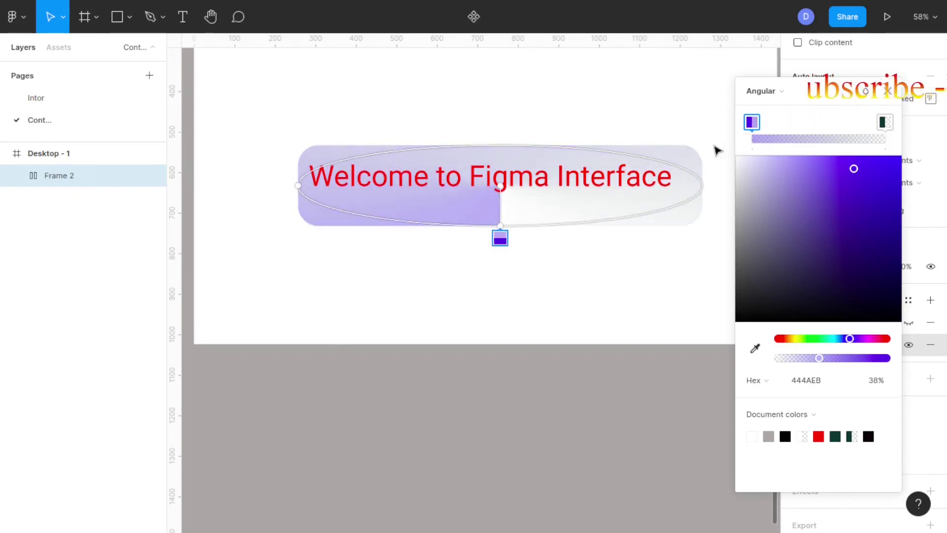
pyautogui.moveTo(751, 121); pyautogui.dragTo(760, 196)
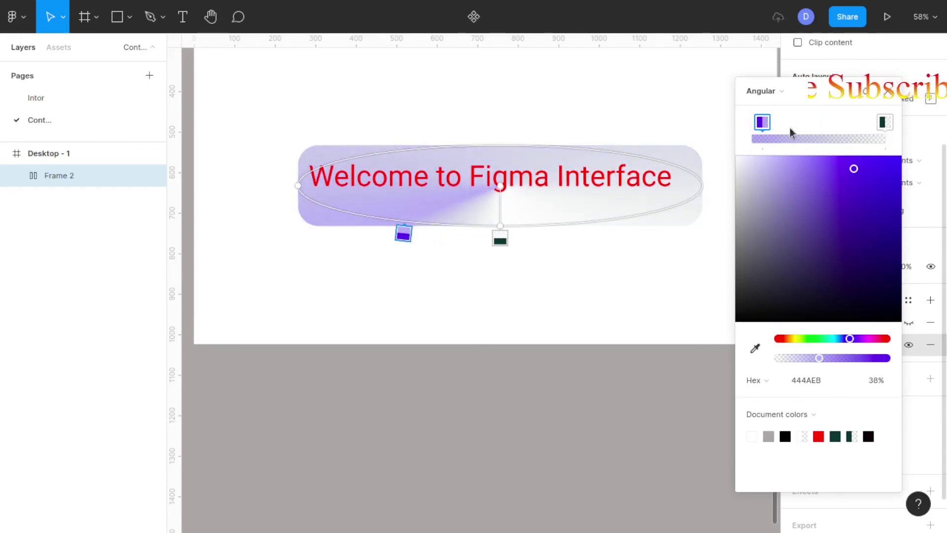
# Change the heading frame's fill to a Diamond gradient and move its first colour stop close to the end stop.
pyautogui.click(786, 92)
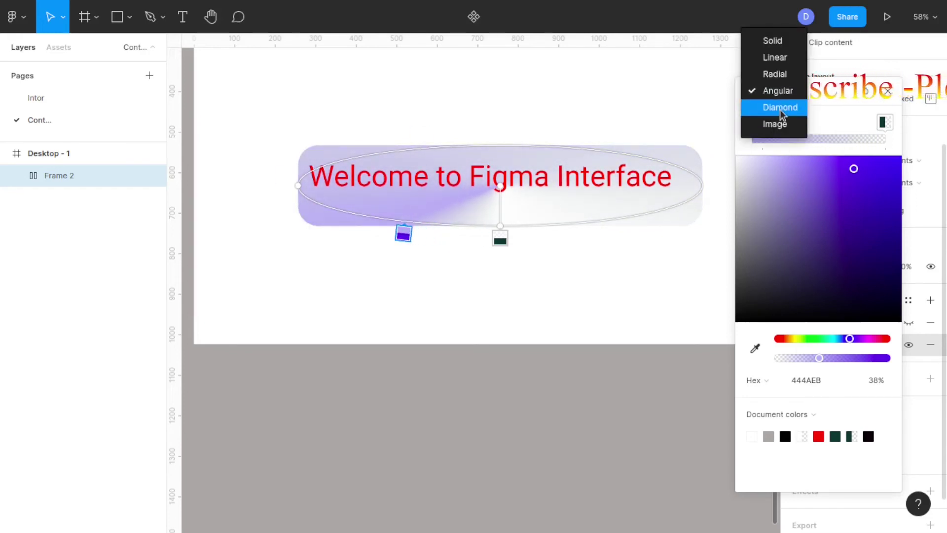
pyautogui.click(779, 108)
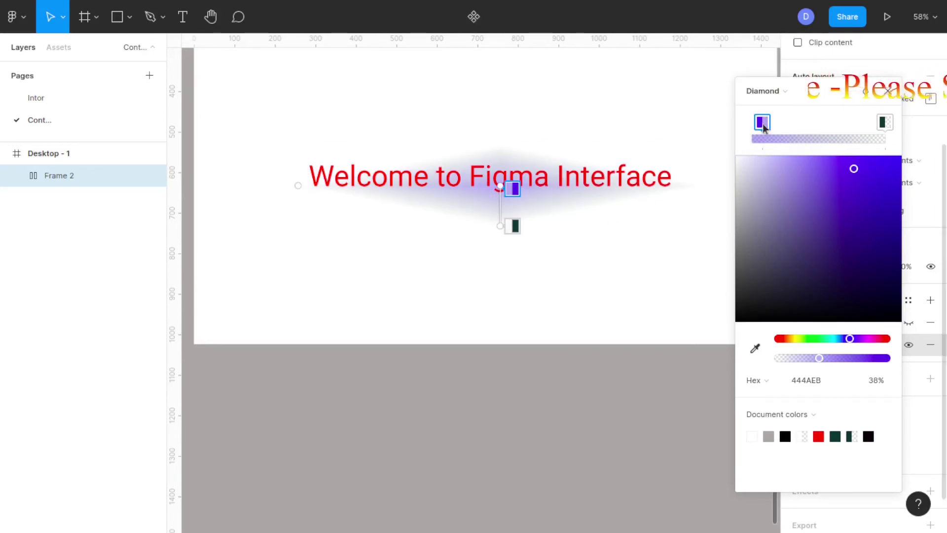
pyautogui.moveTo(762, 122); pyautogui.dragTo(862, 120)
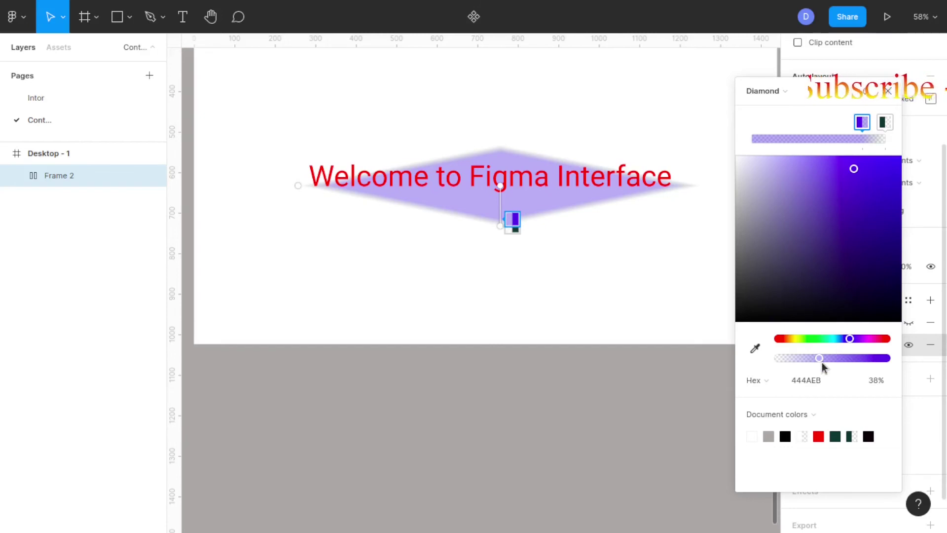
# Raise the first gradient stop's opacity to 99% and recolour it to magenta A84E8F.
pyautogui.moveTo(820, 359); pyautogui.dragTo(885, 353)
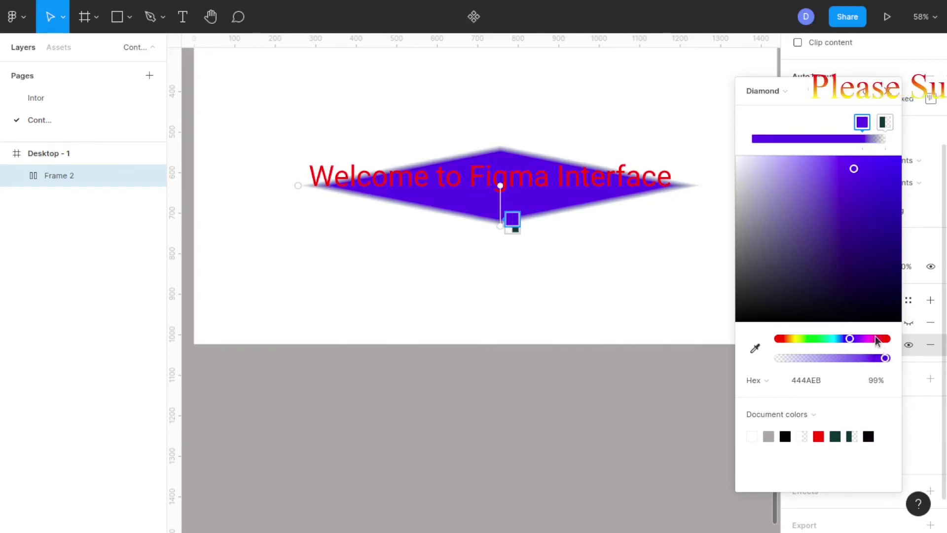
pyautogui.click(873, 338)
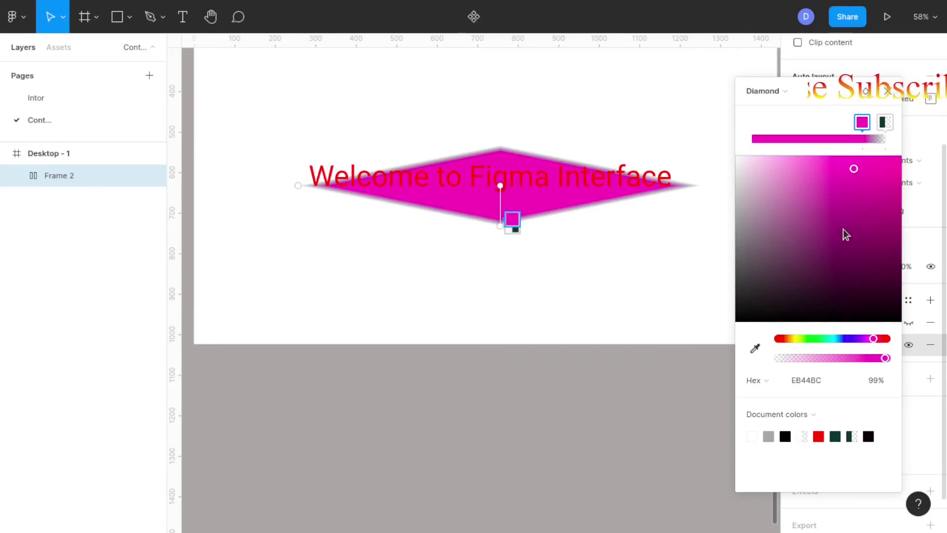
pyautogui.moveTo(786, 229); pyautogui.dragTo(784, 221)
pyautogui.moveTo(871, 241); pyautogui.dragTo(839, 282)
pyautogui.click(823, 212)
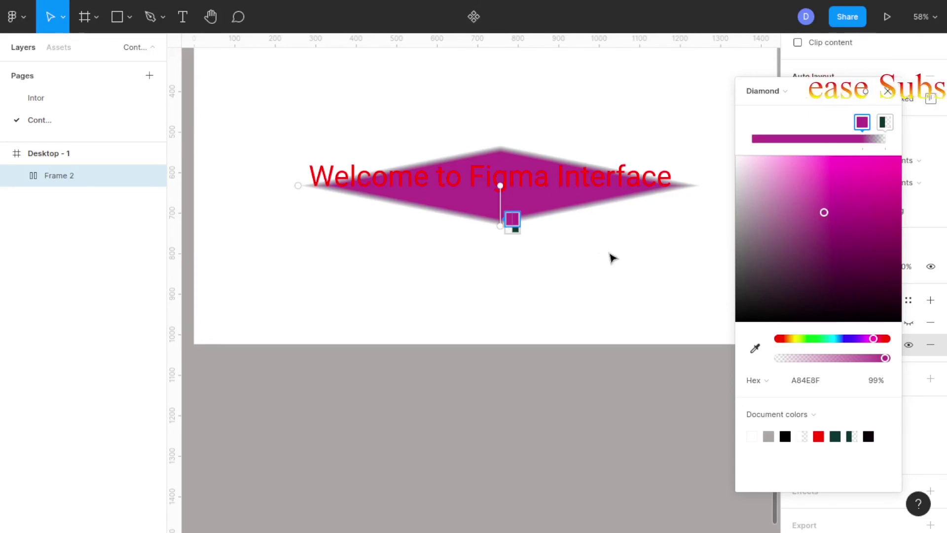
pyautogui.press('Escape')
# Ungroup the group inside the heading frame so the heading text sits directly in Frame 2.
pyautogui.click(618, 182)
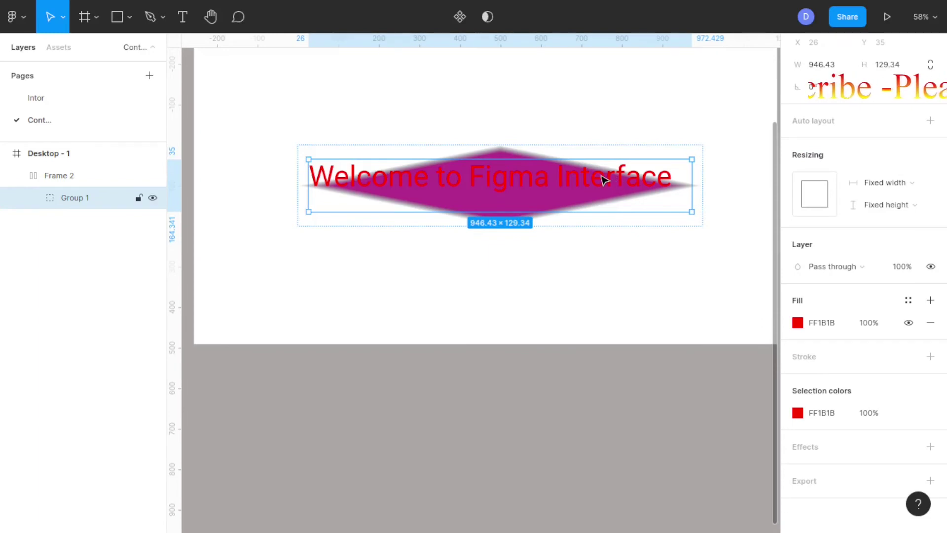
pyautogui.click(602, 178)
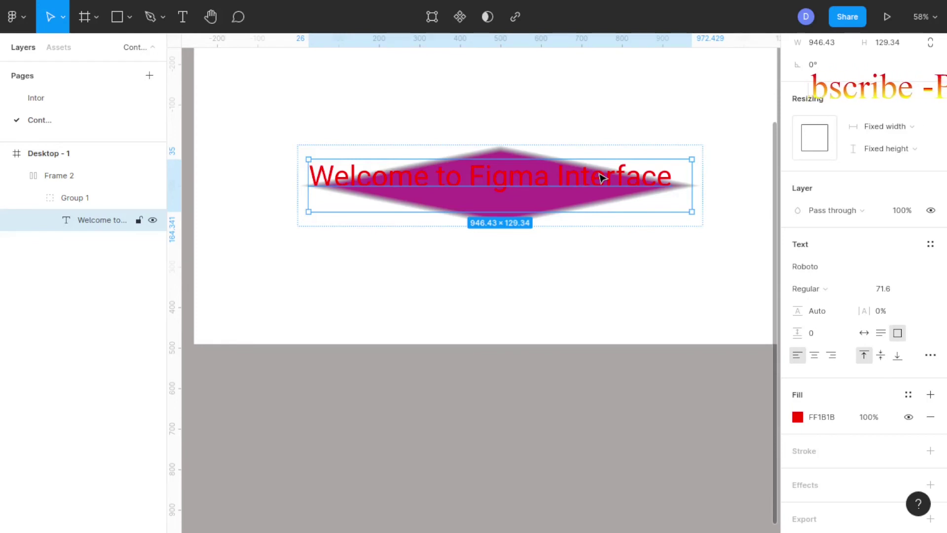
pyautogui.click(634, 253)
pyautogui.doubleClick(635, 176)
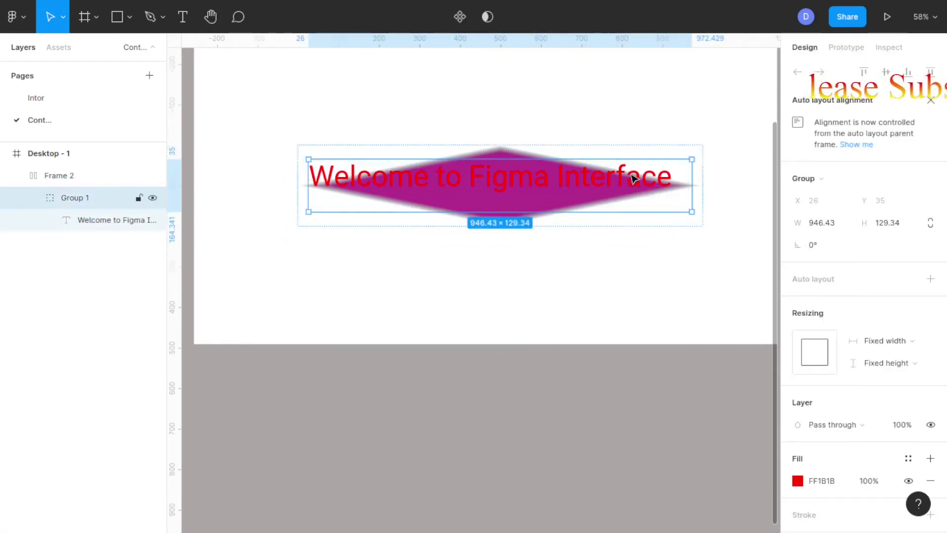
pyautogui.rightClick(481, 176)
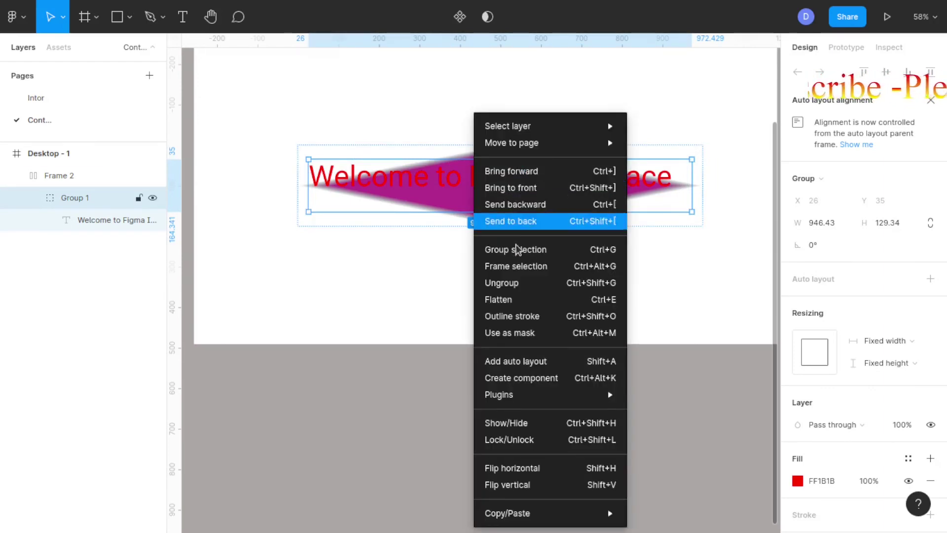
pyautogui.click(518, 286)
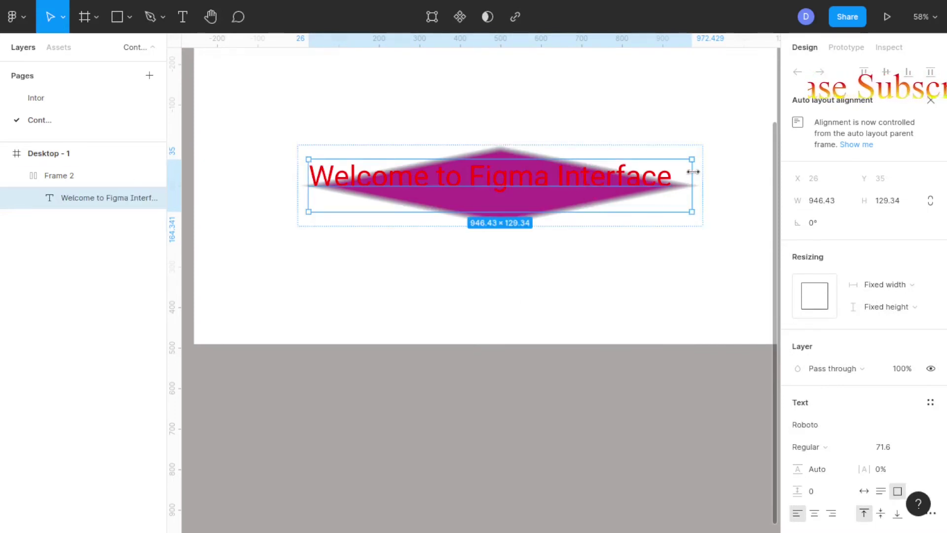
# Scale the heading text proportionally to 922 × 126 with the Scale tool.
pyautogui.click(63, 19)
pyautogui.click(53, 67)
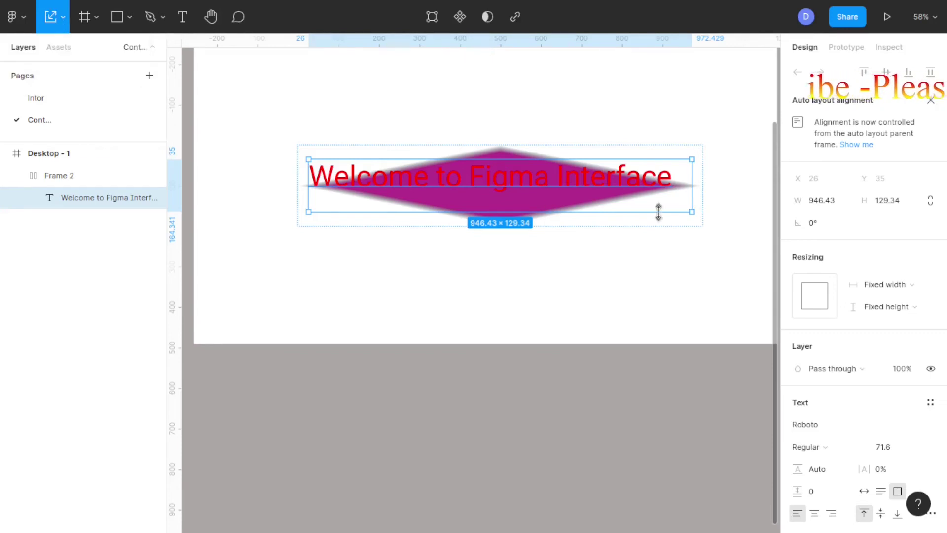
pyautogui.moveTo(687, 183)
pyautogui.mouseDown()
pyautogui.moveTo(642, 188)
pyautogui.moveTo(675, 183)
pyautogui.mouseUp()
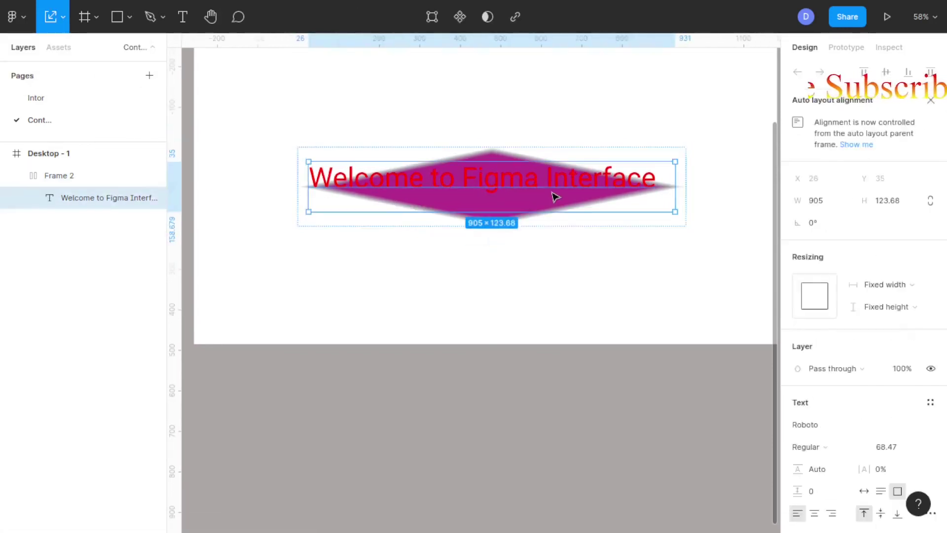
pyautogui.moveTo(663, 174); pyautogui.dragTo(685, 176)
pyautogui.click(584, 252)
# Try moving the heading below its place and scaling its text down to 579 wide with the Scale tool.
pyautogui.click(537, 190)
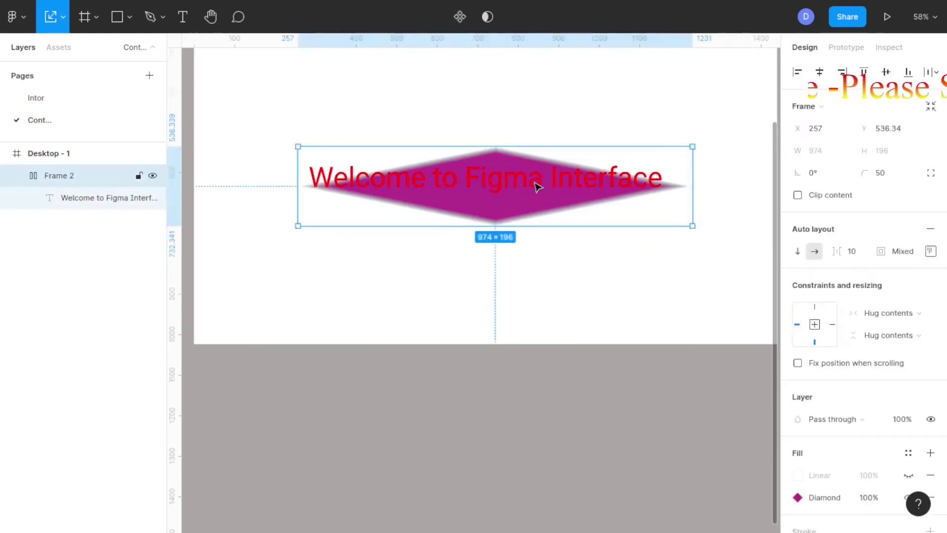
pyautogui.click(535, 188)
pyautogui.rightClick(531, 187)
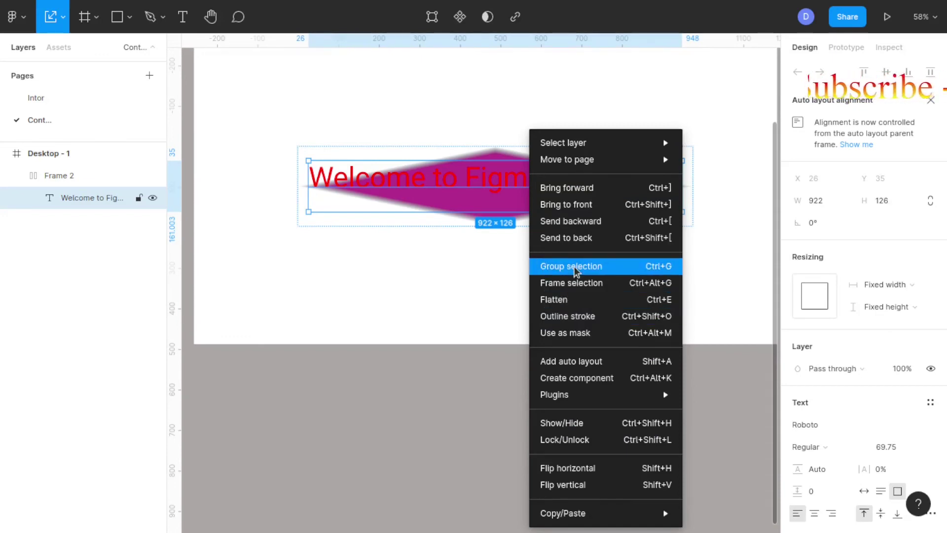
pyautogui.click(474, 254)
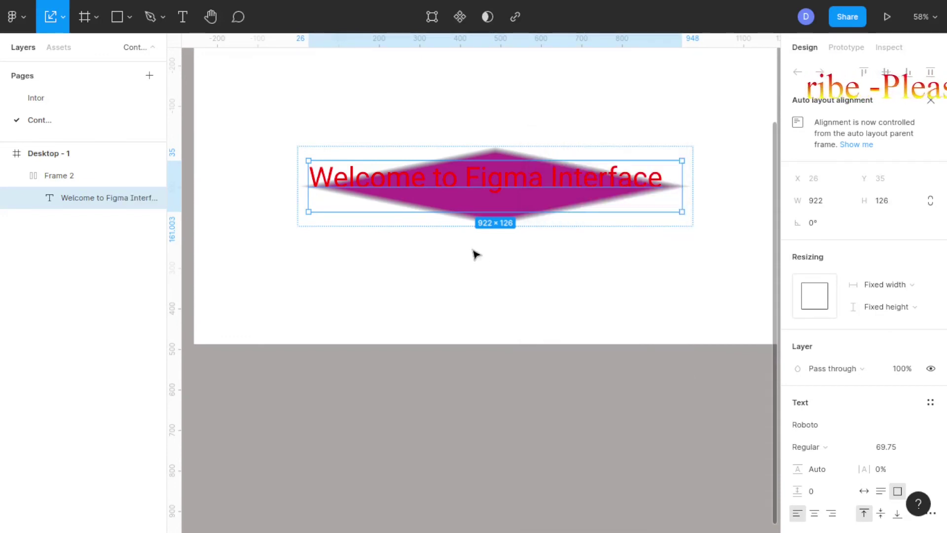
pyautogui.moveTo(534, 182); pyautogui.dragTo(535, 265)
pyautogui.moveTo(679, 266); pyautogui.dragTo(524, 277)
pyautogui.moveTo(481, 240); pyautogui.dragTo(529, 196)
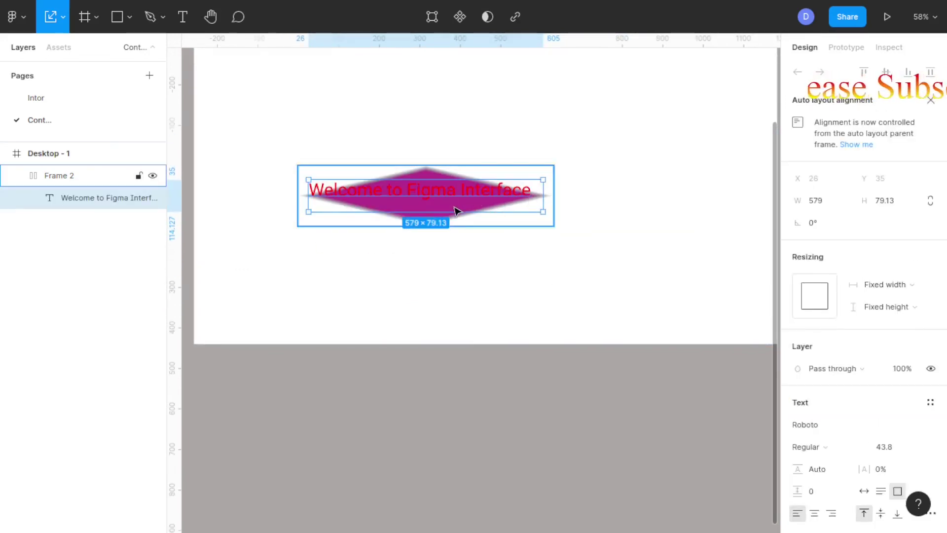
# Try scaling the heading text further down to 417 wide and moving its frame to X 485, Y 592.
pyautogui.moveTo(458, 210)
pyautogui.mouseDown()
pyautogui.moveTo(491, 201)
pyautogui.moveTo(475, 212)
pyautogui.mouseUp()
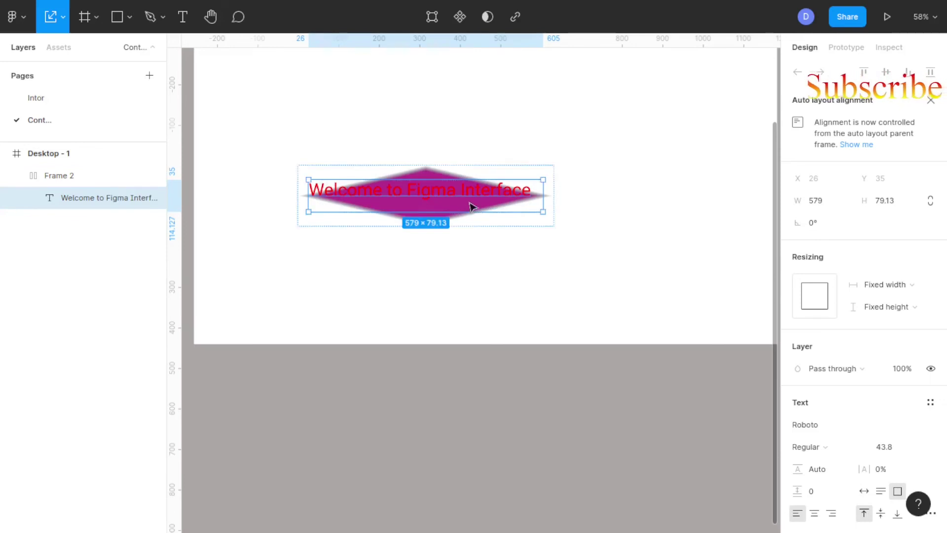
pyautogui.moveTo(544, 195)
pyautogui.mouseDown()
pyautogui.moveTo(516, 195)
pyautogui.moveTo(528, 194)
pyautogui.mouseUp()
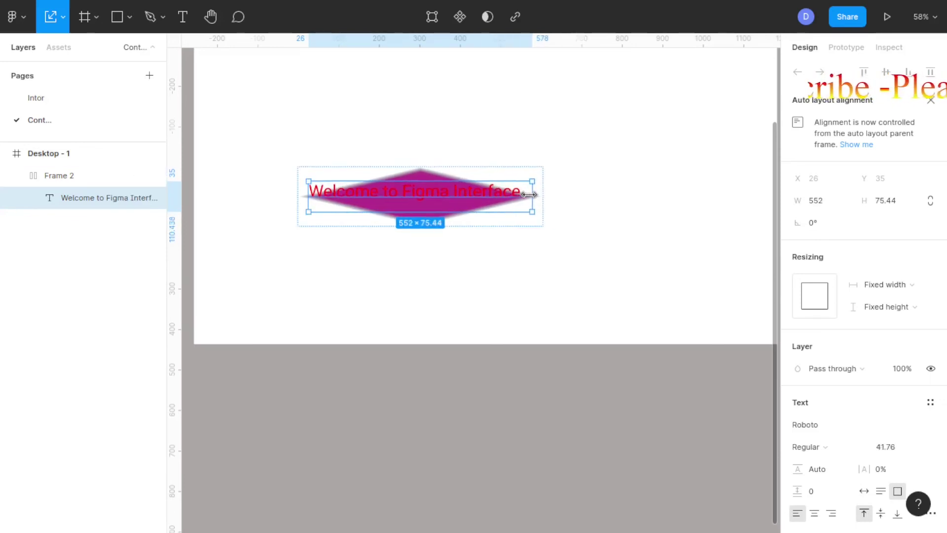
pyautogui.moveTo(468, 207)
pyautogui.mouseDown()
pyautogui.moveTo(498, 268)
pyautogui.moveTo(544, 260)
pyautogui.moveTo(515, 257)
pyautogui.moveTo(434, 222)
pyautogui.moveTo(439, 182)
pyautogui.moveTo(433, 235)
pyautogui.moveTo(433, 205)
pyautogui.mouseUp()
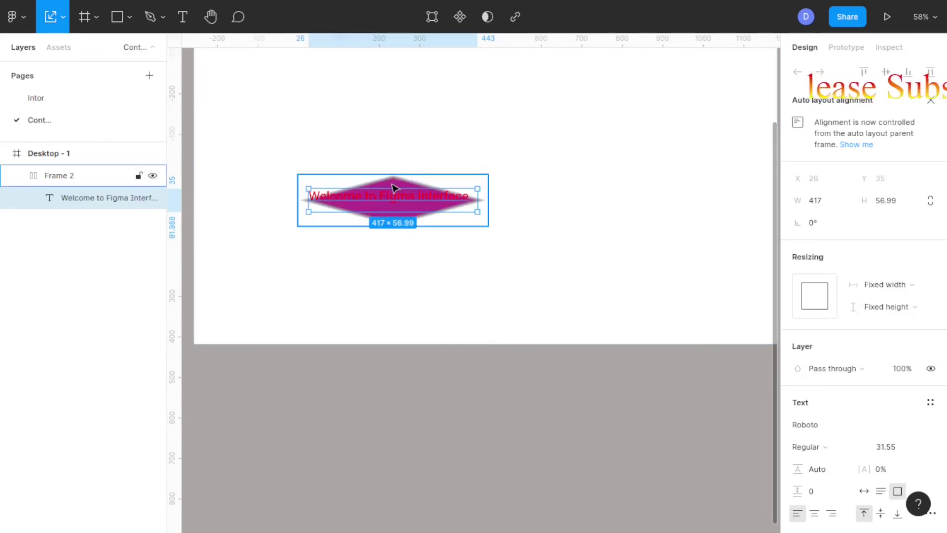
pyautogui.moveTo(393, 186); pyautogui.dragTo(489, 182)
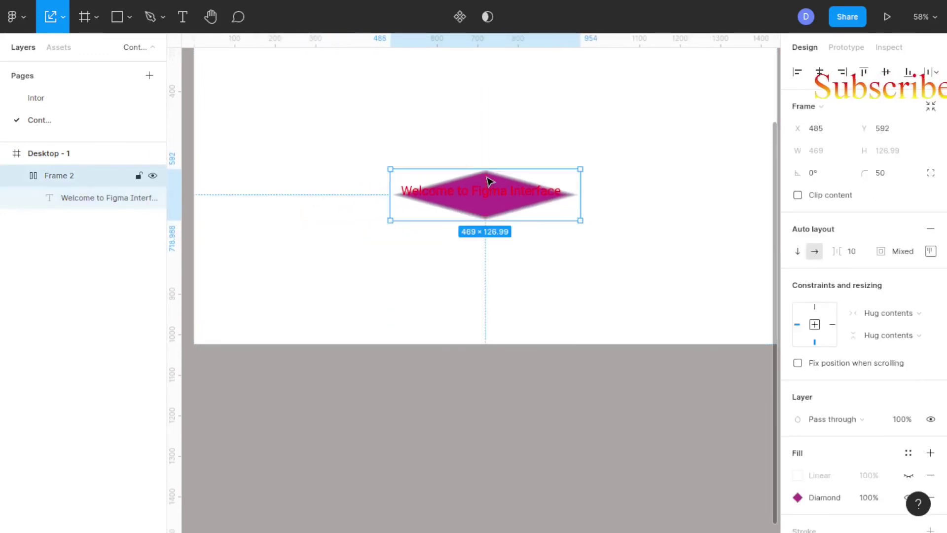
# Undo the trial moves and downscaling of the heading, and clear the selection.
pyautogui.hotkey('ctrl', 'z')
pyautogui.hotkey('ctrl', 'z')
pyautogui.hotkey('ctrl', 'z')
pyautogui.hotkey('ctrl', 'z')
pyautogui.hotkey('ctrl', 'z')
pyautogui.hotkey('ctrl', 'z')
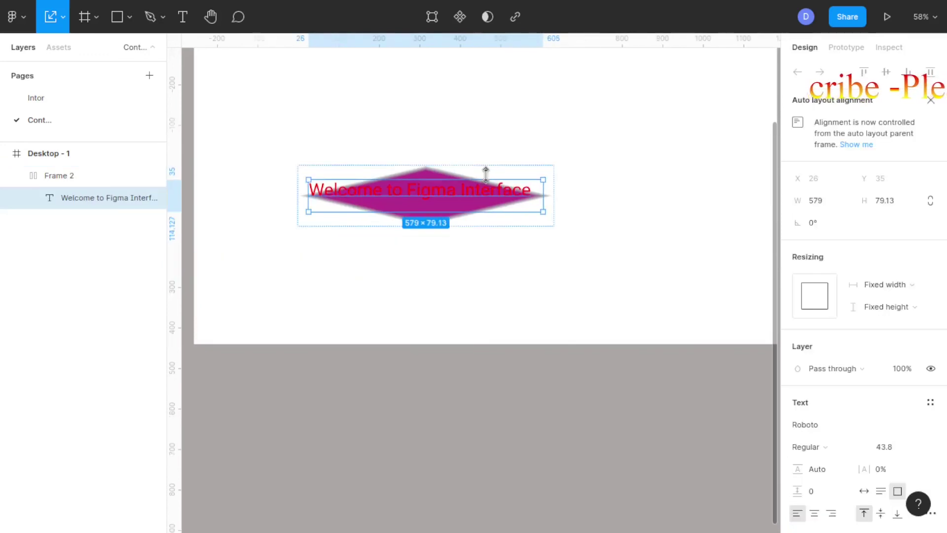
pyautogui.hotkey('ctrl', 'z')
pyautogui.hotkey('ctrl', 'z')
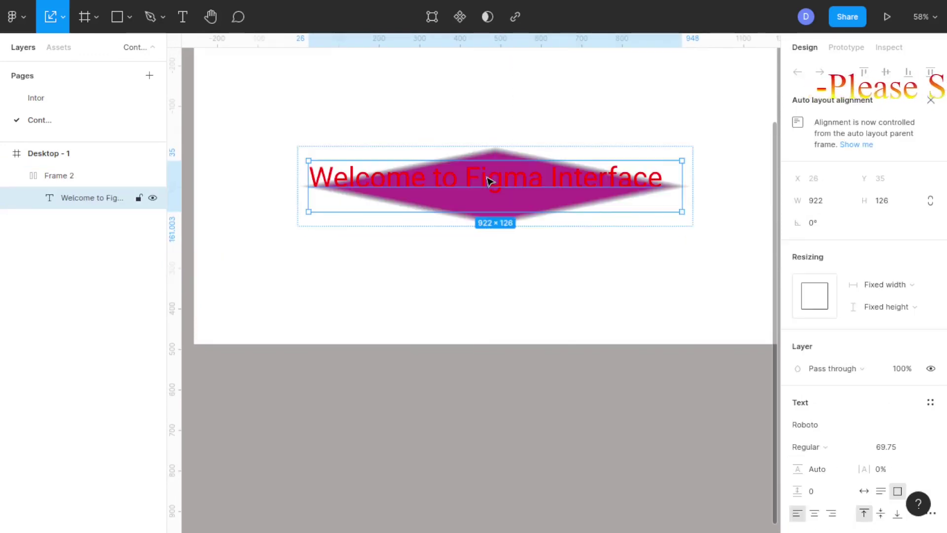
pyautogui.click(578, 271)
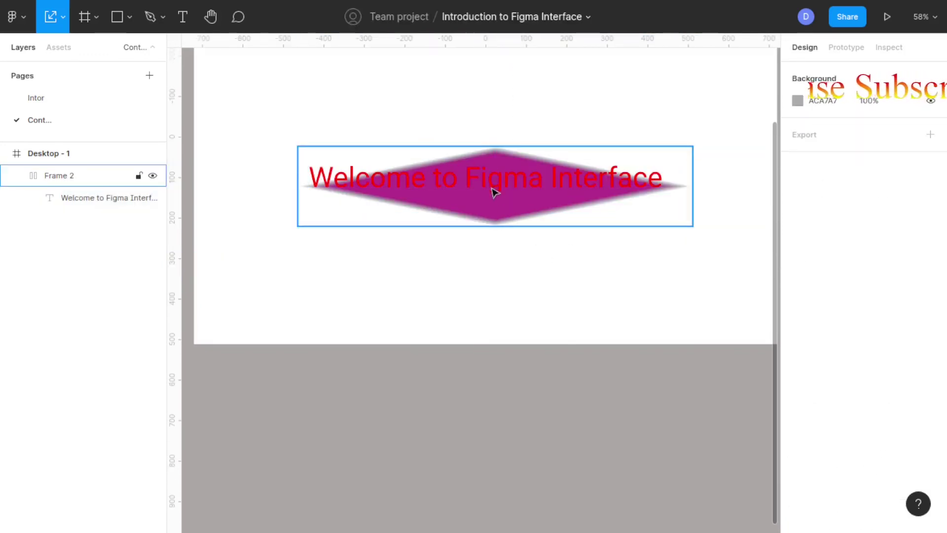
# Group the "Welcome to Figma Interface" heading frame, Frame 2, on its own.
pyautogui.click(496, 204)
pyautogui.moveTo(318, 118); pyautogui.dragTo(695, 261)
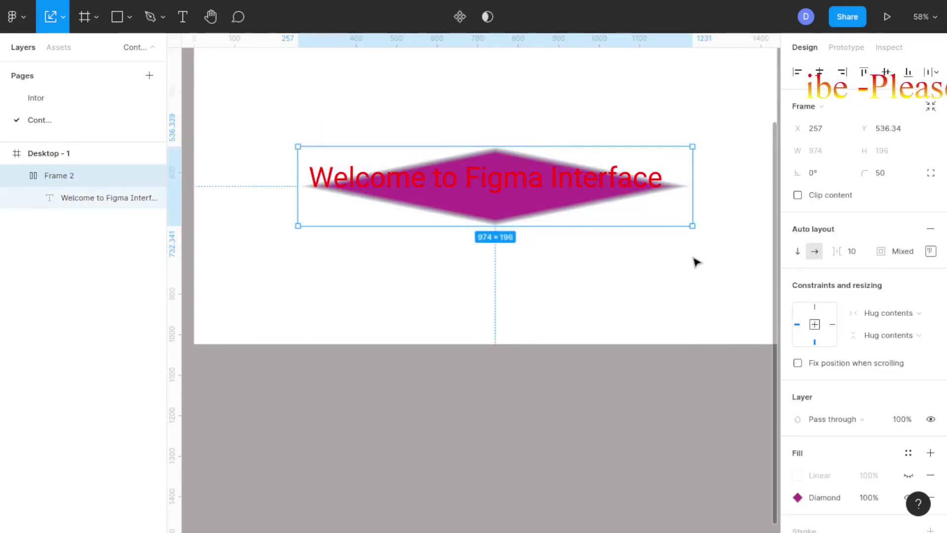
pyautogui.hotkey('ctrl', 'g')
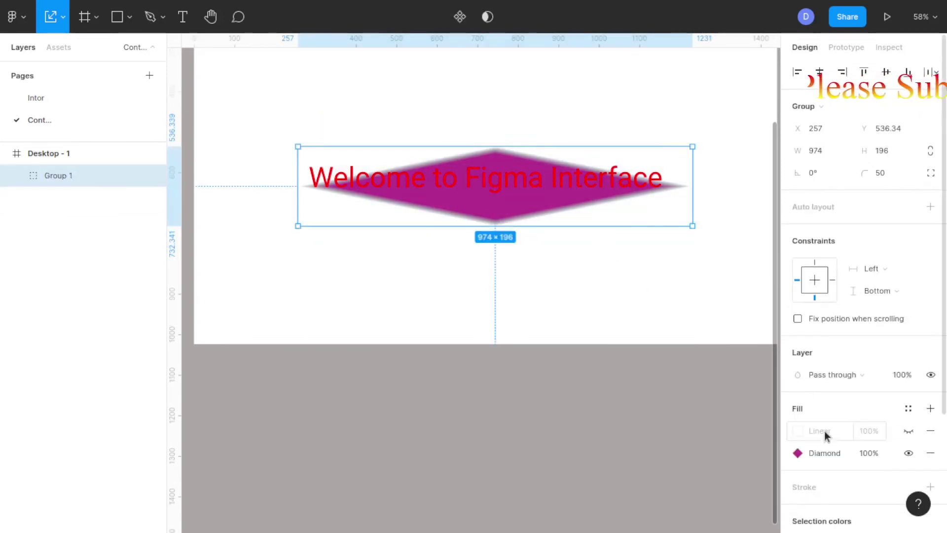
# Change the heading group's Diamond gradient fill to an Image fill with the default checkerboard, and clear the selection.
pyautogui.scroll(-2, 824, 431)
pyautogui.click(796, 350)
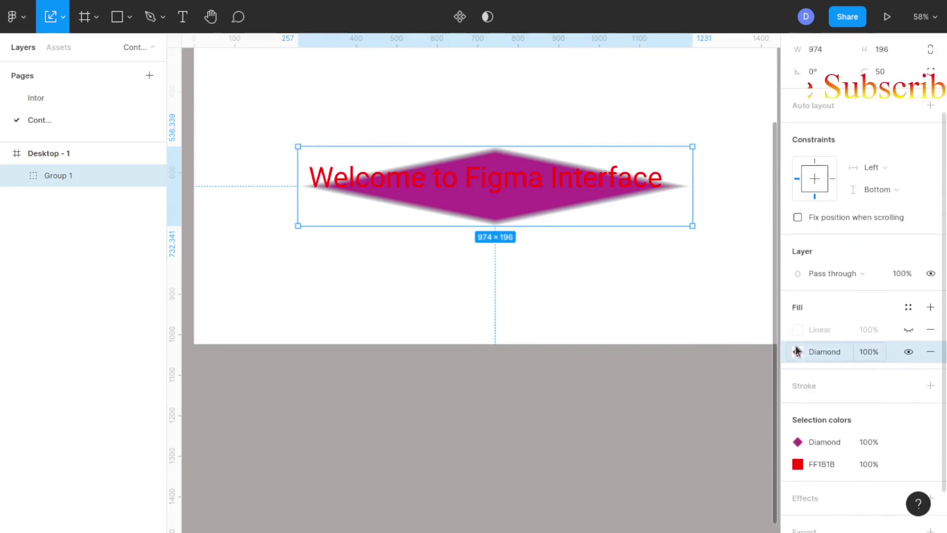
pyautogui.click(798, 352)
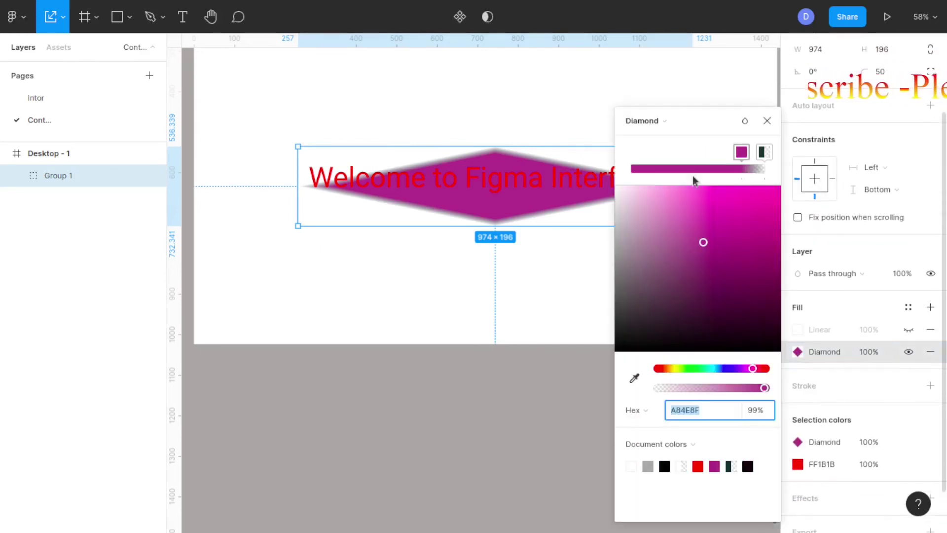
pyautogui.click(677, 121)
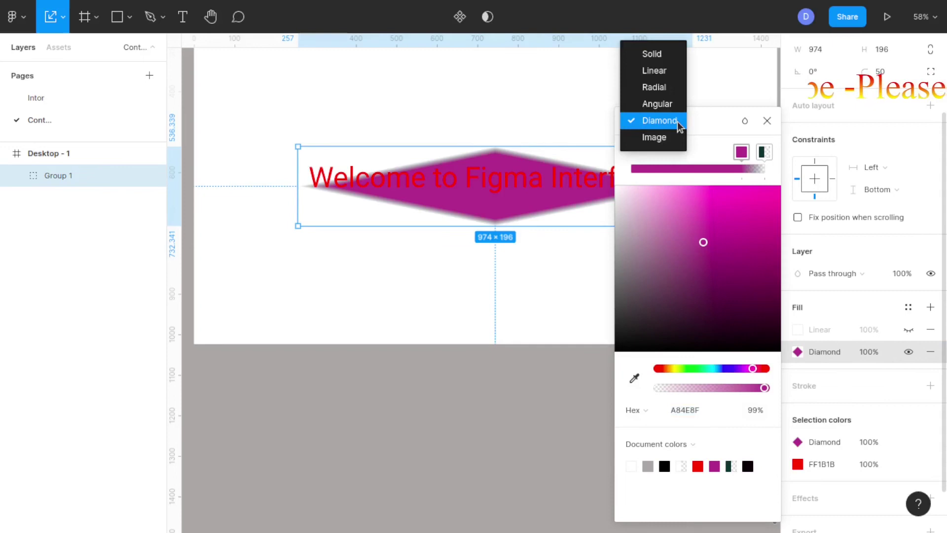
pyautogui.click(653, 138)
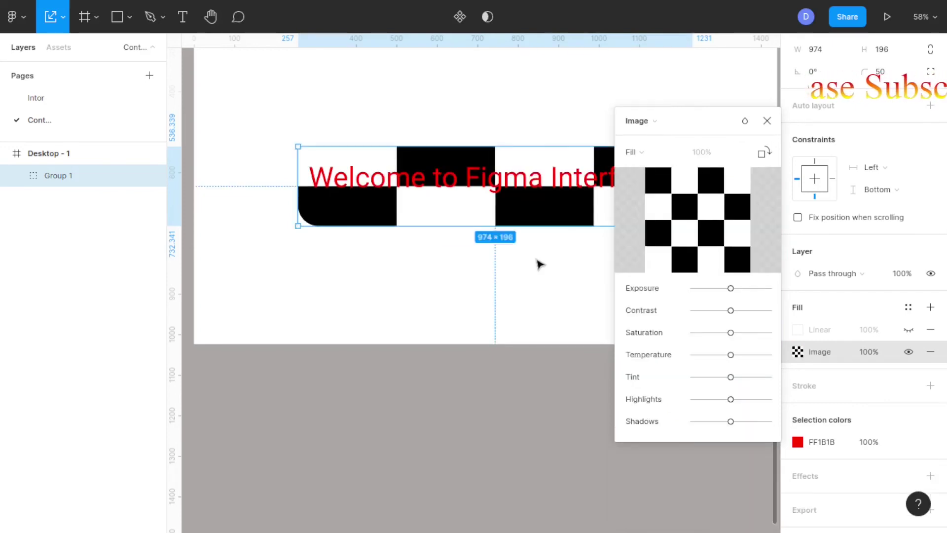
pyautogui.click(554, 285)
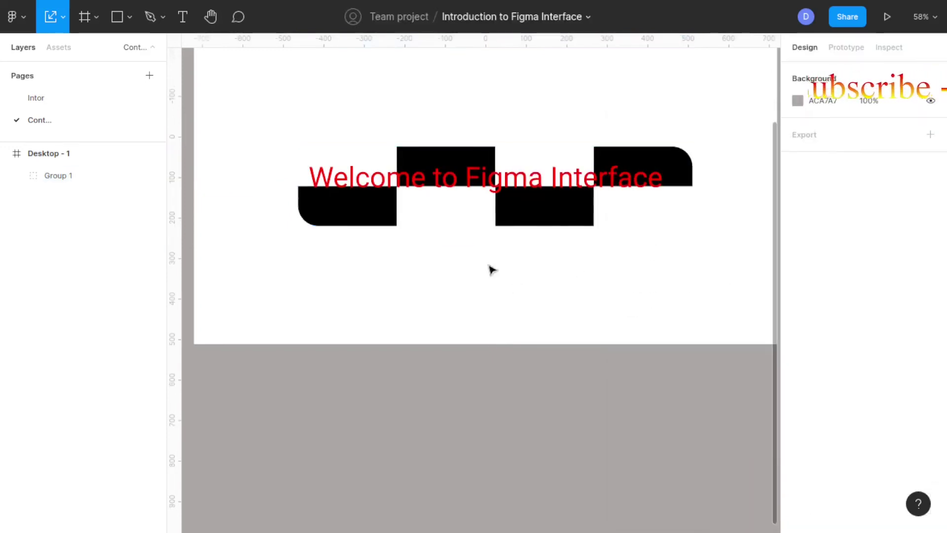
# Set the image fill's exposure to minimum, lower its contrast, temperature, highlights and shadows, and raise its saturation and tint.
pyautogui.click(543, 220)
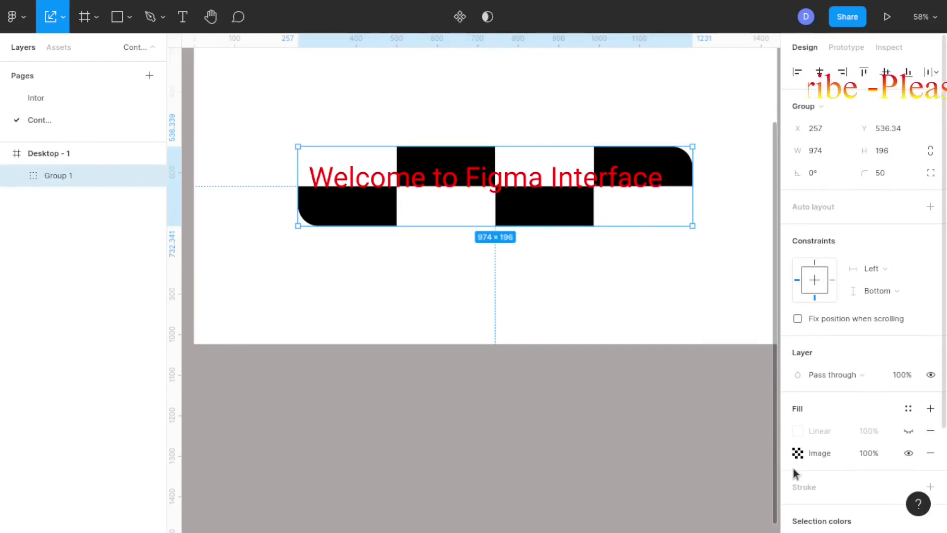
pyautogui.click(797, 454)
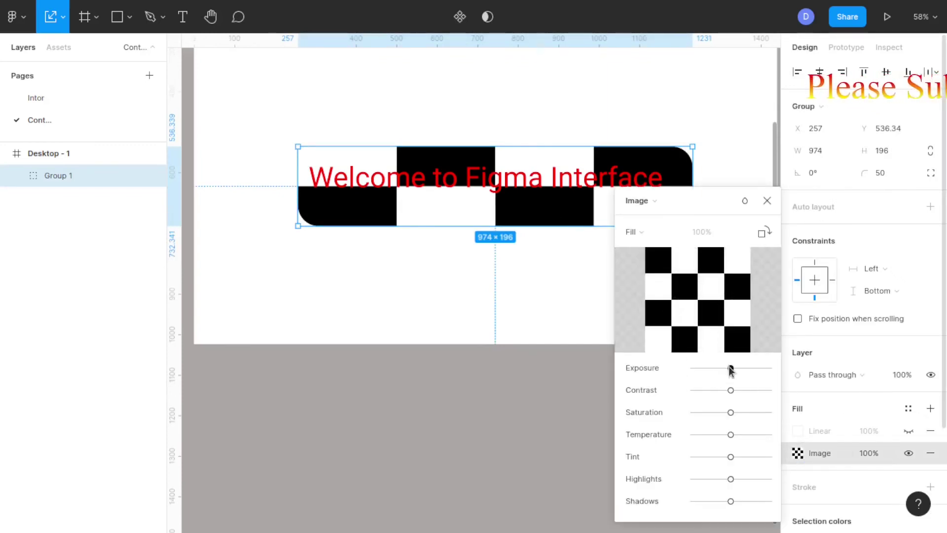
pyautogui.moveTo(752, 371); pyautogui.dragTo(679, 363)
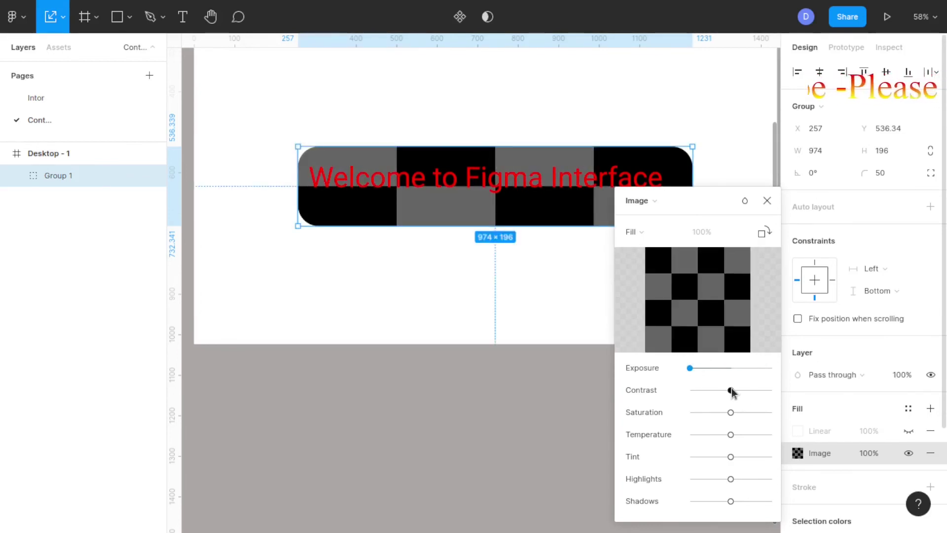
pyautogui.moveTo(730, 390); pyautogui.dragTo(759, 408)
pyautogui.moveTo(731, 435); pyautogui.dragTo(706, 499)
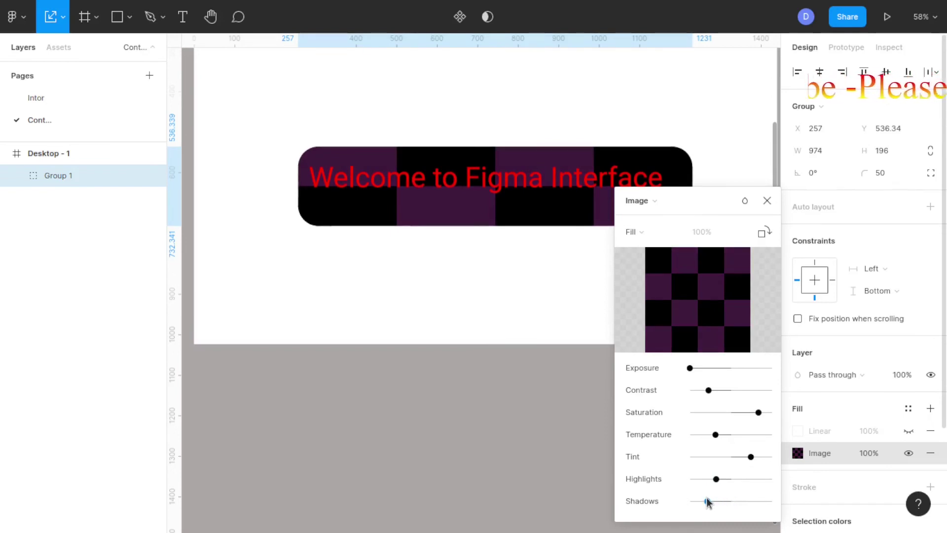
pyautogui.click(767, 202)
pyautogui.click(666, 288)
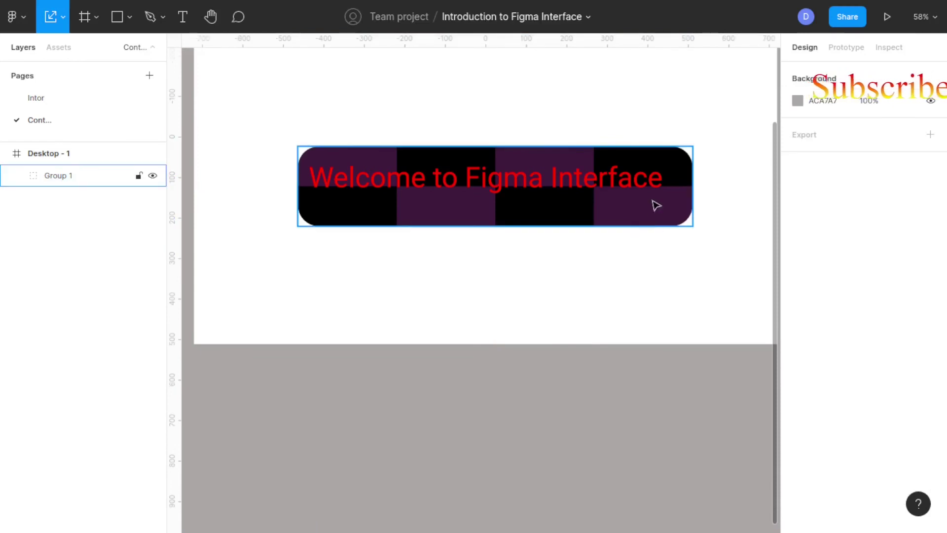
# Add a black 000000 stroke with a width of 15 to the heading group.
pyautogui.click(655, 209)
pyautogui.scroll(-3, 836, 433)
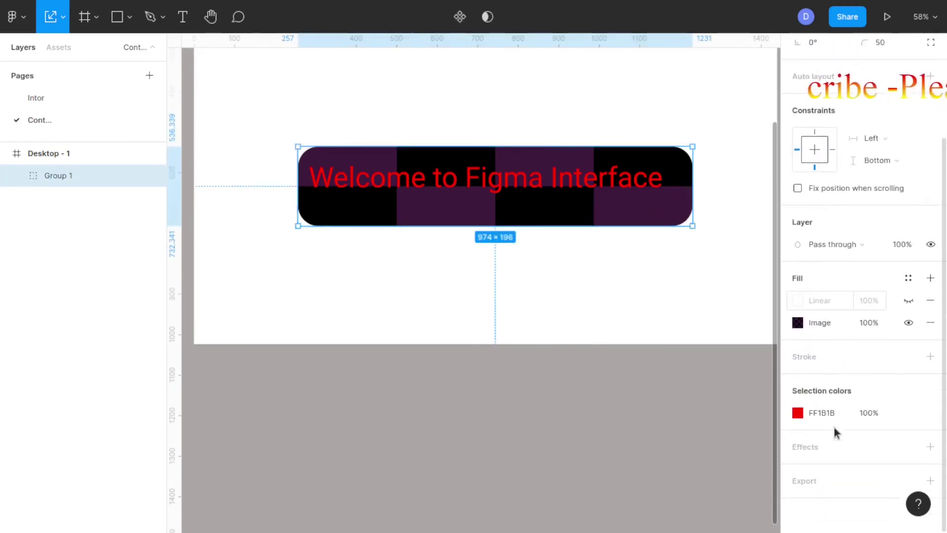
pyautogui.click(929, 357)
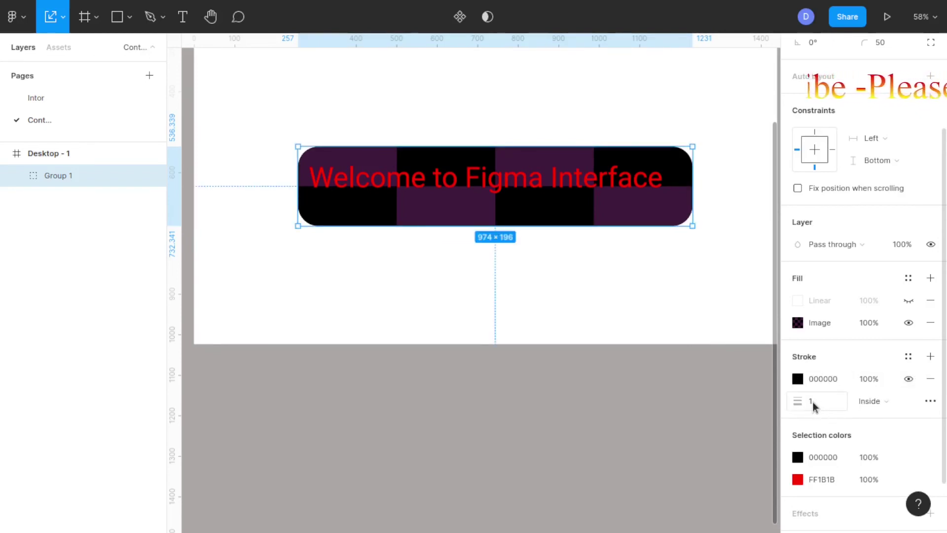
pyautogui.press('F11')
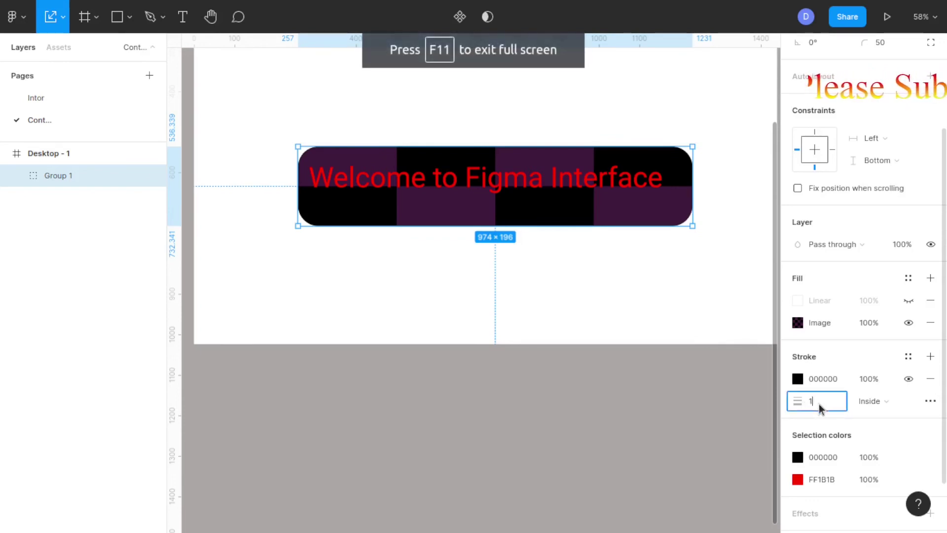
pyautogui.click(820, 408)
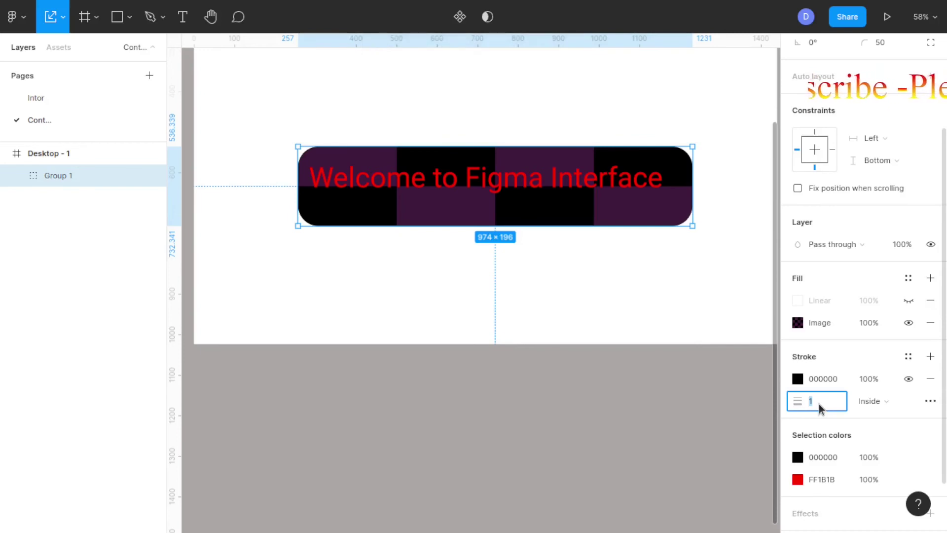
pyautogui.write('15')
pyautogui.click(710, 317)
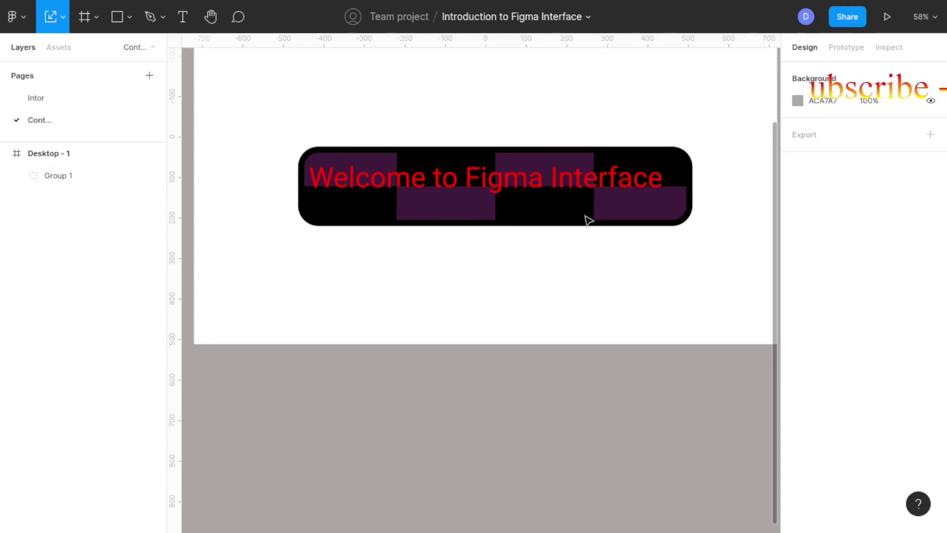
# Set the heading group's stroke alignment to Outside.
pyautogui.click(571, 195)
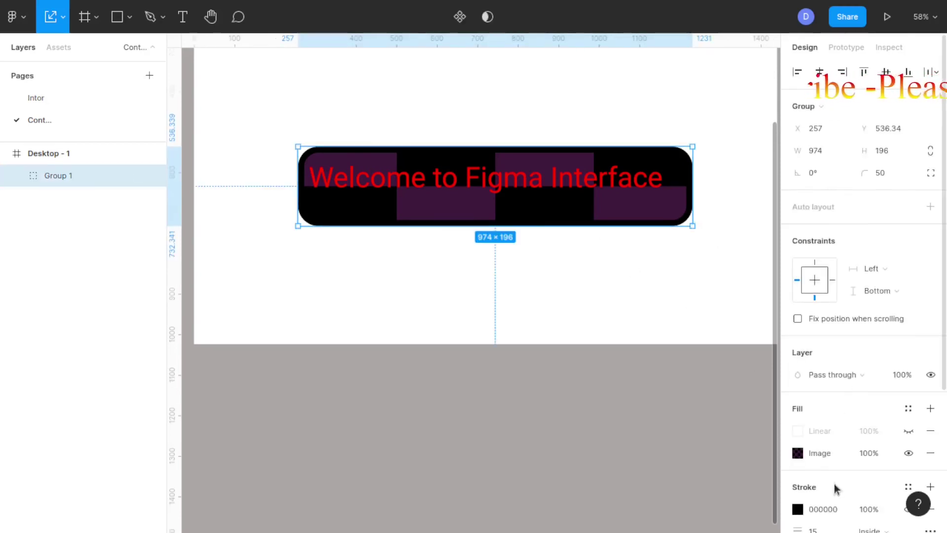
pyautogui.scroll(-3, 835, 488)
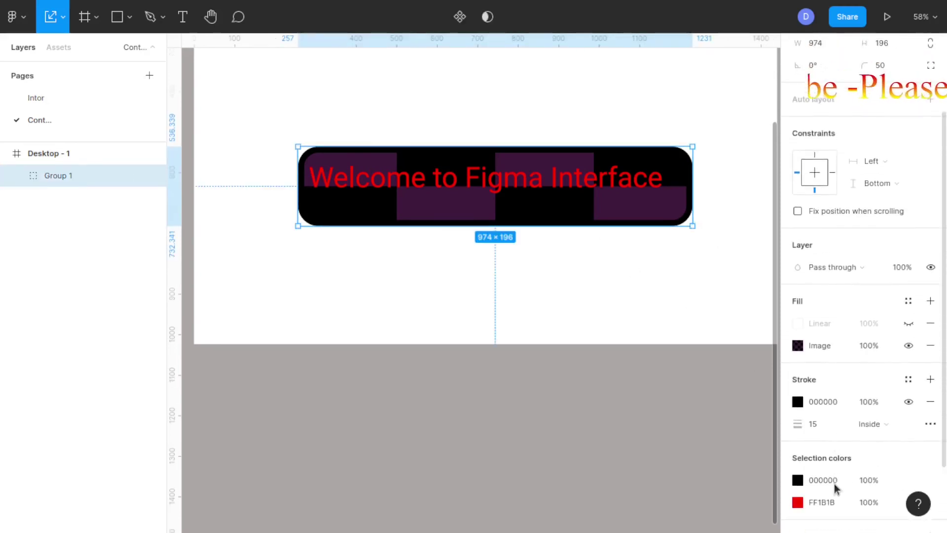
pyautogui.click(909, 429)
pyautogui.click(891, 440)
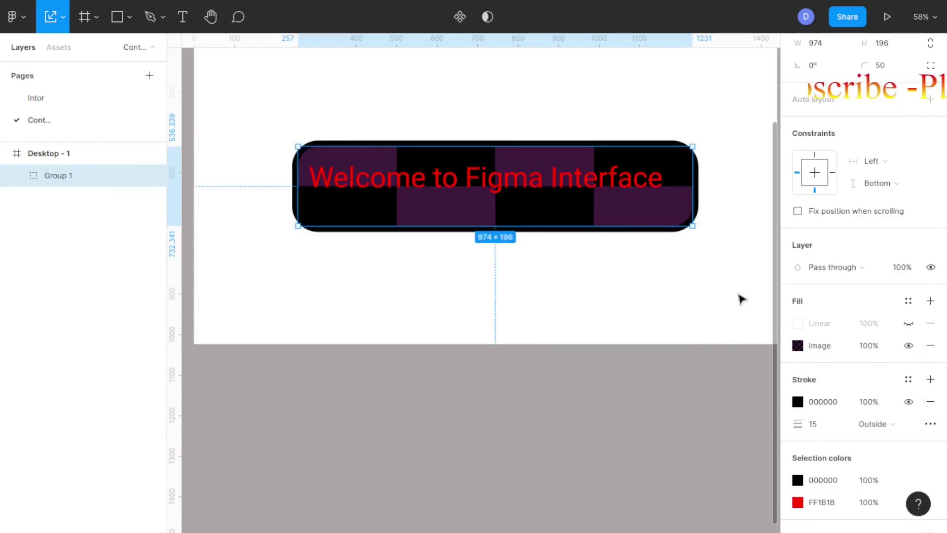
# Recolour the heading group's stroke to the red FE4545 and clear the selection.
pyautogui.scroll(-1, 821, 427)
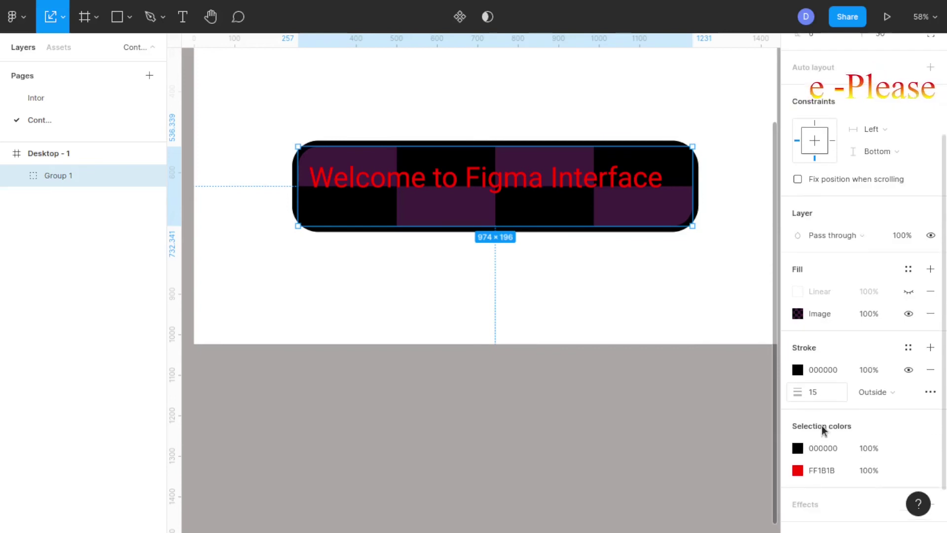
pyautogui.click(799, 369)
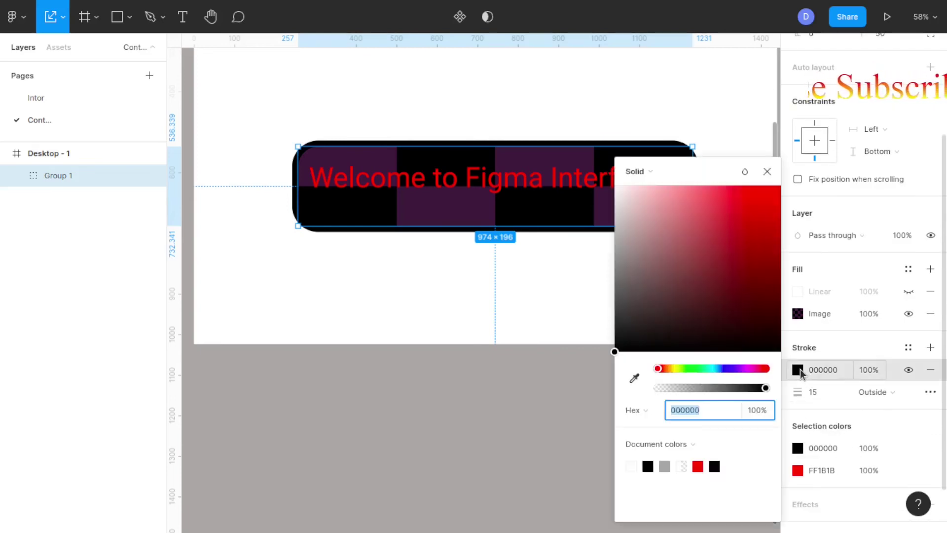
pyautogui.click(763, 205)
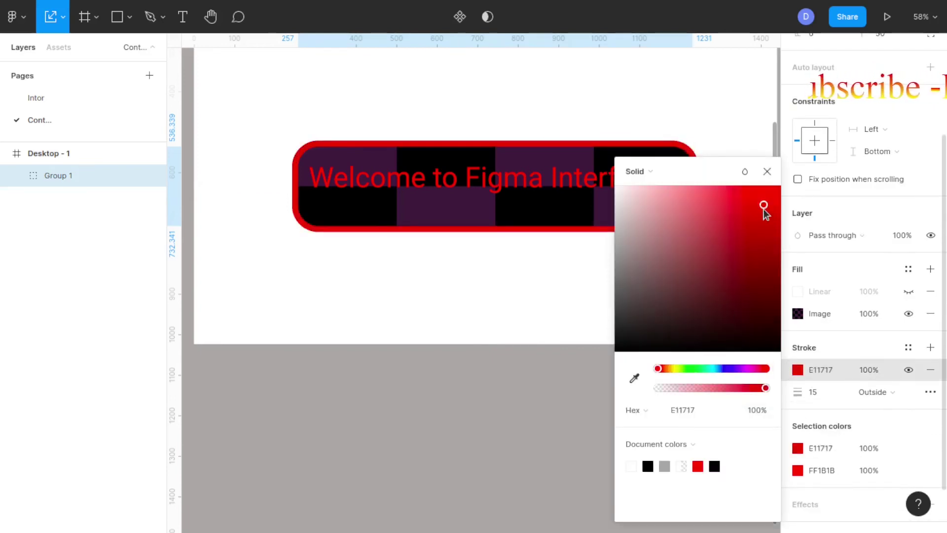
pyautogui.click(729, 189)
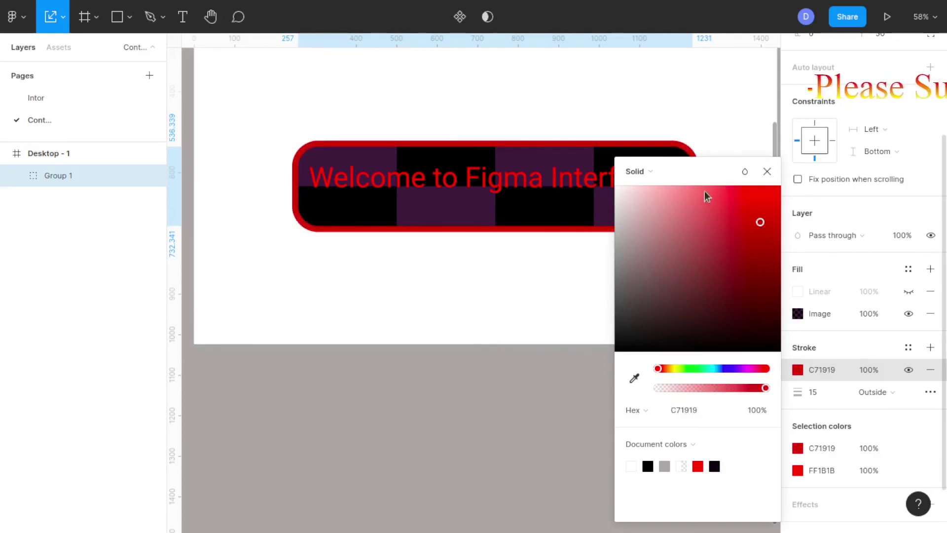
pyautogui.click(709, 189)
pyautogui.click(736, 189)
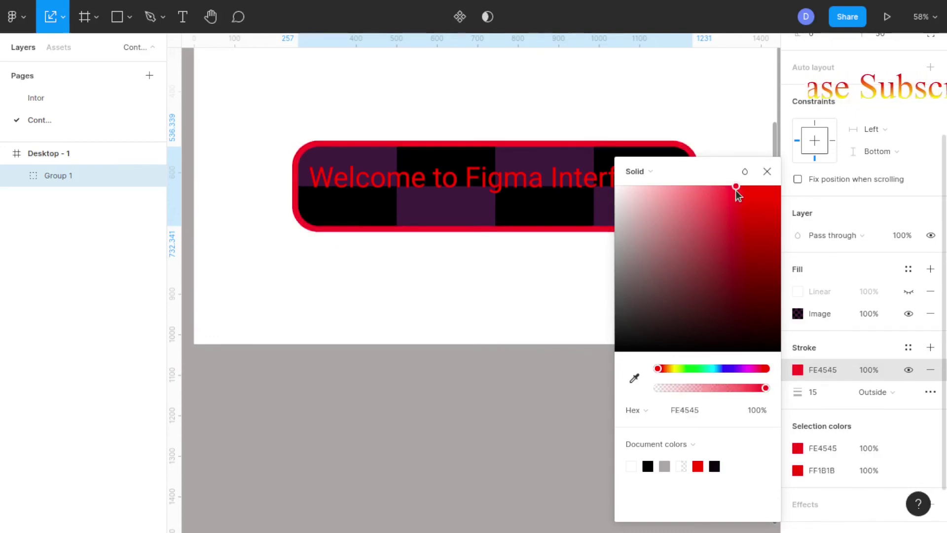
pyautogui.click(767, 171)
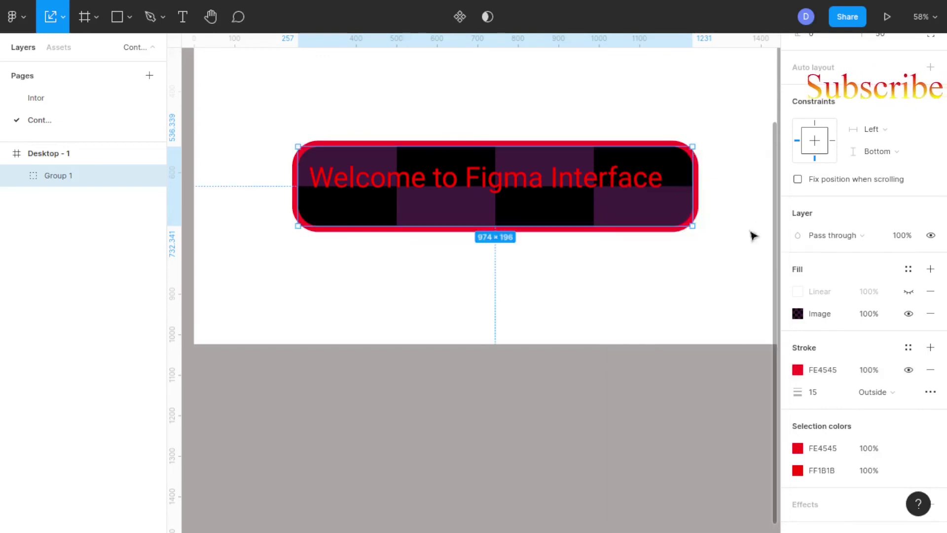
pyautogui.click(659, 306)
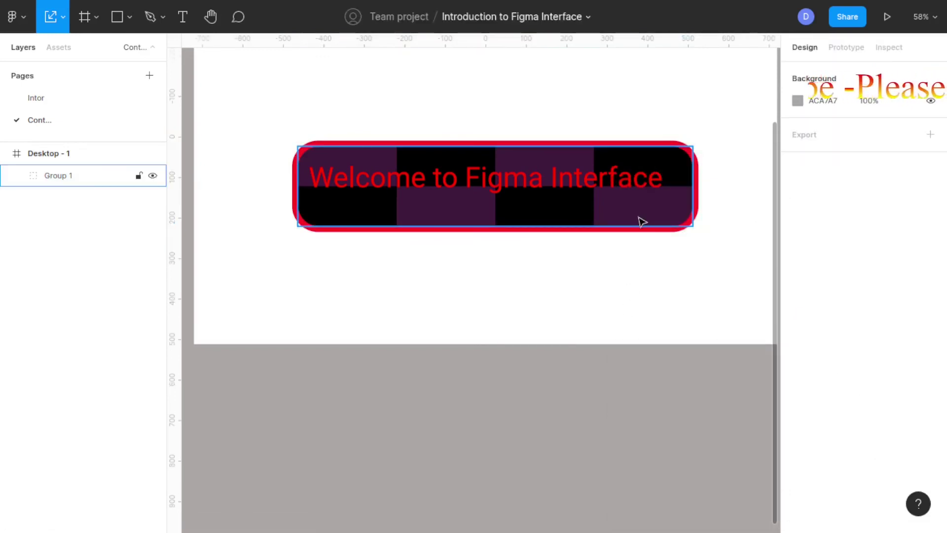
# Set the width of the heading group's red stroke to 30.
pyautogui.click(665, 230)
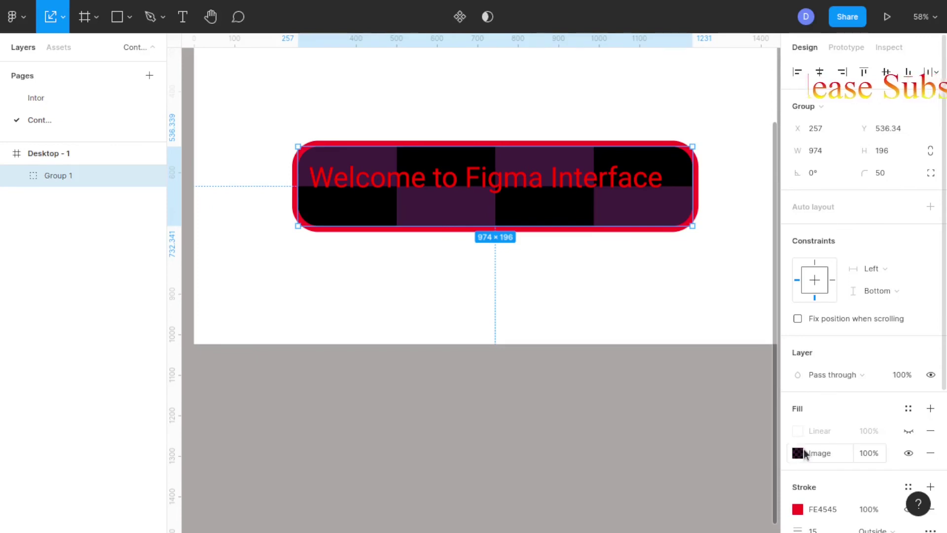
pyautogui.scroll(-3, 803, 452)
pyautogui.click(830, 384)
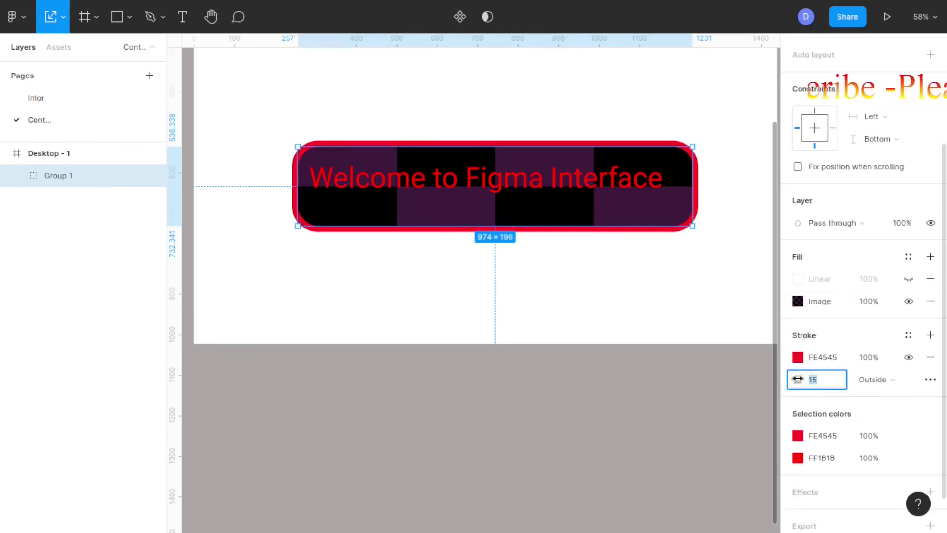
pyautogui.press('F11')
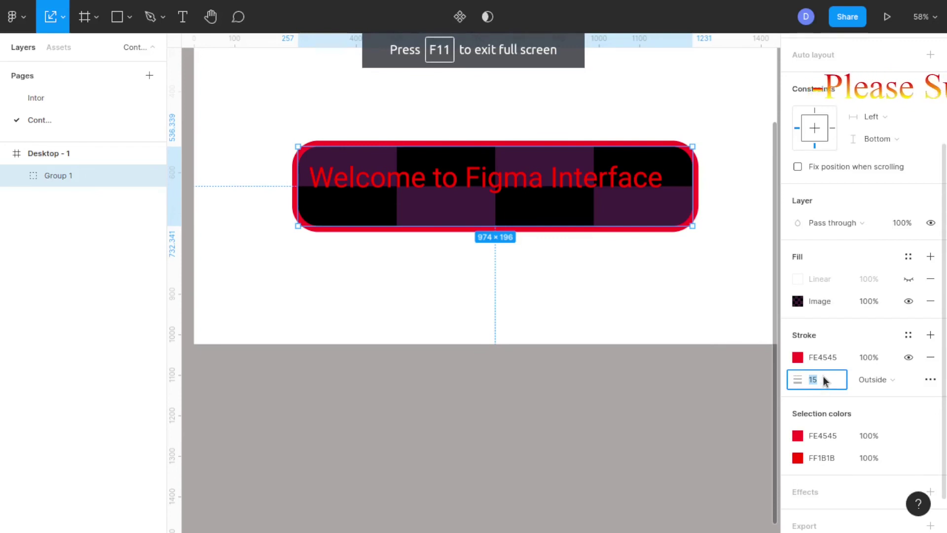
pyautogui.write('30')
pyautogui.click(717, 308)
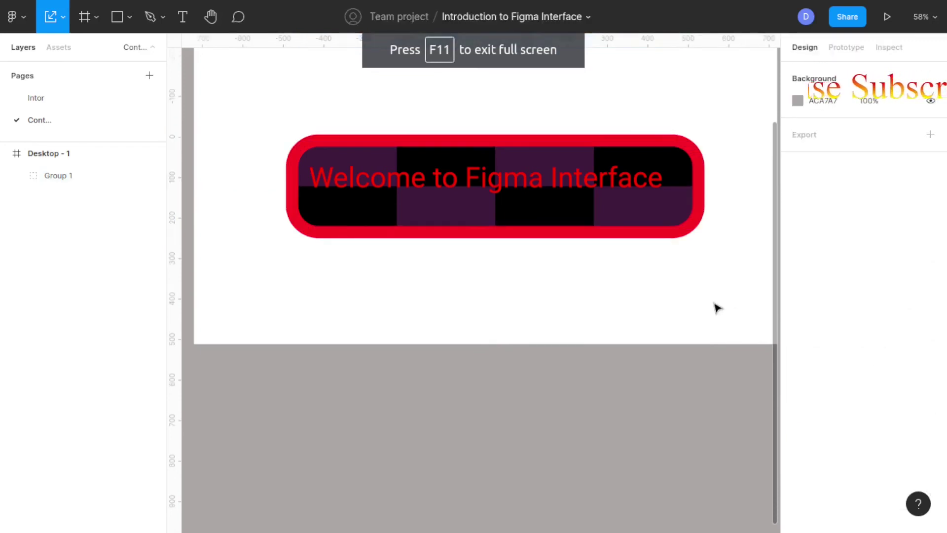
# Set the heading group's stroke alignment to Center and clear the selection.
pyautogui.click(629, 216)
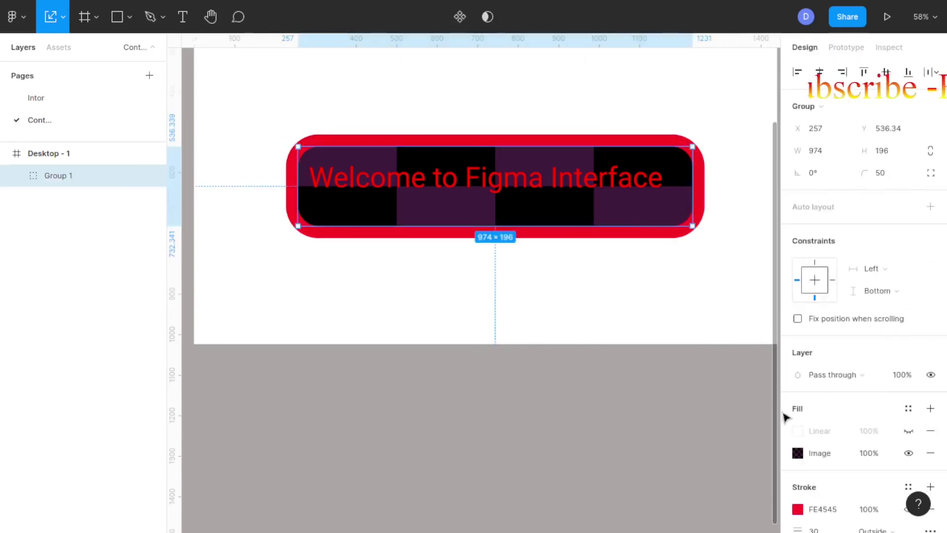
pyautogui.scroll(-4, 793, 451)
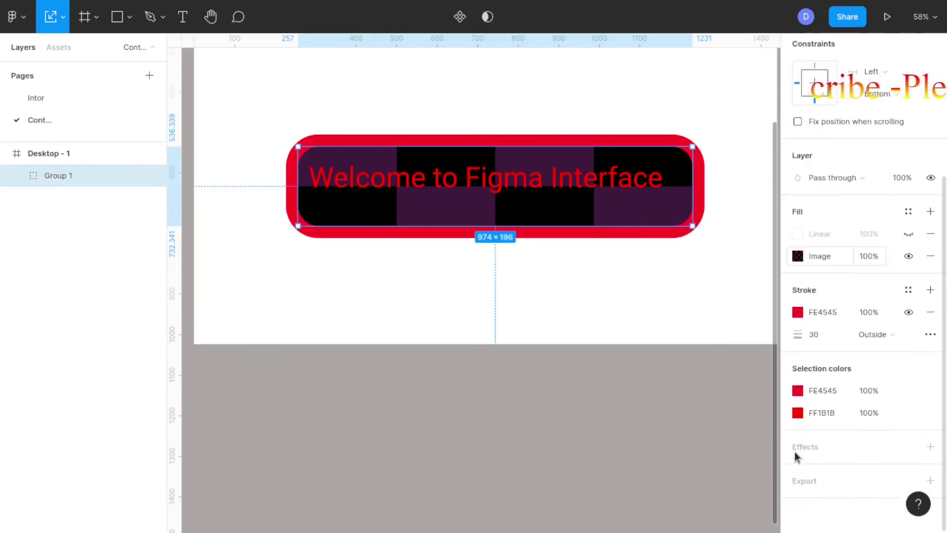
pyautogui.click(910, 335)
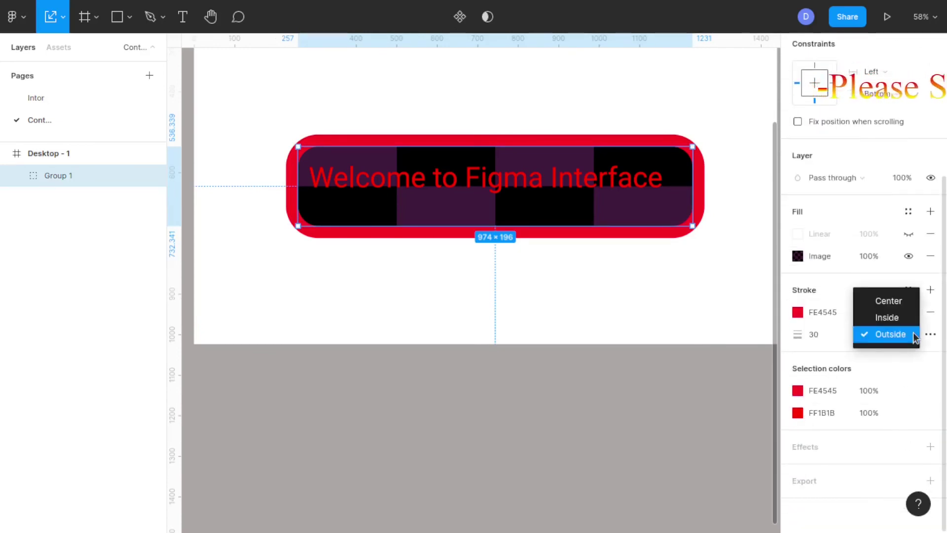
pyautogui.click(888, 301)
pyautogui.click(682, 283)
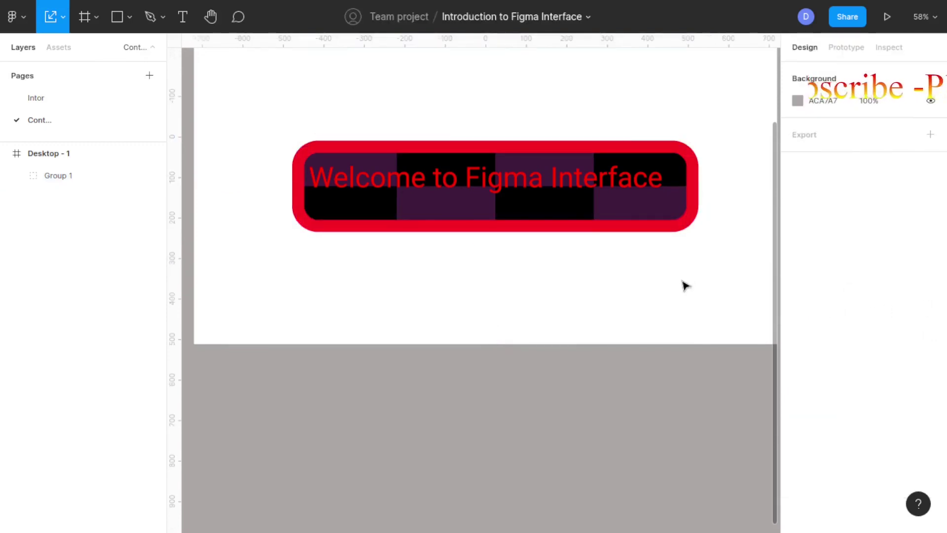
# Change the heading group's FE4545 selection colour to the magenta E445FE and clear the selection.
pyautogui.click(676, 198)
pyautogui.scroll(-3, 858, 417)
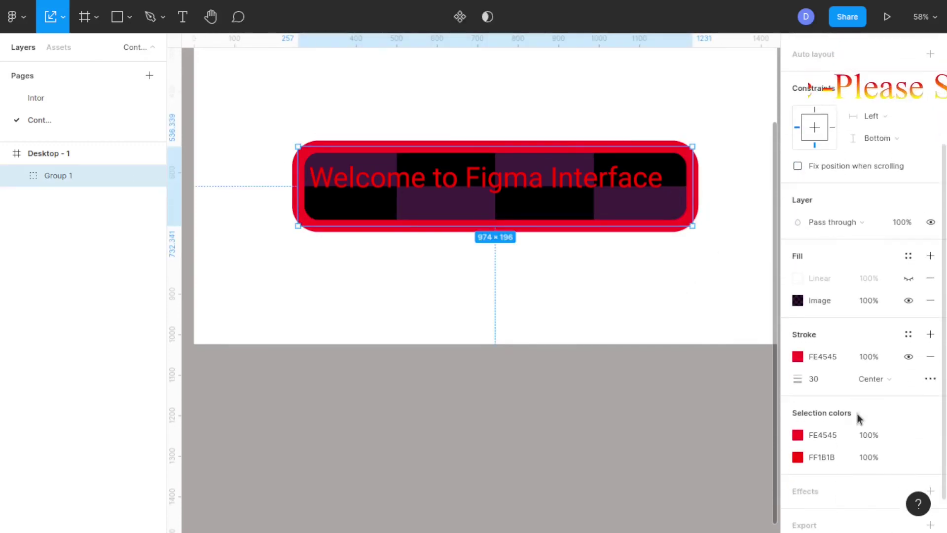
pyautogui.scroll(-1, 858, 419)
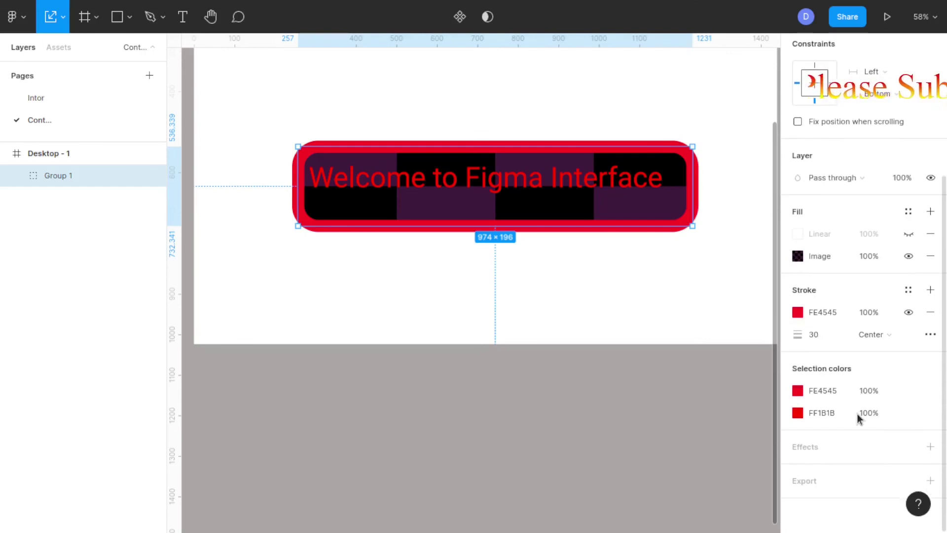
pyautogui.click(796, 391)
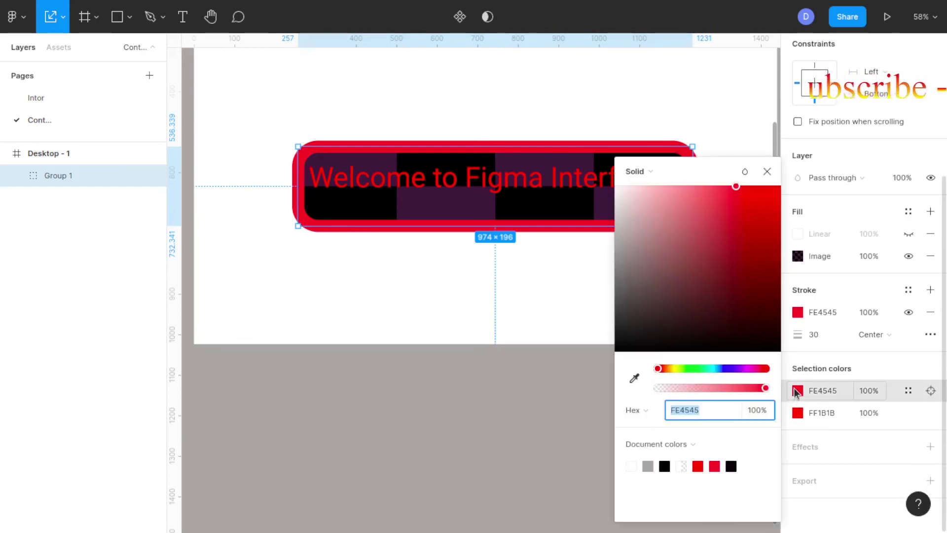
pyautogui.click(746, 369)
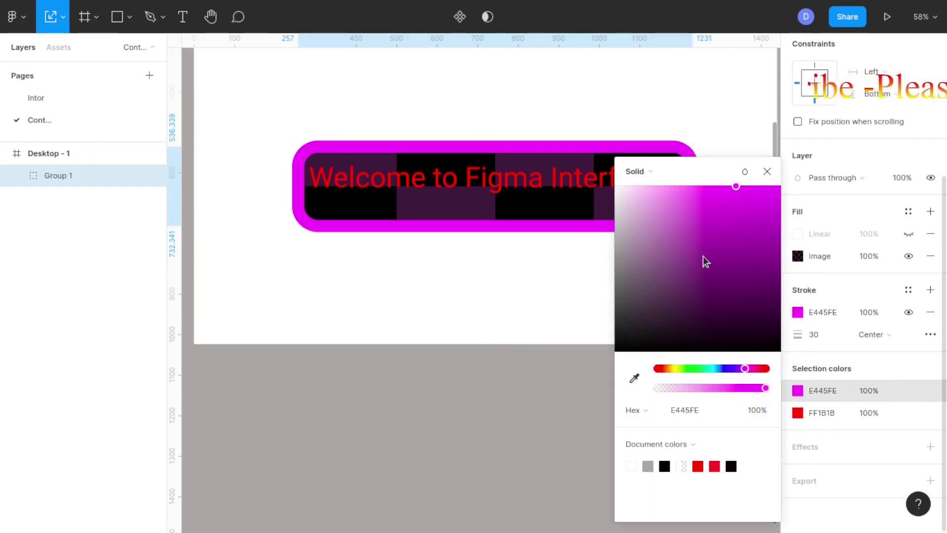
pyautogui.click(575, 274)
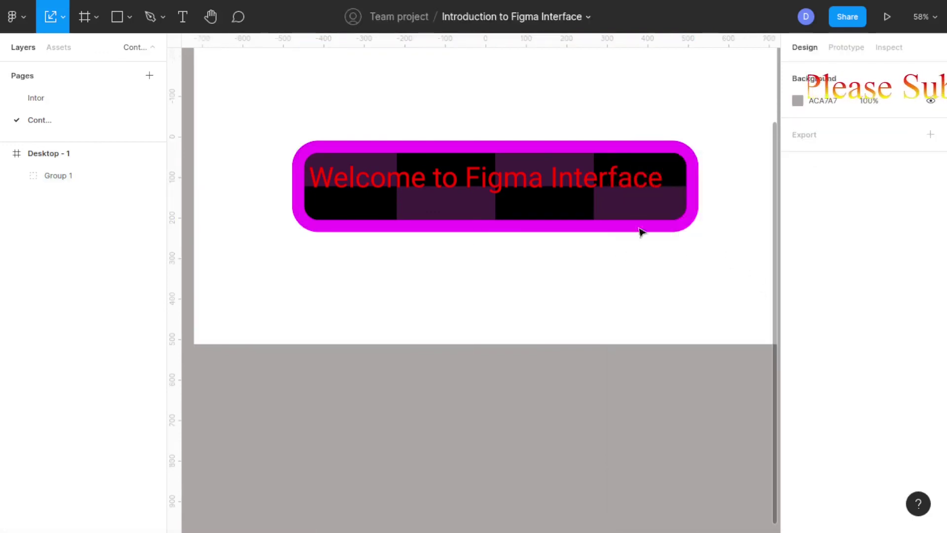
# Add a drop shadow effect to the heading group.
pyautogui.click(627, 213)
pyautogui.scroll(-4, 882, 425)
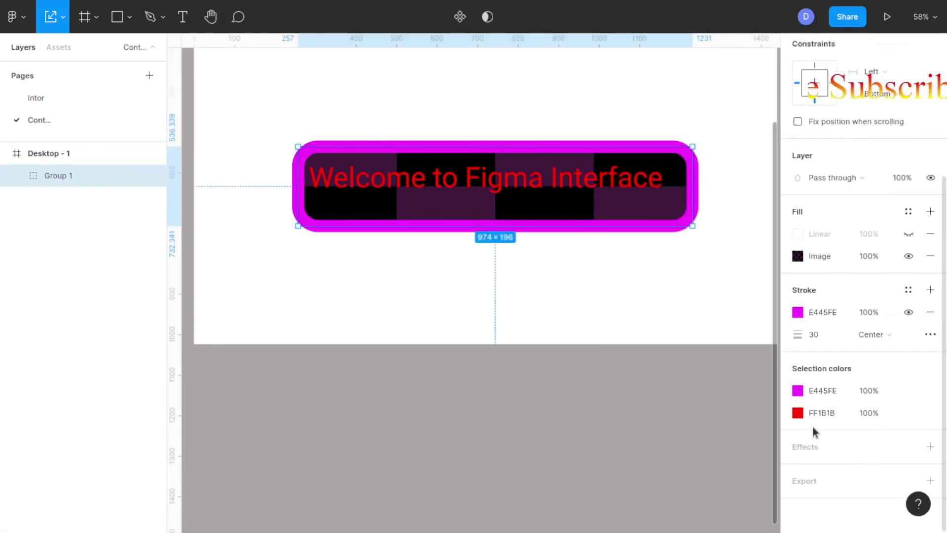
pyautogui.click(930, 448)
pyautogui.scroll(-1, 920, 451)
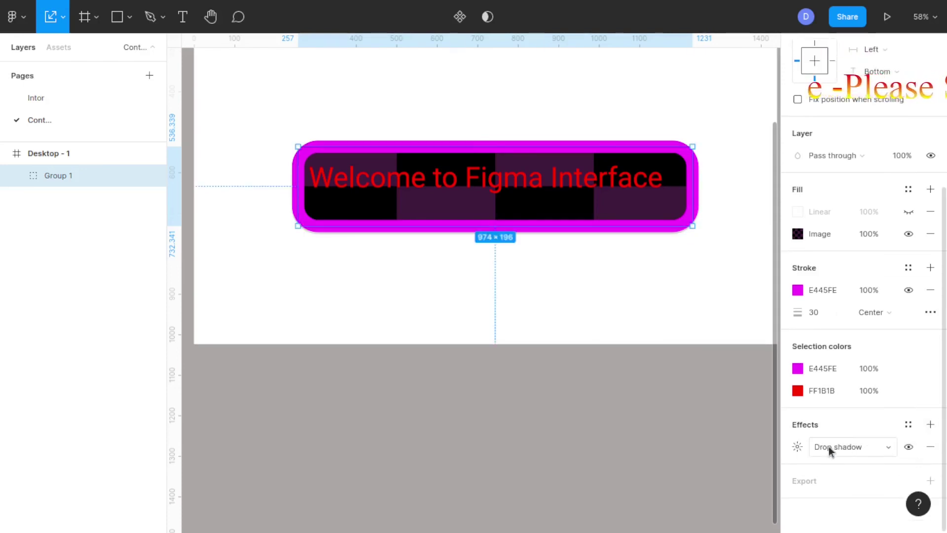
# Review the available effect types, then set the heading group's drop shadow opacity to 80% and clear the selection.
pyautogui.click(797, 448)
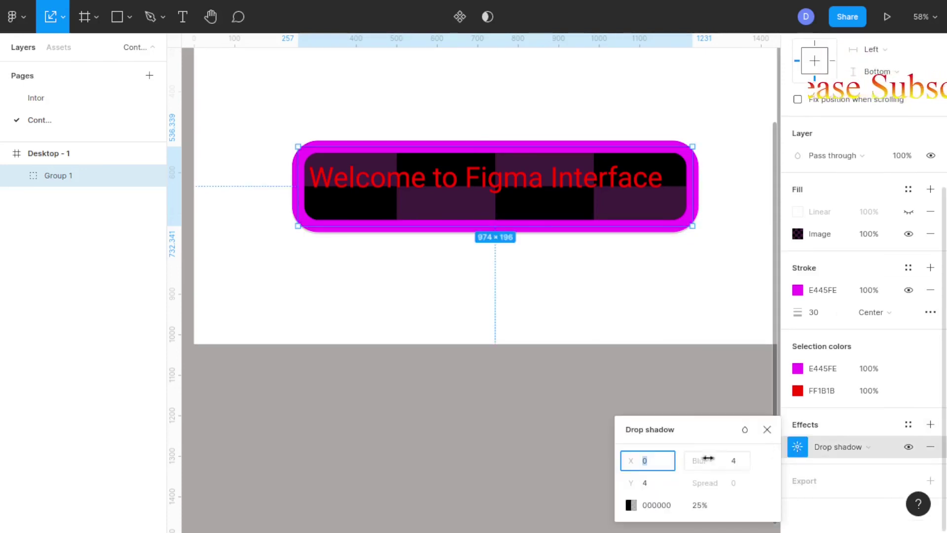
pyautogui.click(887, 450)
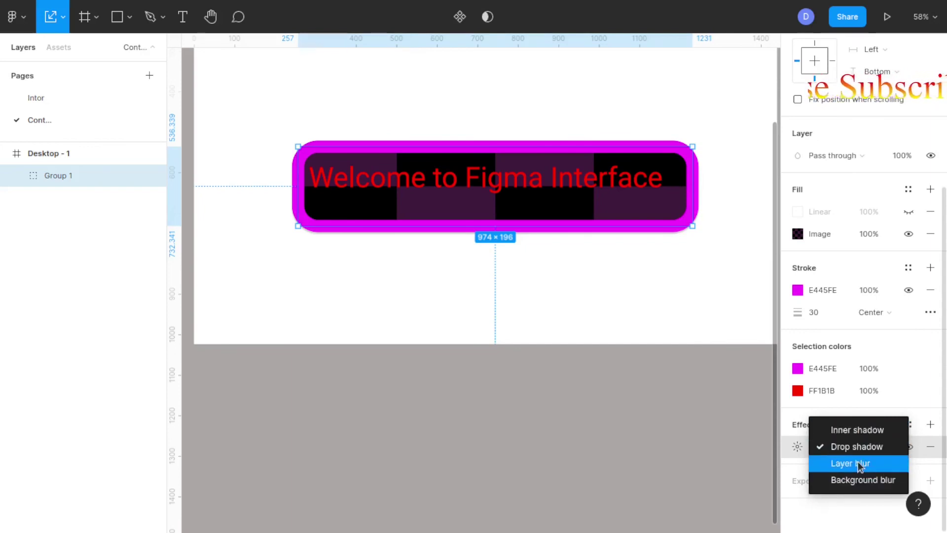
pyautogui.click(801, 440)
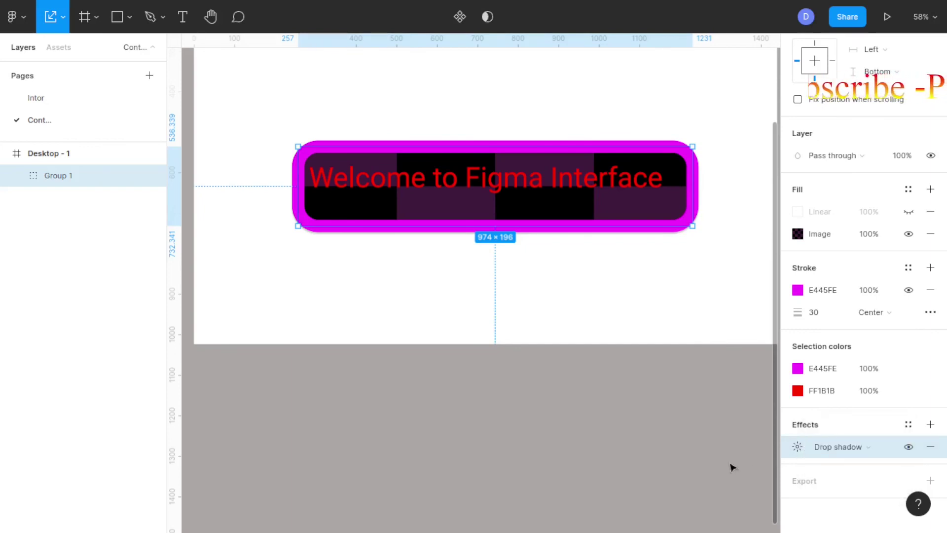
pyautogui.click(797, 447)
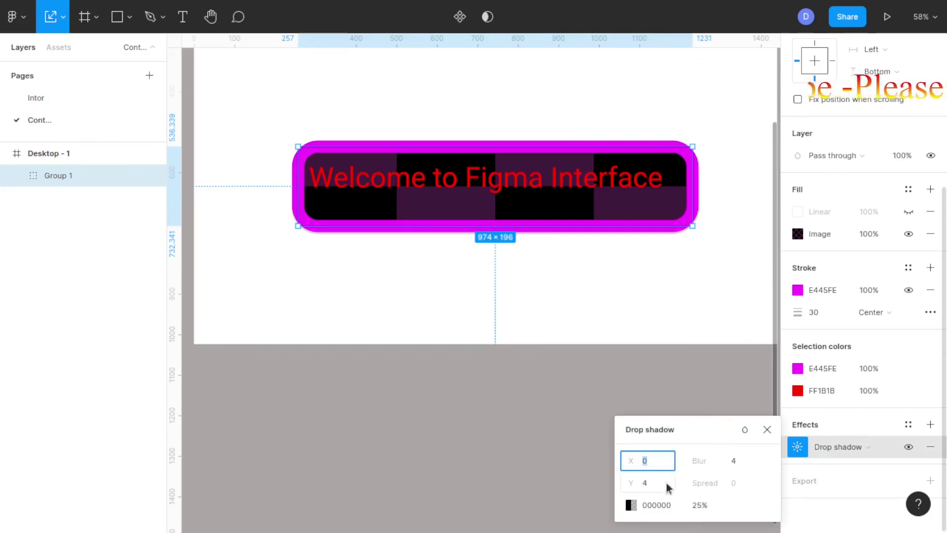
pyautogui.click(706, 506)
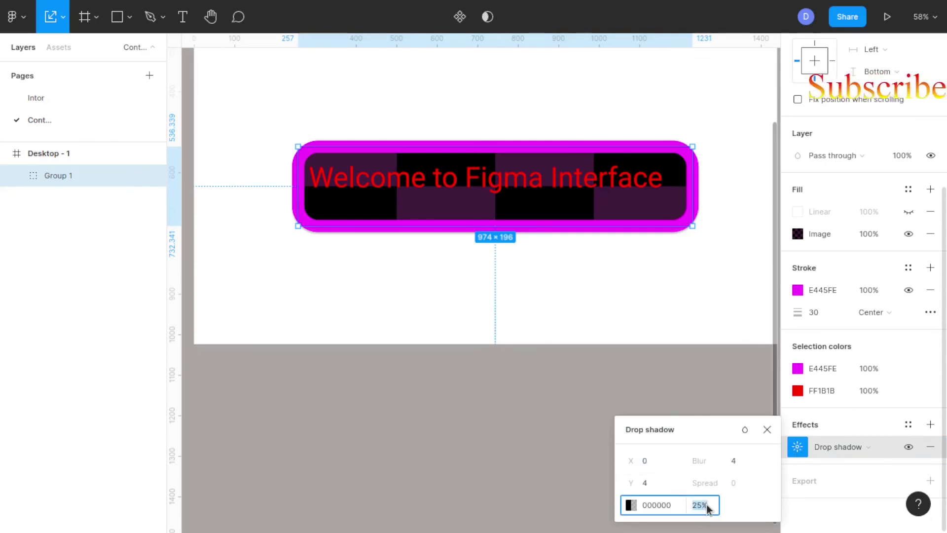
pyautogui.write('80')
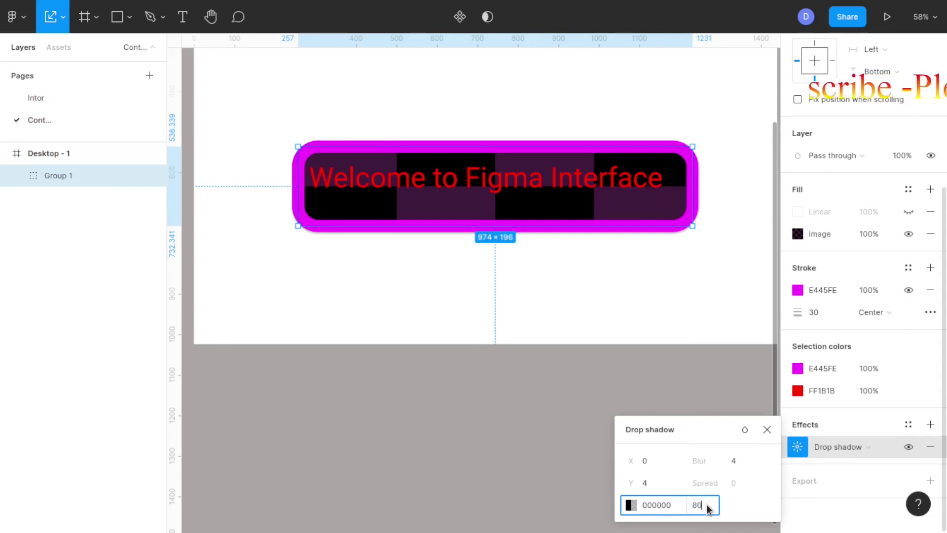
pyautogui.click(661, 328)
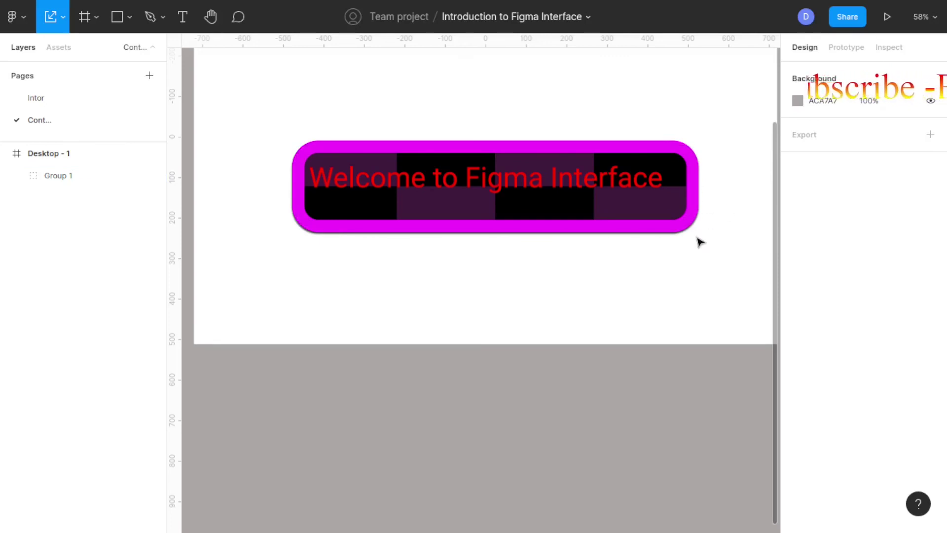
# Set the heading group's drop shadow opacity to 100% and examine the shadow along its lower edge up close.
pyautogui.click(595, 224)
pyautogui.scroll(-5, 809, 469)
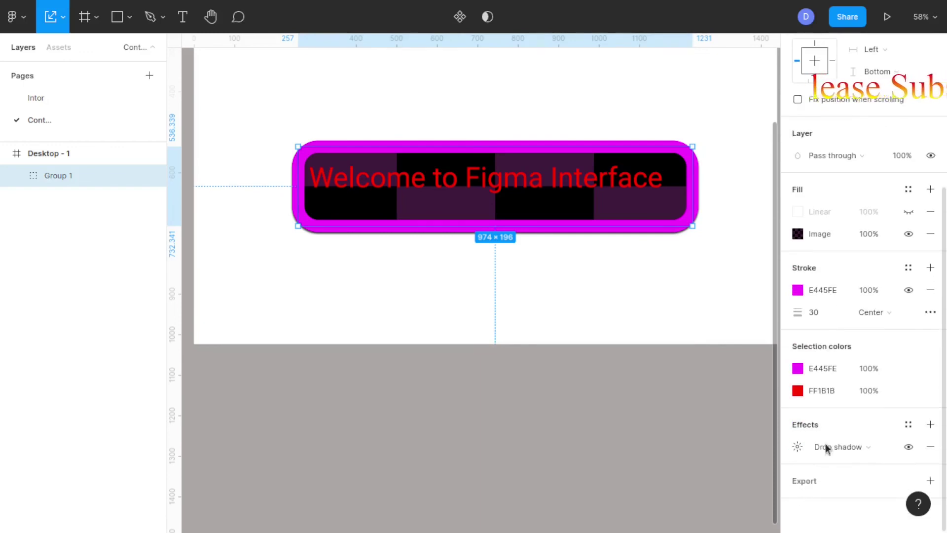
pyautogui.click(798, 448)
pyautogui.click(706, 506)
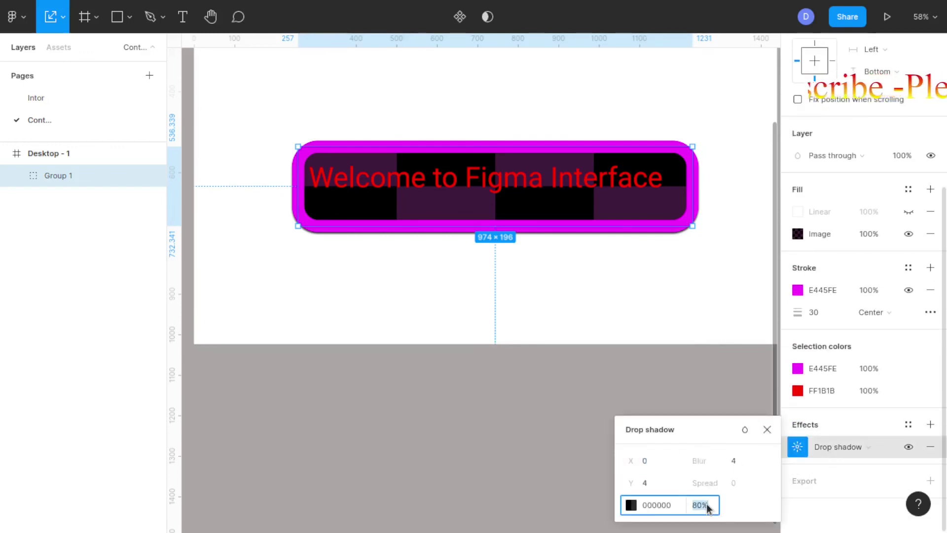
pyautogui.write('100')
pyautogui.click(619, 364)
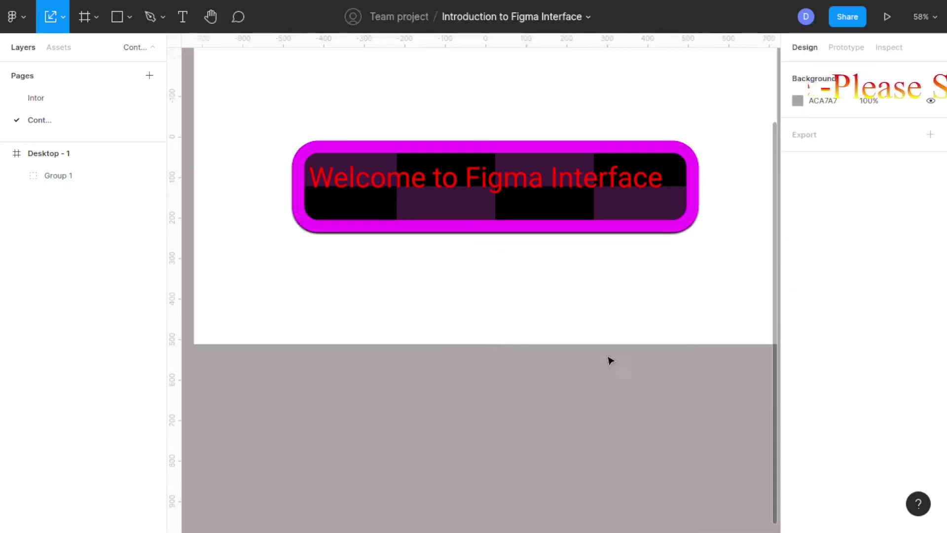
pyautogui.scroll(10, 630, 219)
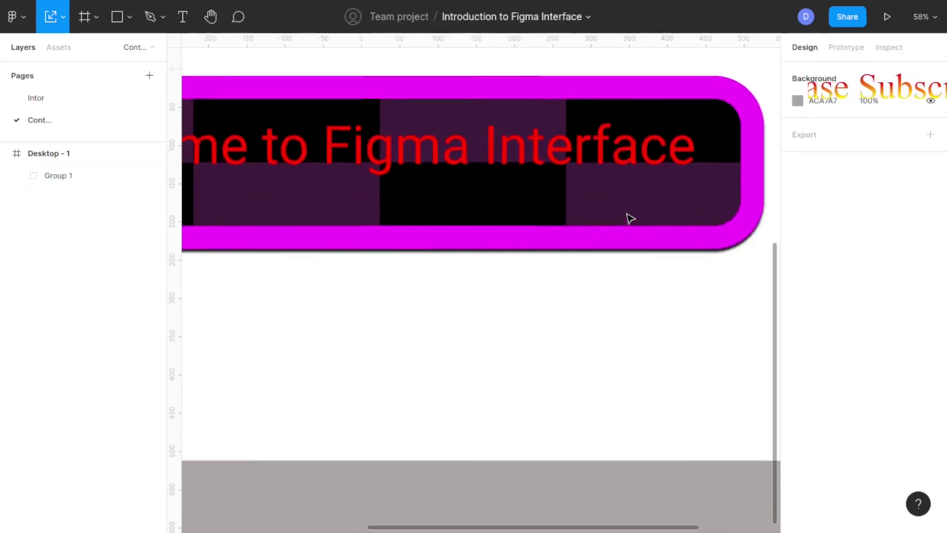
pyautogui.scroll(3, 630, 219)
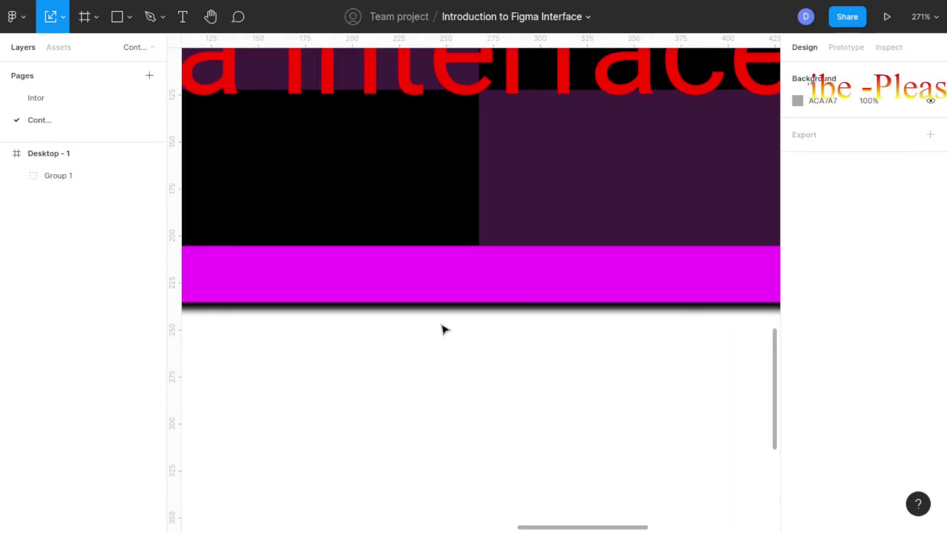
pyautogui.scroll(-10, 445, 329)
pyautogui.scroll(2, 446, 330)
pyautogui.hscroll(-3, 445, 329)
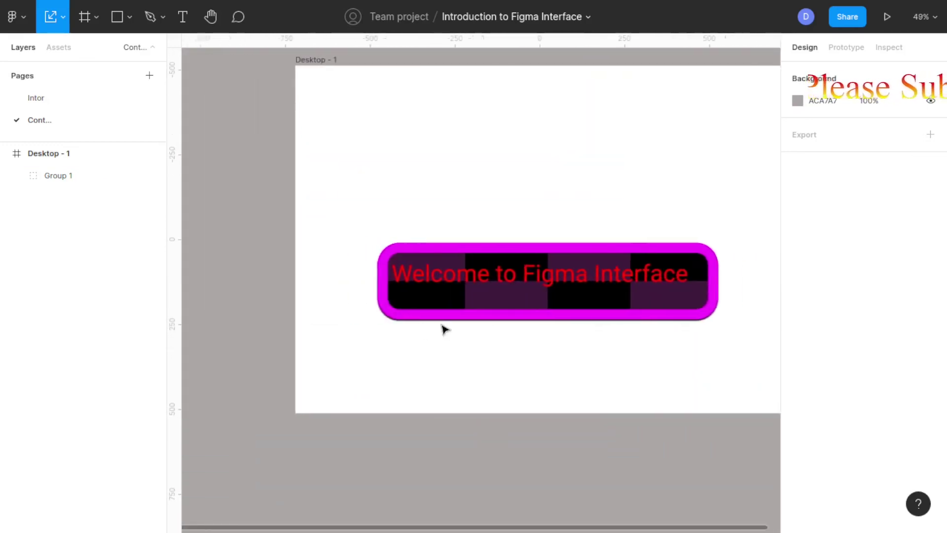
pyautogui.hscroll(1, 445, 329)
# Add an export setting to the heading group and expand its export preview.
pyautogui.click(527, 289)
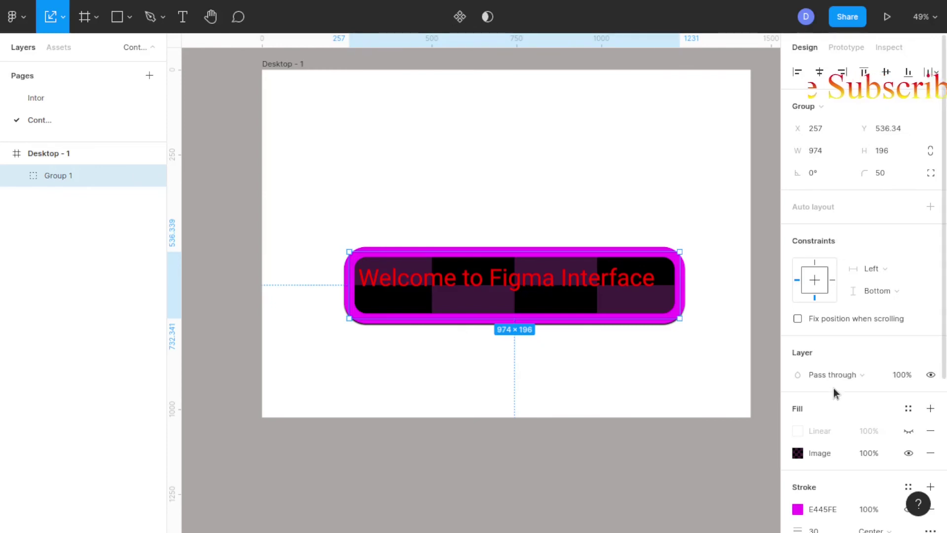
pyautogui.scroll(-4, 835, 393)
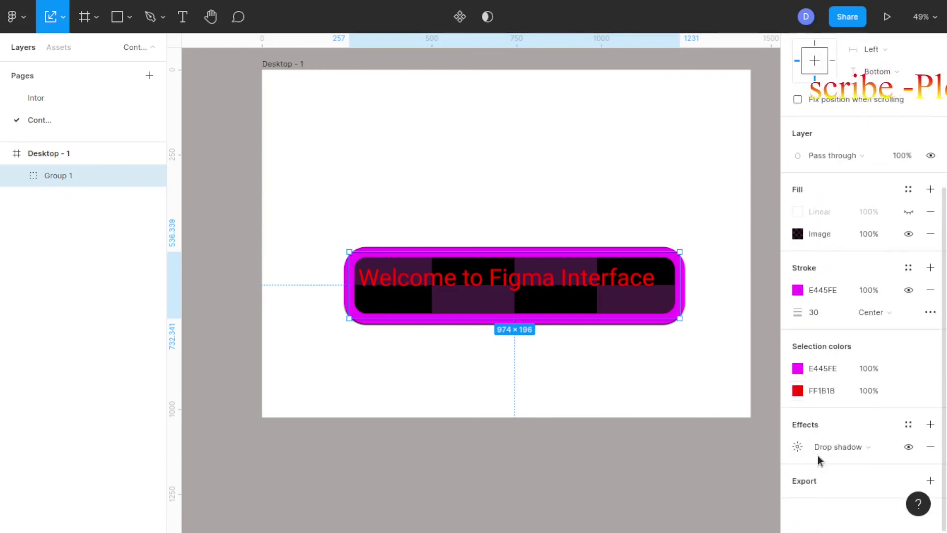
pyautogui.click(809, 482)
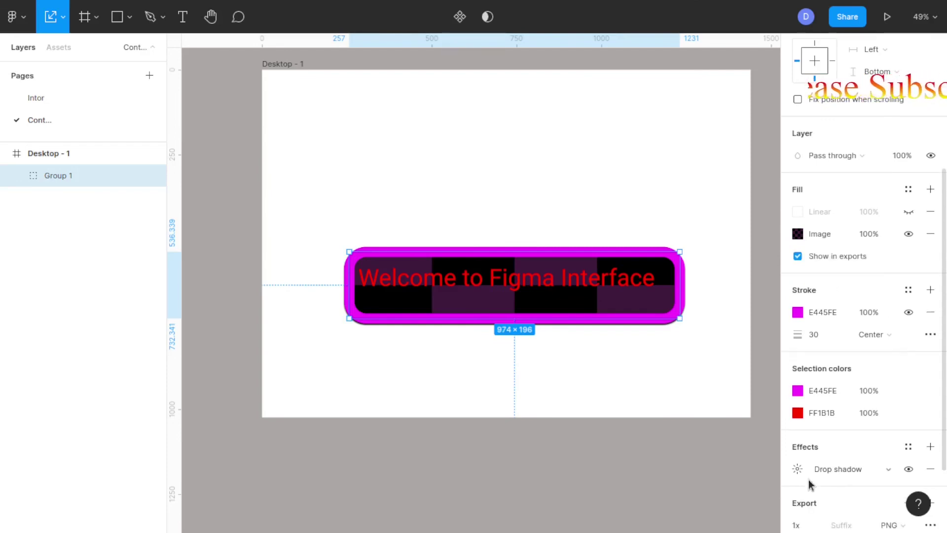
pyautogui.scroll(-2, 809, 483)
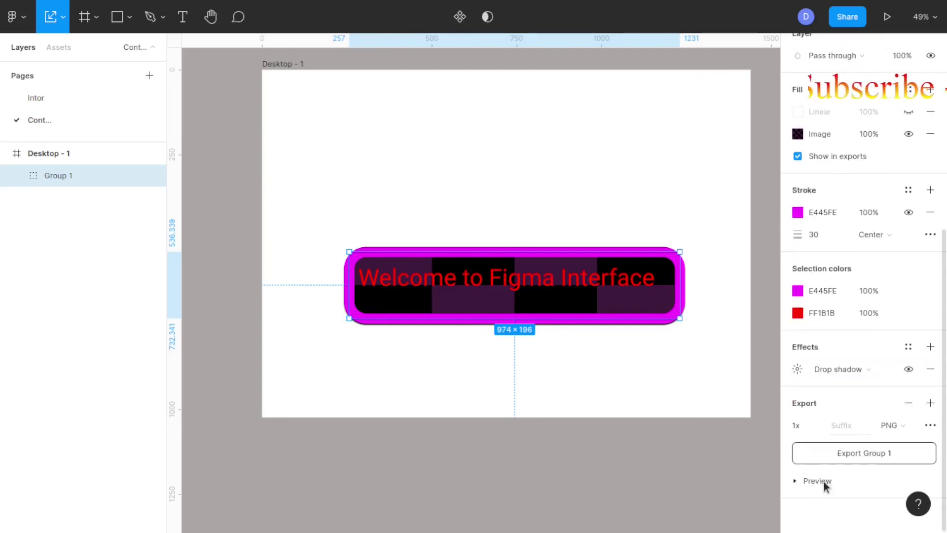
pyautogui.click(824, 481)
pyautogui.scroll(-1, 841, 505)
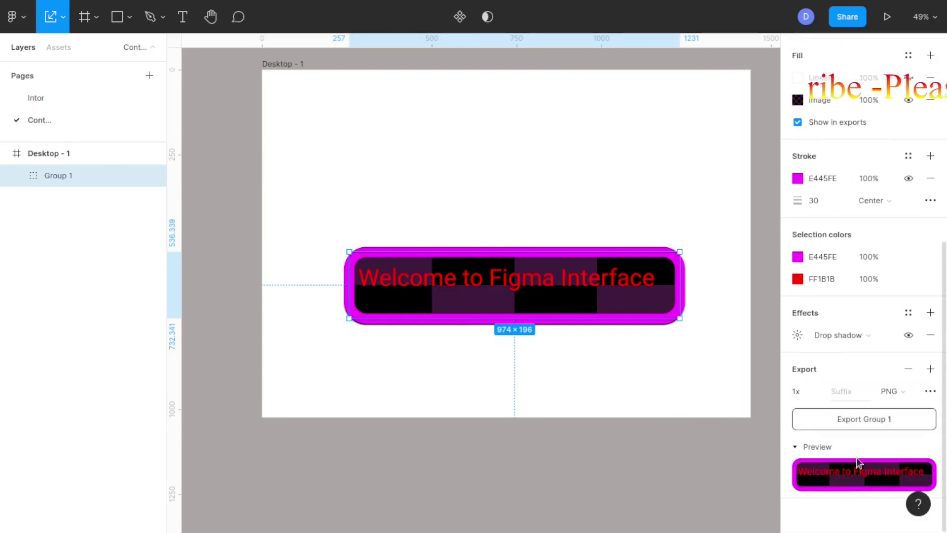
# Review the export formats, keep PNG, set the heading group's export scale to 2x and clear the selection.
pyautogui.click(911, 393)
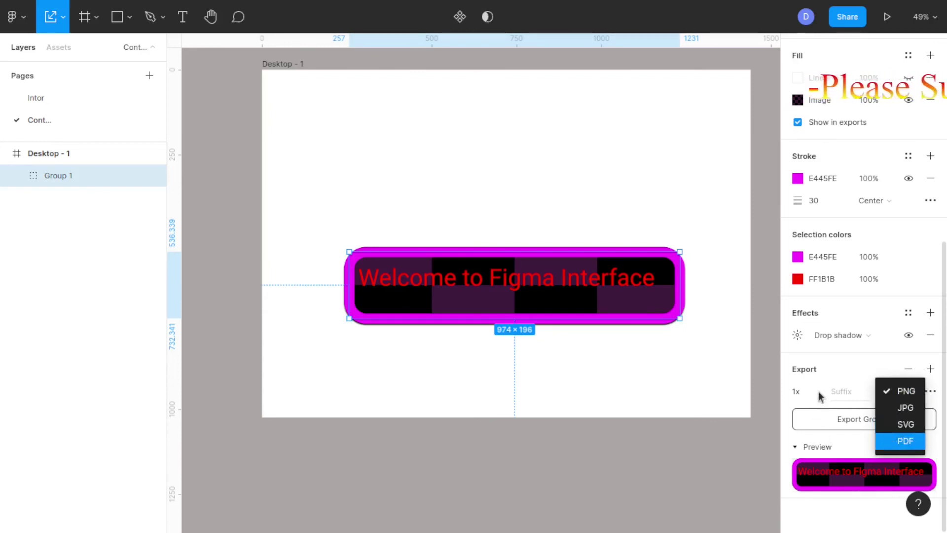
pyautogui.click(844, 417)
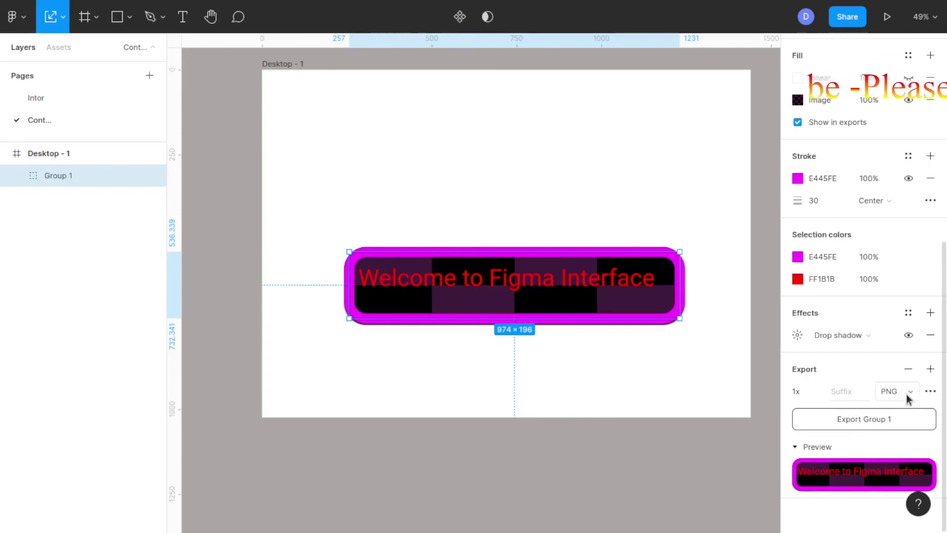
pyautogui.click(804, 391)
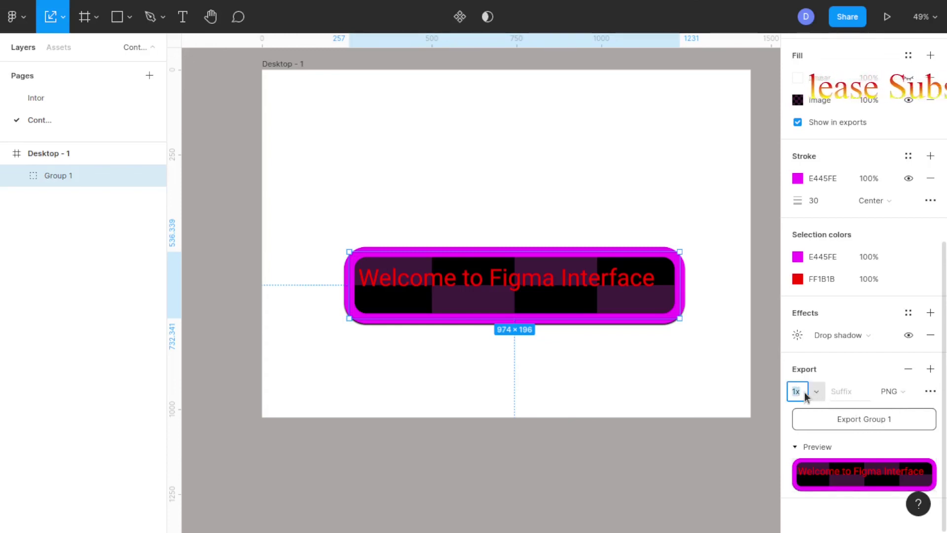
pyautogui.write('2')
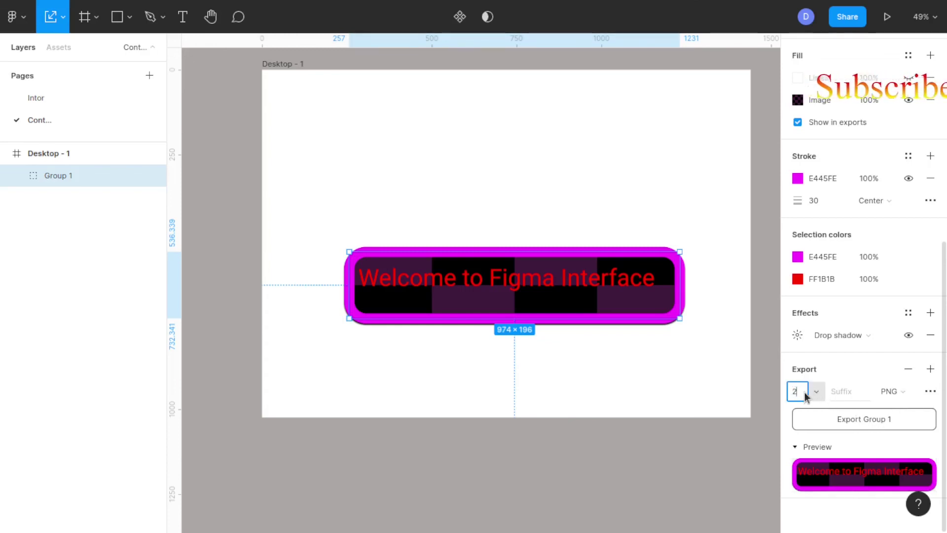
pyautogui.click(689, 359)
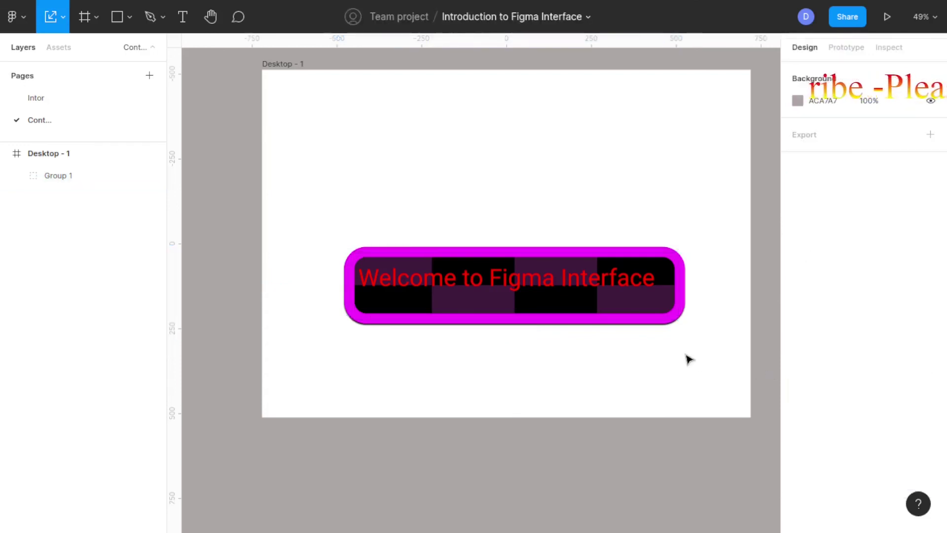
# Add a 1x PNG export setting to the page and start exporting it, backing out before the file is saved.
pyautogui.click(797, 134)
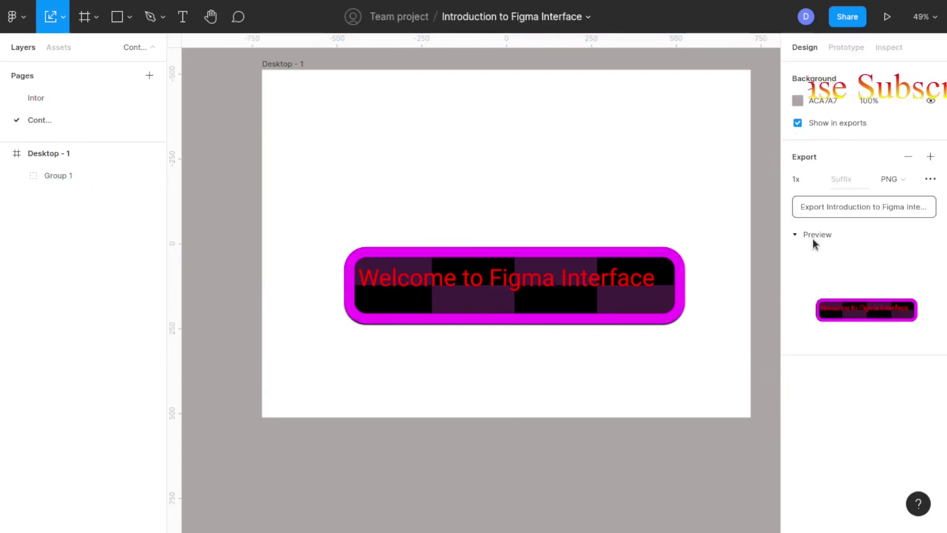
pyautogui.click(866, 202)
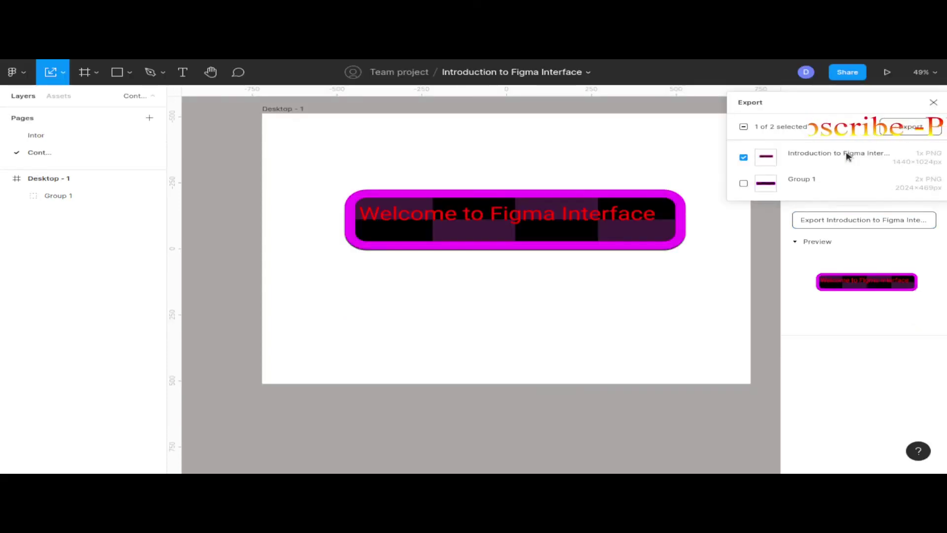
pyautogui.click(917, 129)
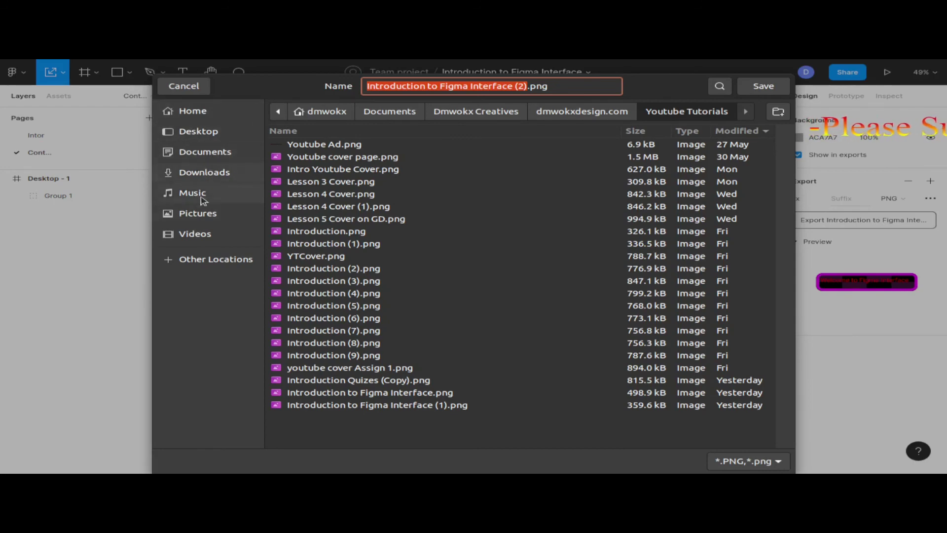
pyautogui.click(192, 86)
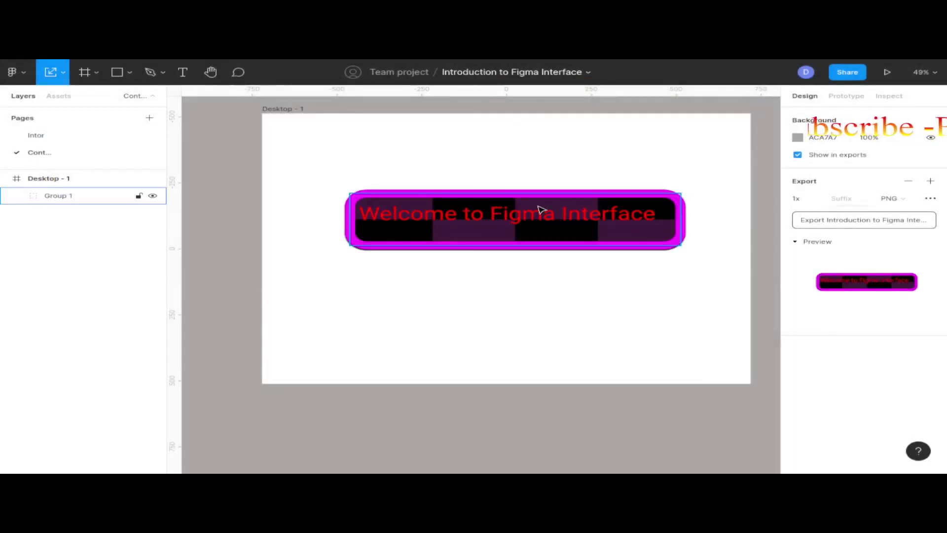
pyautogui.scroll(-3, 727, 321)
pyautogui.scroll(5, 727, 321)
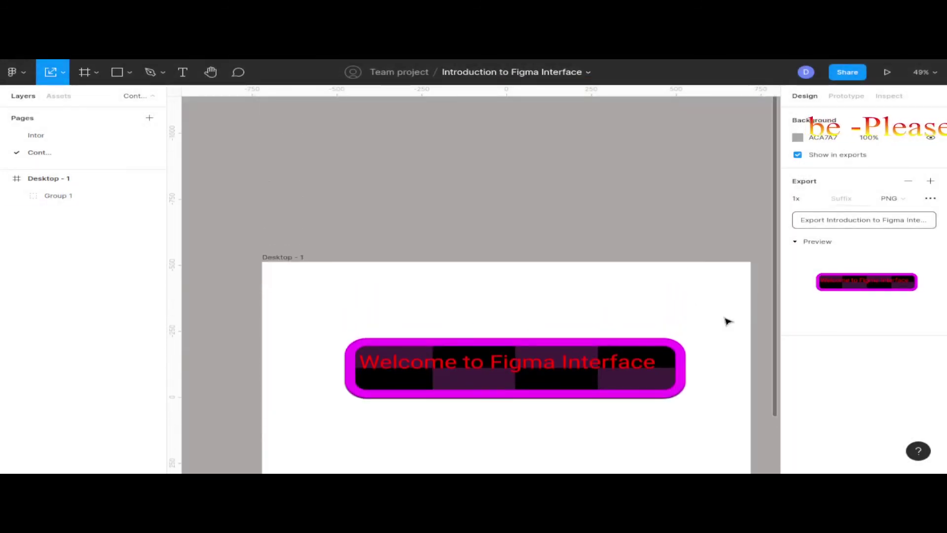
pyautogui.scroll(-3, 727, 321)
pyautogui.scroll(-1, 728, 321)
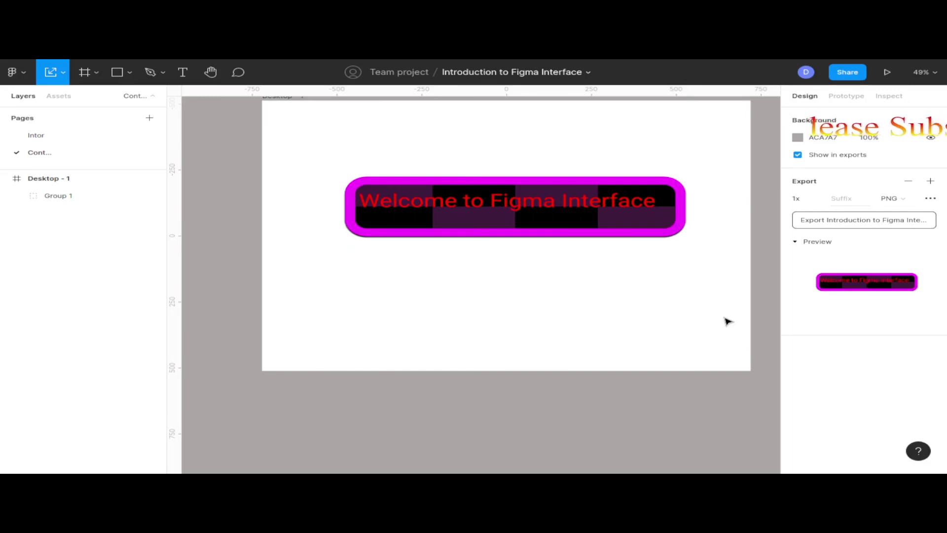
pyautogui.scroll(5, 690, 305)
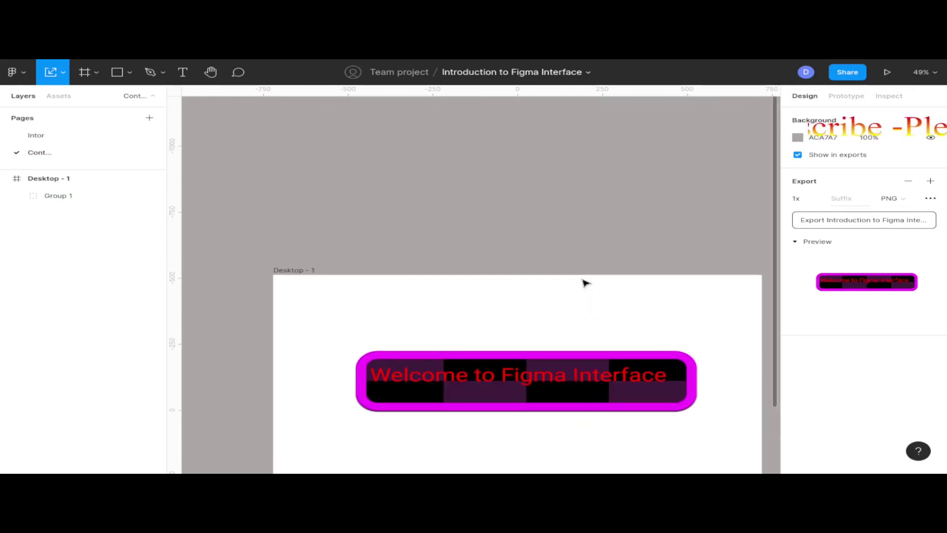
pyautogui.scroll(-3, 586, 282)
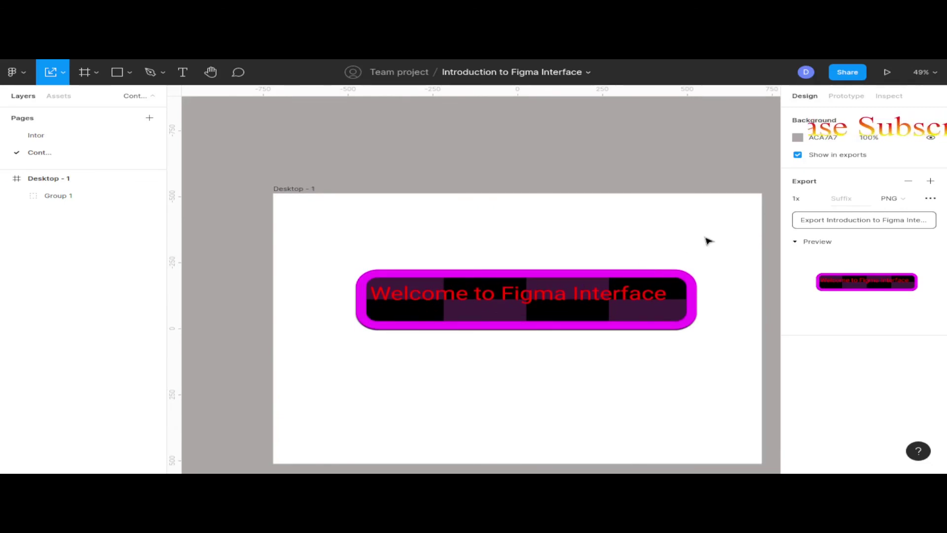
pyautogui.scroll(3, 709, 240)
pyautogui.scroll(-4, 708, 240)
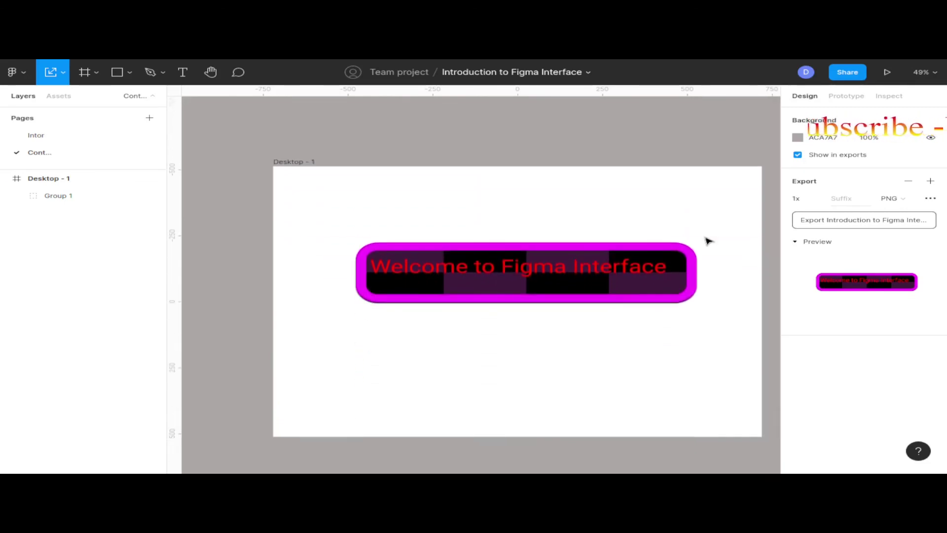